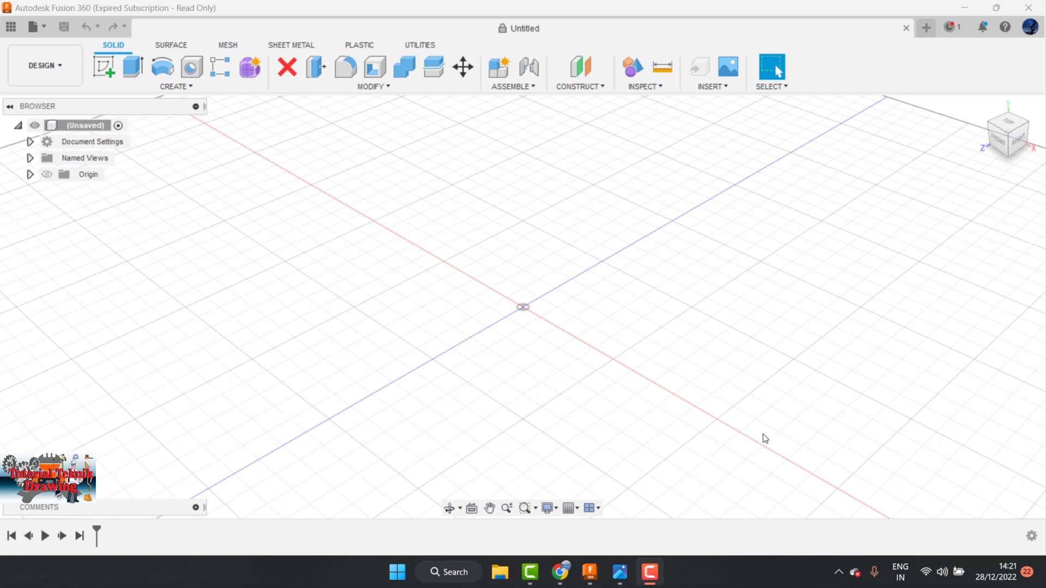
Review the bracket drawing, then start a new sketch on the YZ side origin plane
left_click(620, 570)
scroll(899, 256, "up", 2)
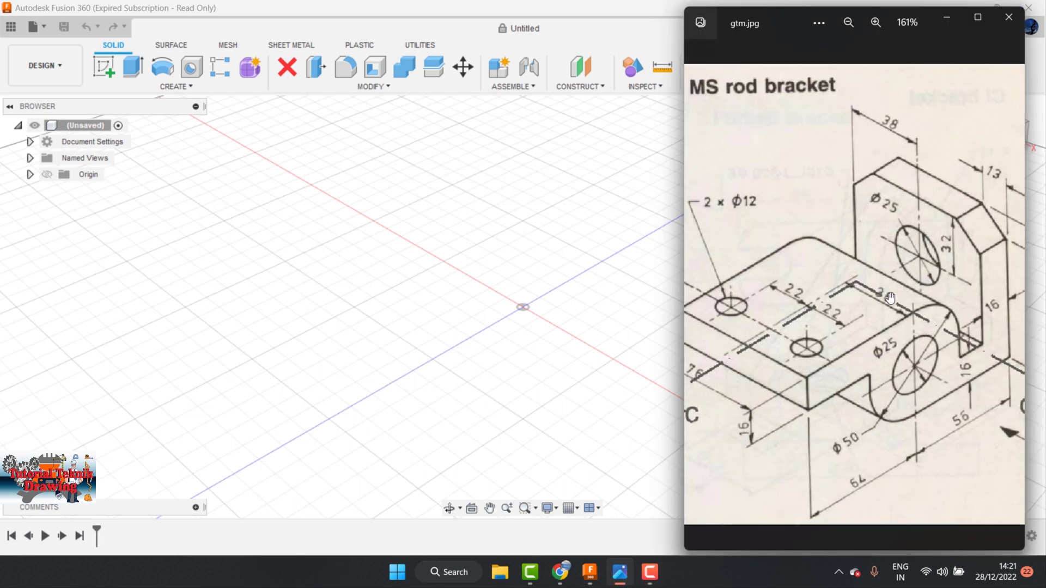
left_click(550, 217)
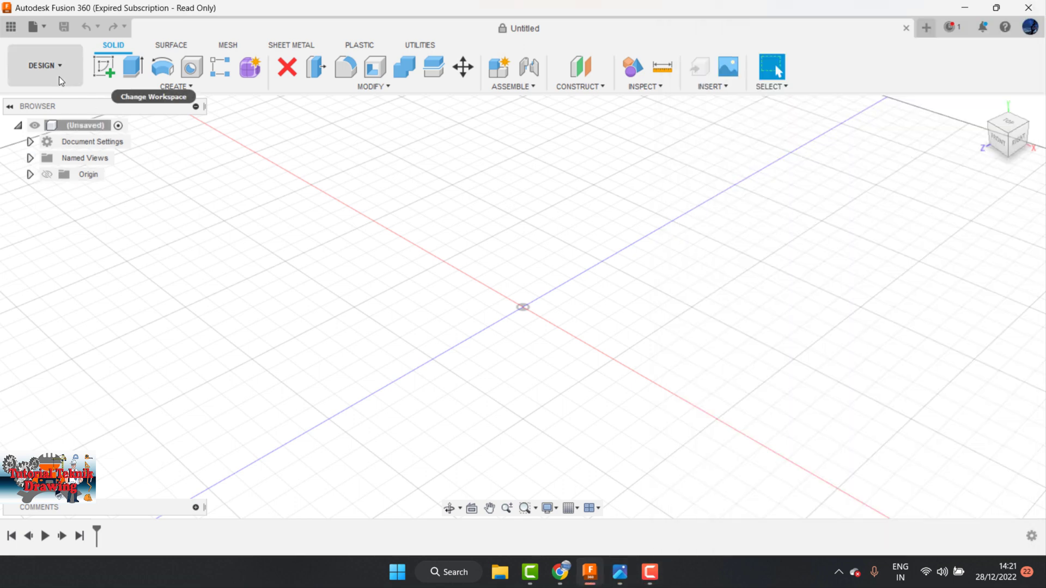
left_click(98, 77)
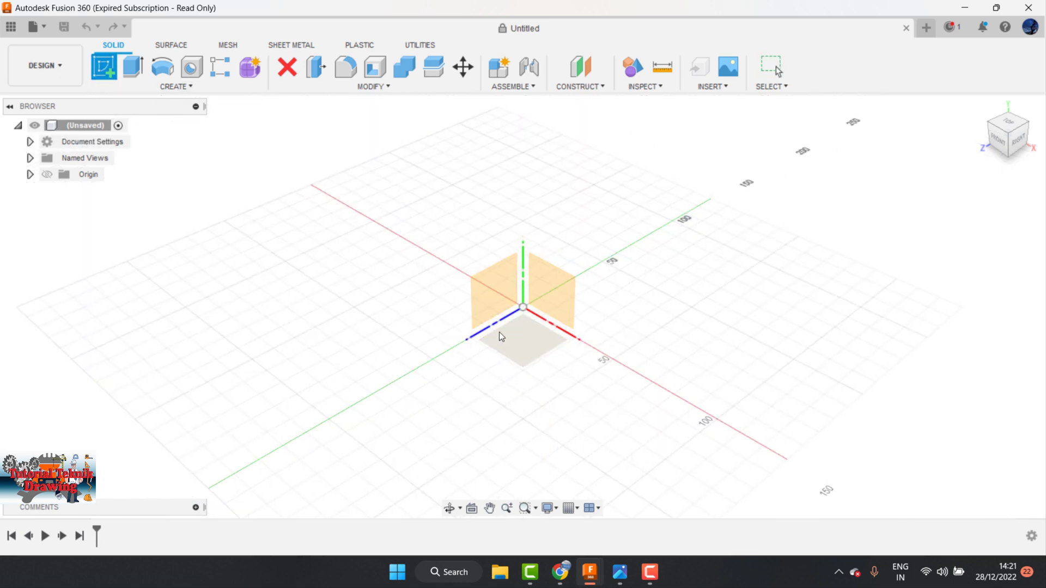
left_click(496, 289)
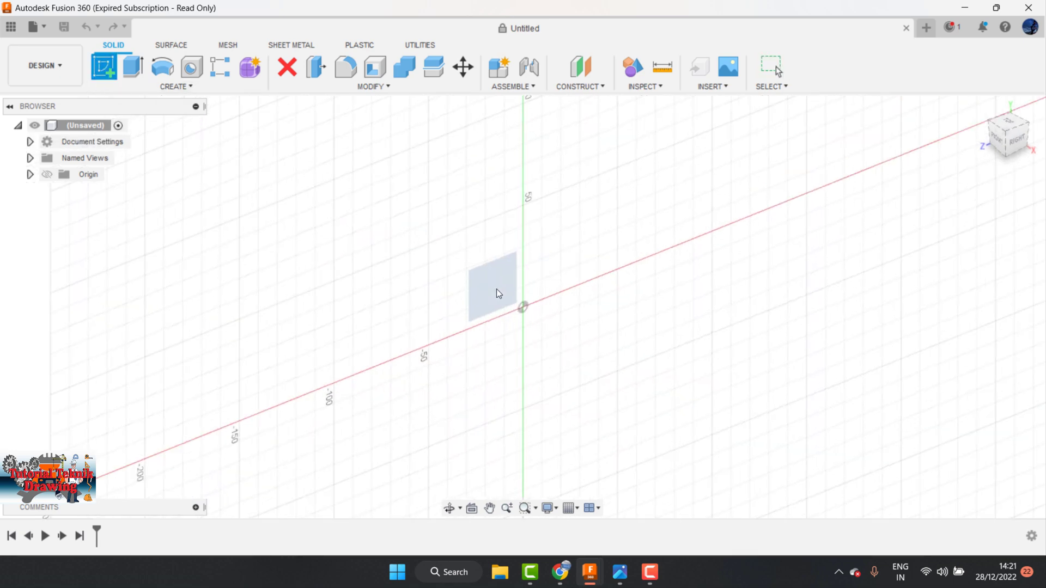
scroll(561, 345, "up", 1)
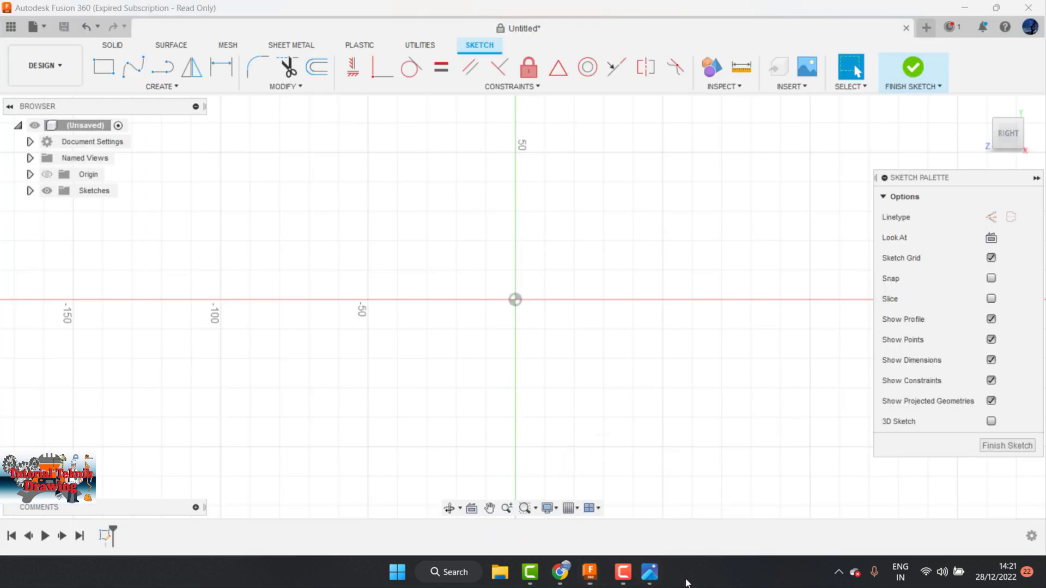
Recheck the gtm.jpg bracket drawing before creating sketch shapes
left_click(653, 576)
scroll(925, 351, "up", 2)
scroll(924, 352, "down", 3)
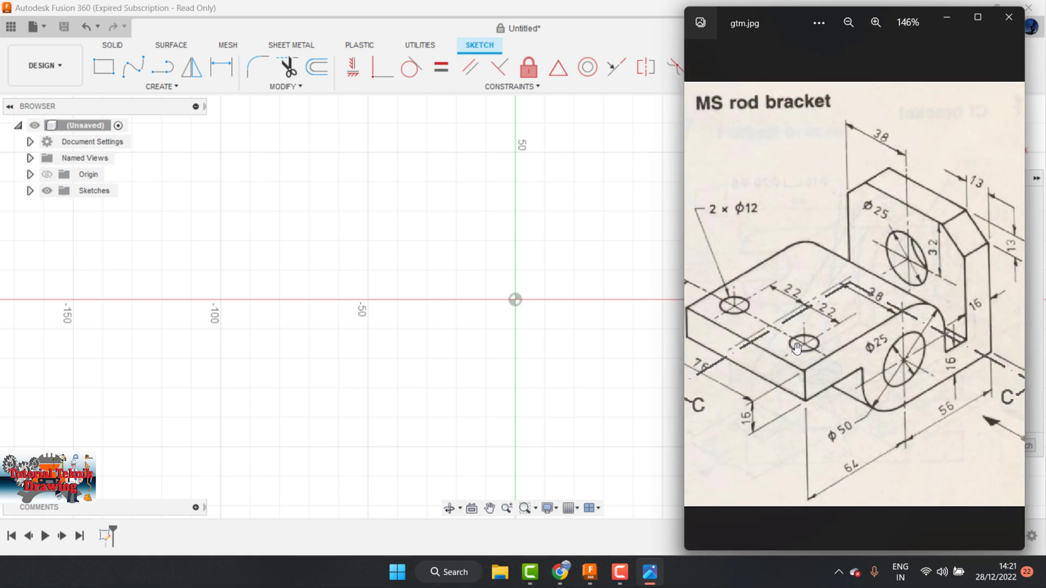
scroll(924, 352, "down", 1)
scroll(924, 351, "up", 1)
scroll(937, 327, "up", 1)
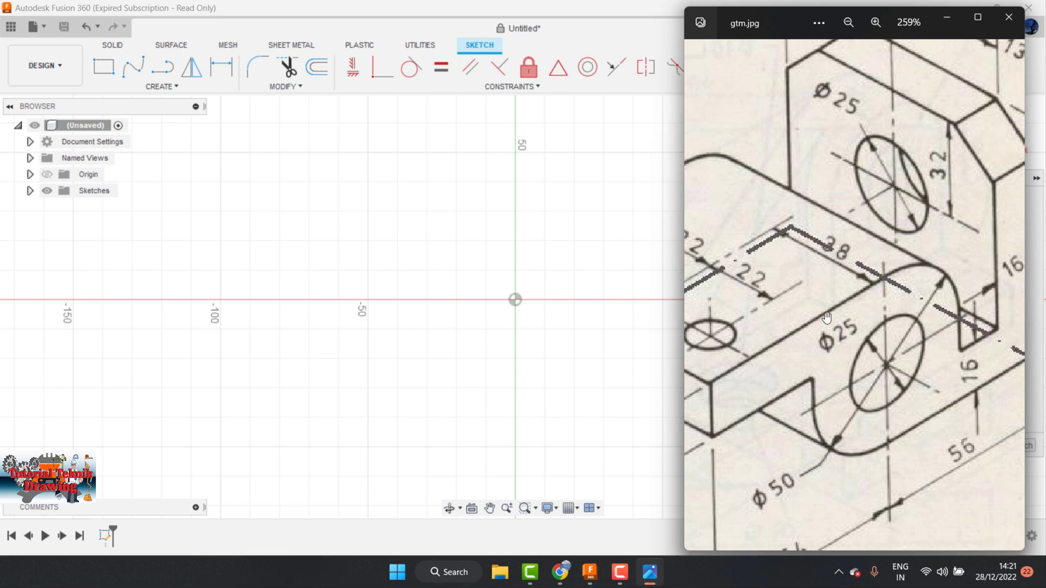
left_click(267, 113)
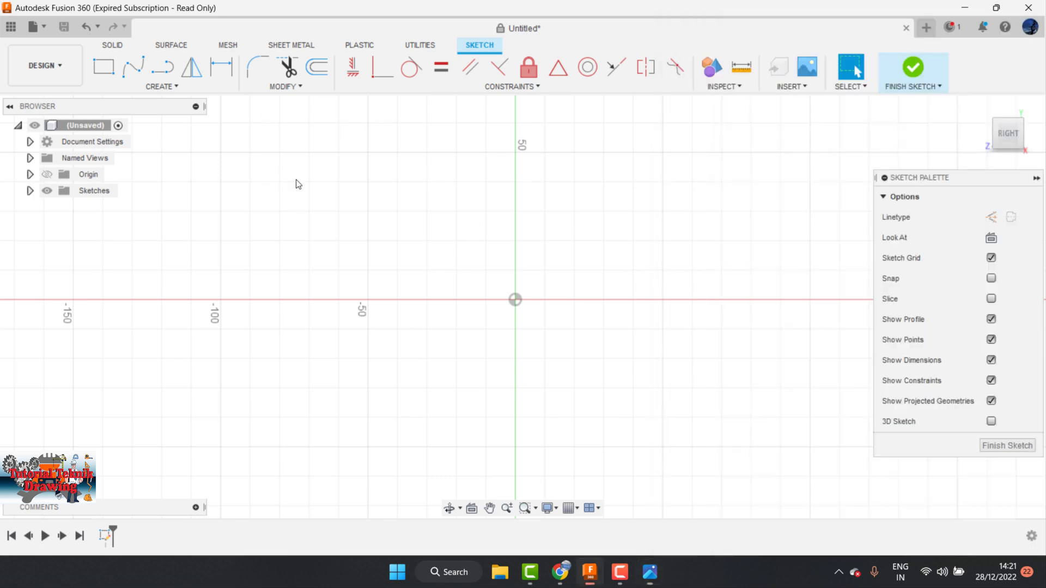
left_click(164, 87)
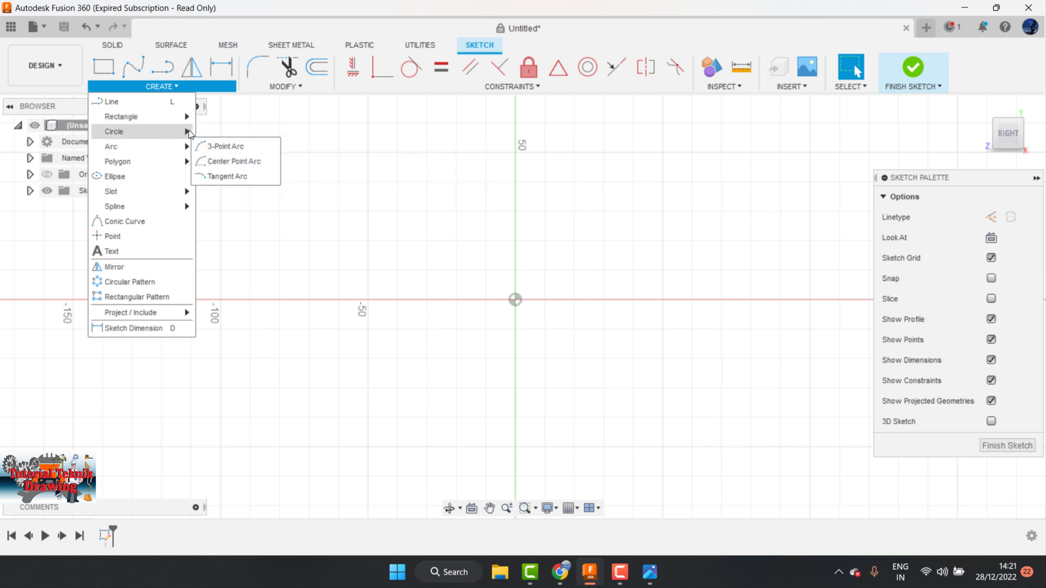
mouse_move(114, 132)
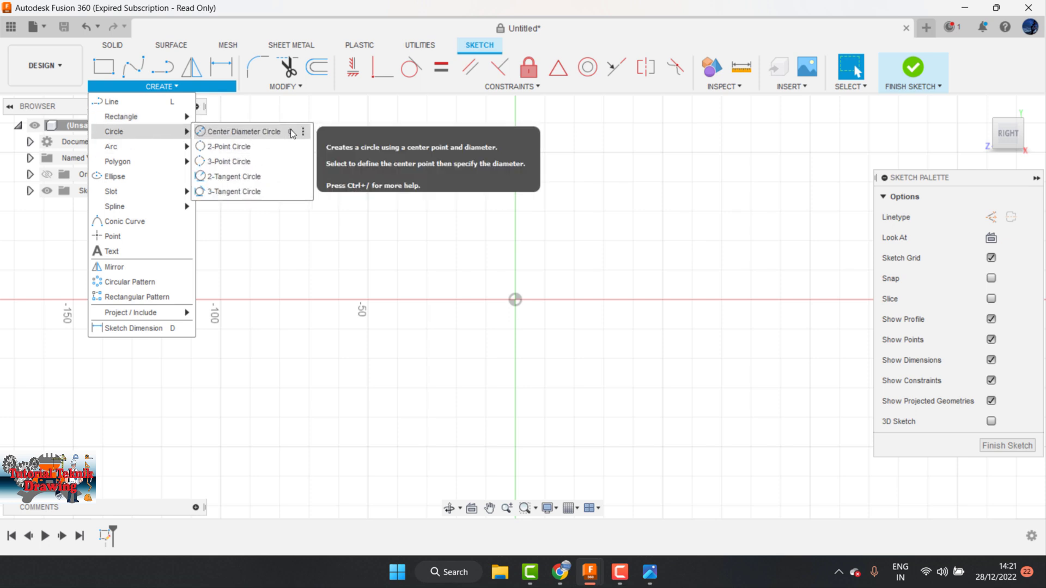
Draw a Ø50 mm circle centred at the origin
left_click(477, 221)
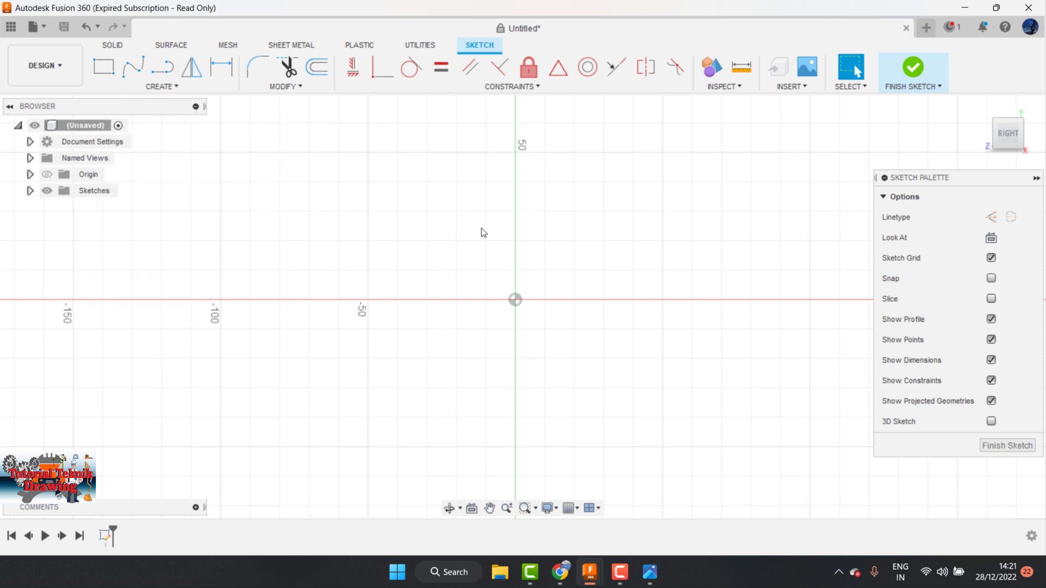
left_click(515, 299)
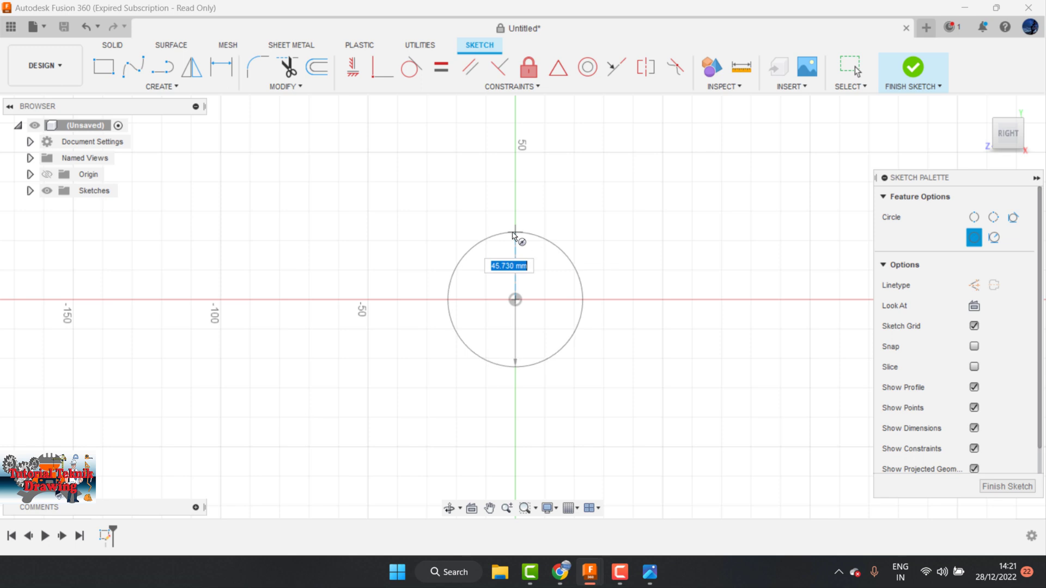
left_click(650, 575)
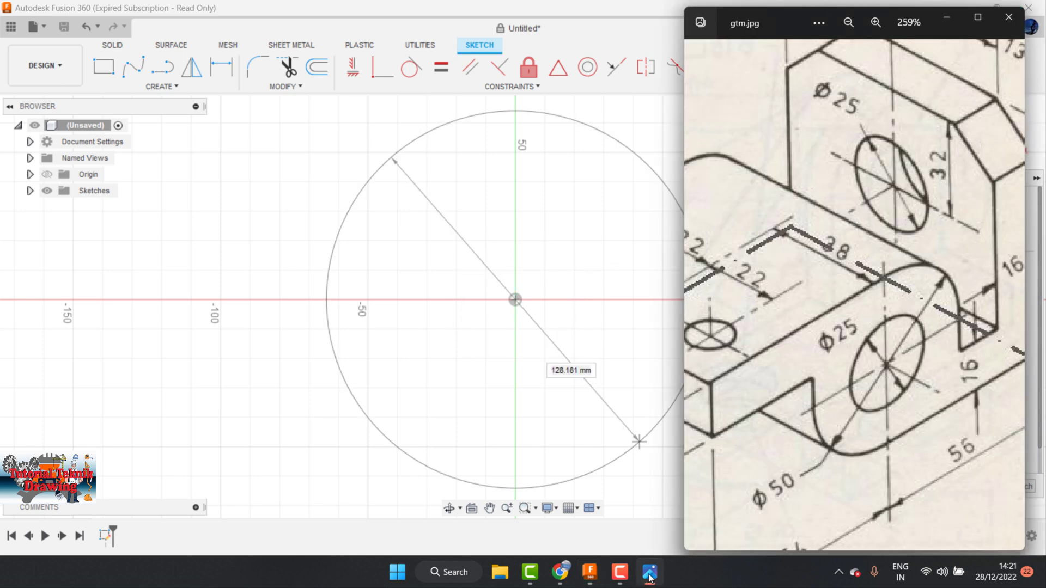
left_click(650, 577)
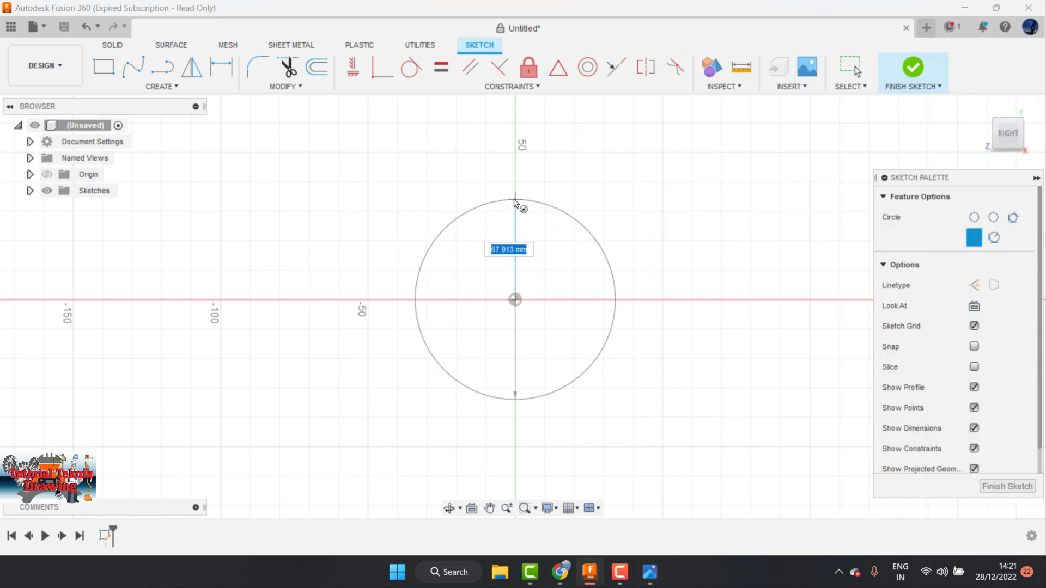
type("50")
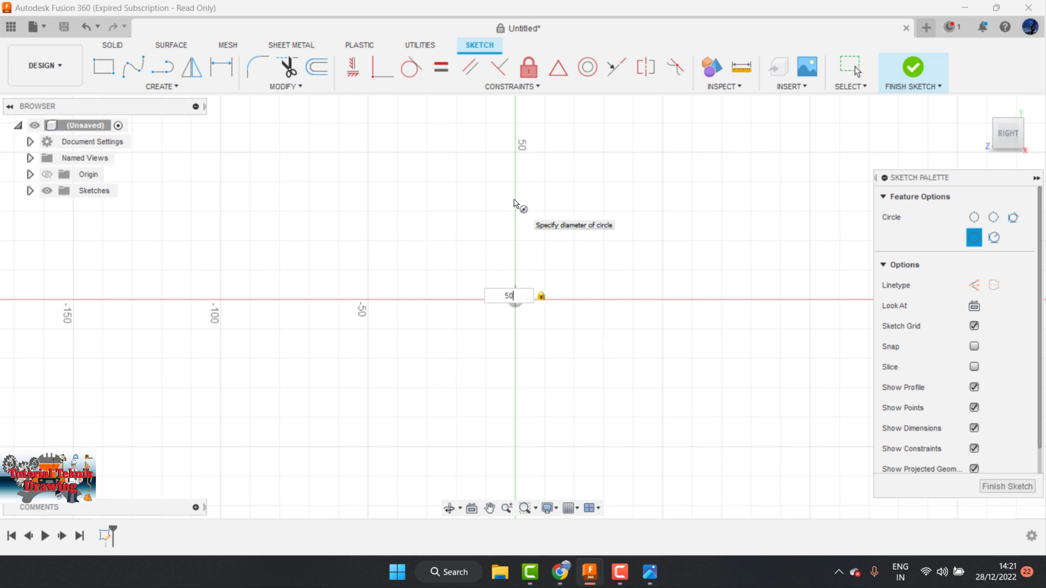
key("Return")
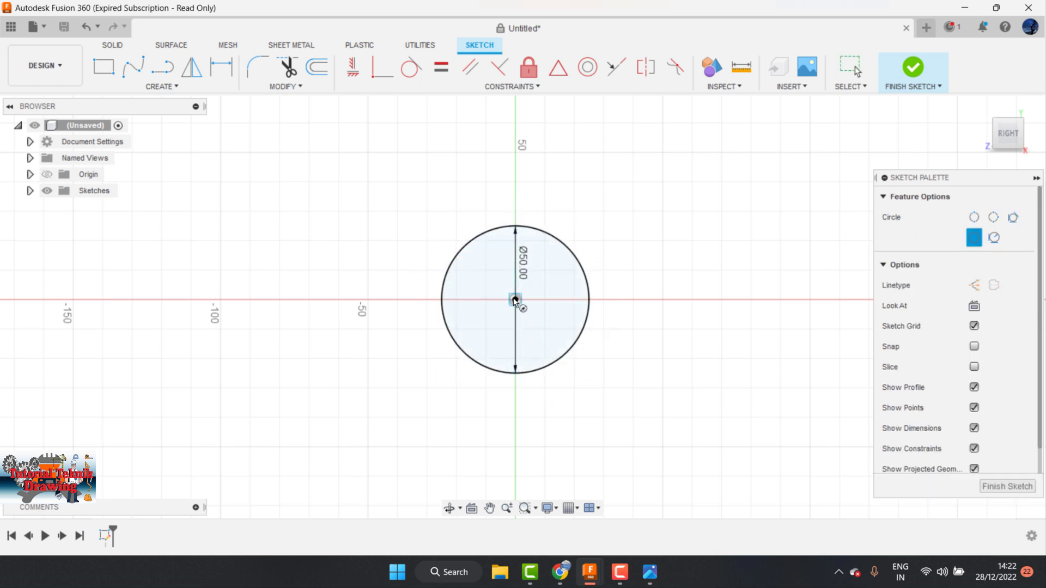
Add a concentric Ø25 mm inner circle at the origin
left_click(515, 300)
type("25")
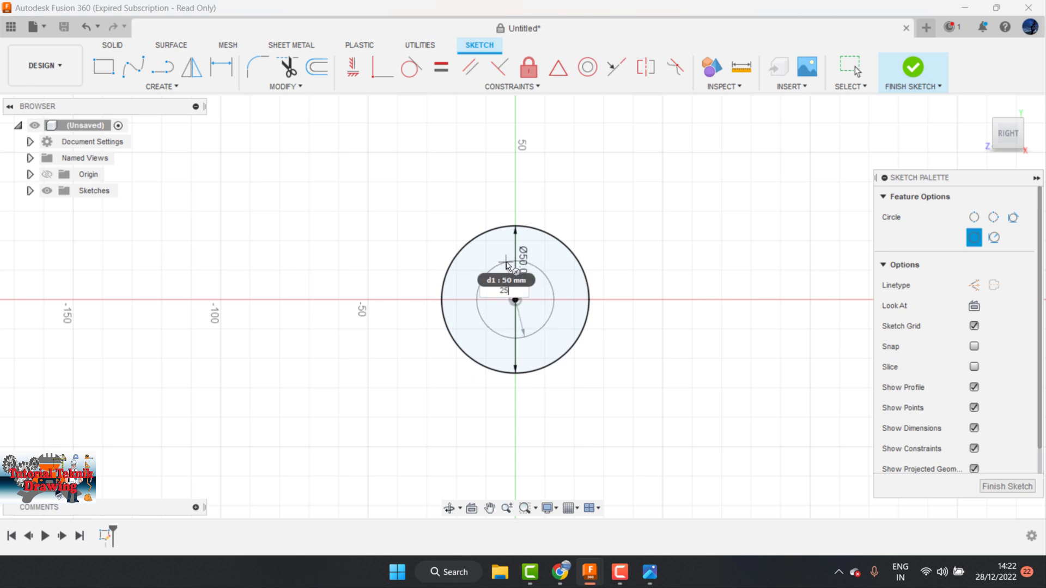
key("Return")
key("Escape")
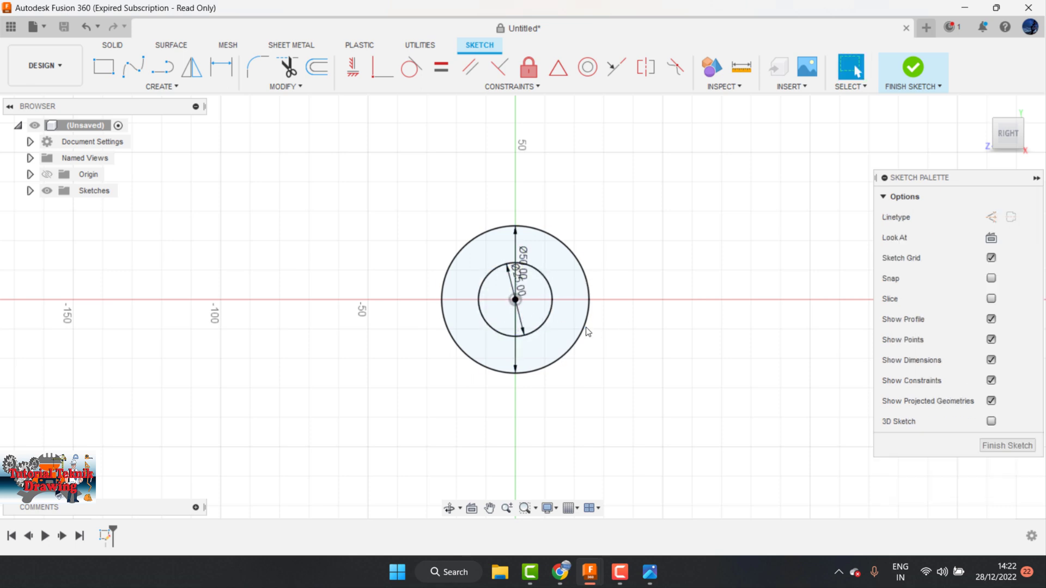
left_click(587, 329)
key("Escape")
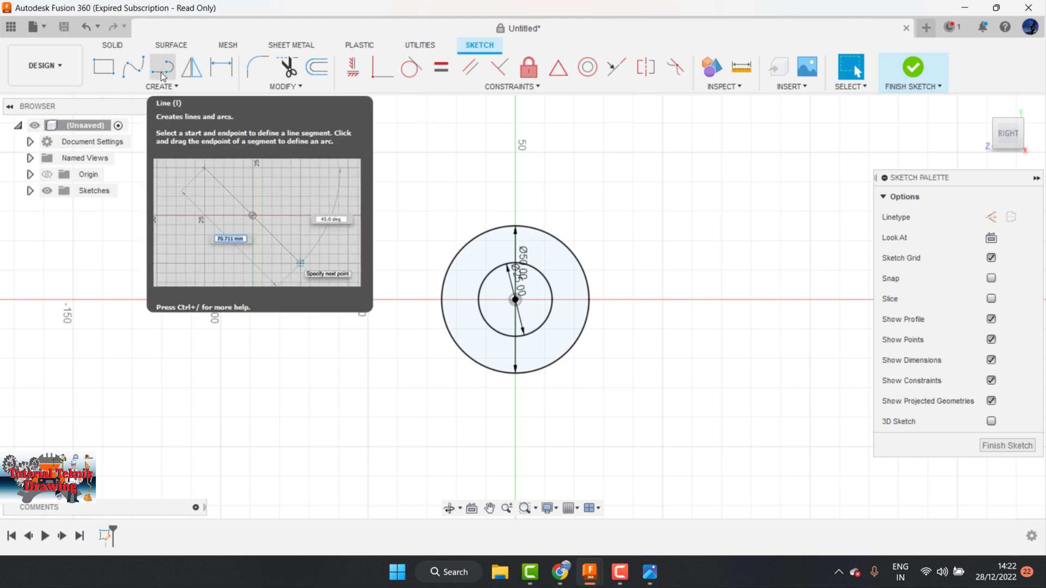
Consult the gtm.jpg reference drawing for the arm dimensions
key("i")
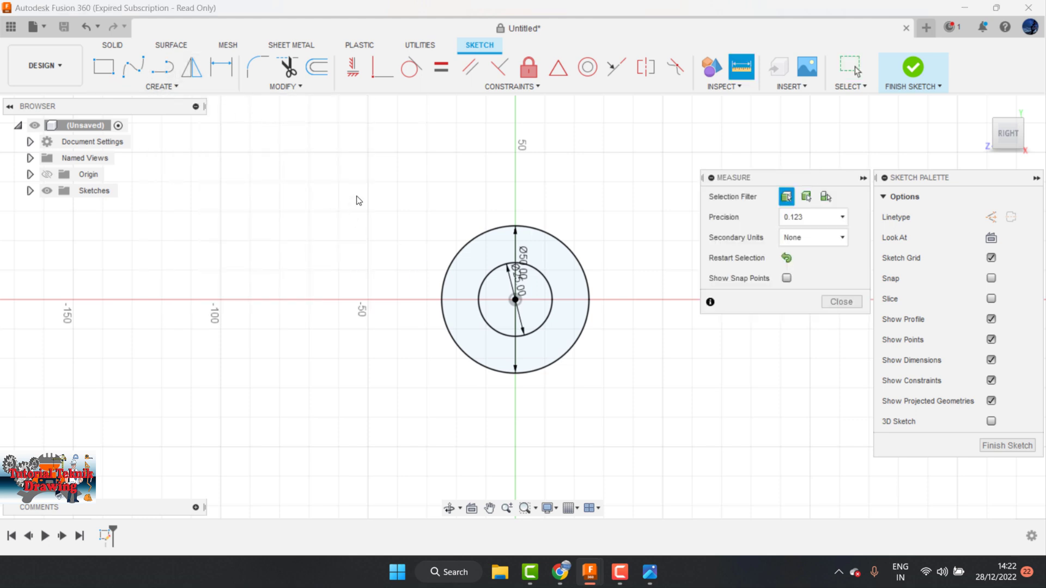
left_click(850, 301)
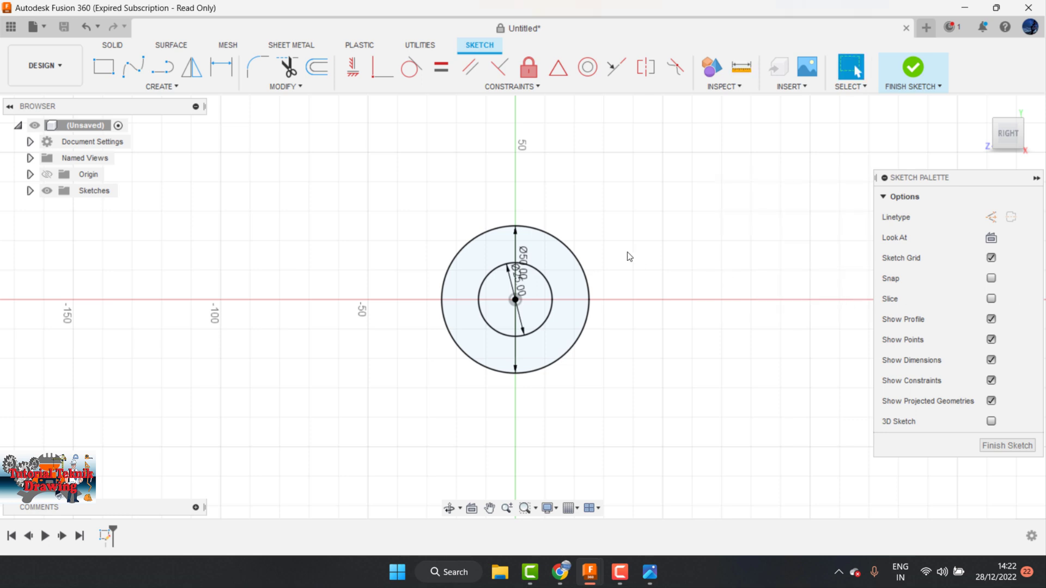
key("o")
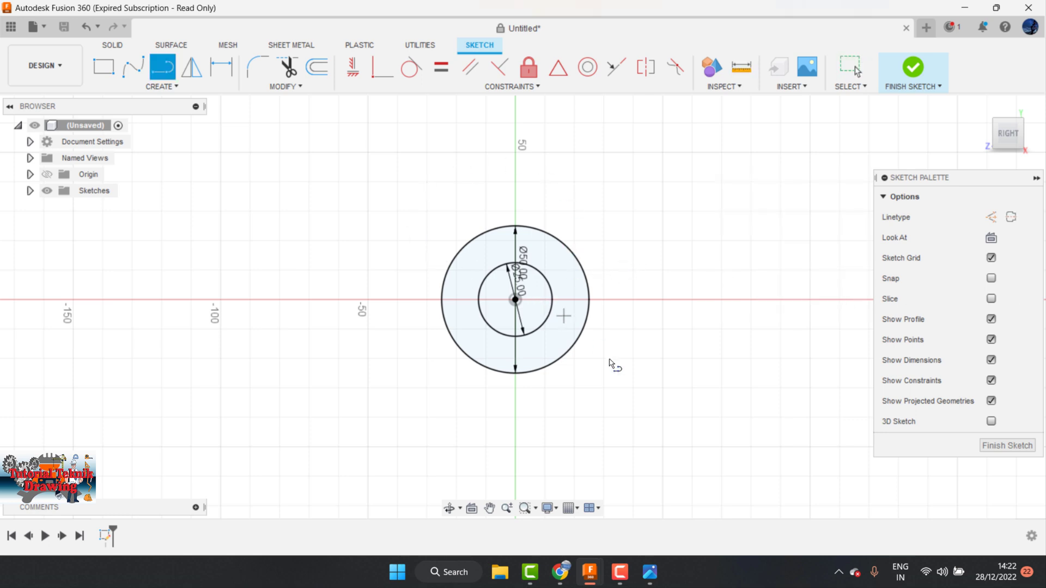
left_click(648, 576)
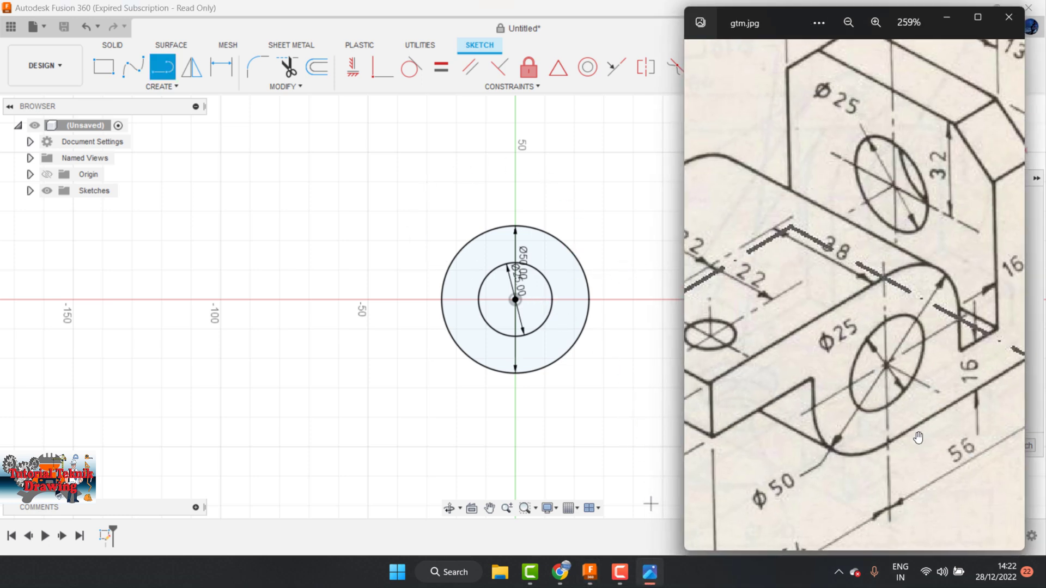
scroll(875, 344, "up", 1)
scroll(871, 349, "down", 2)
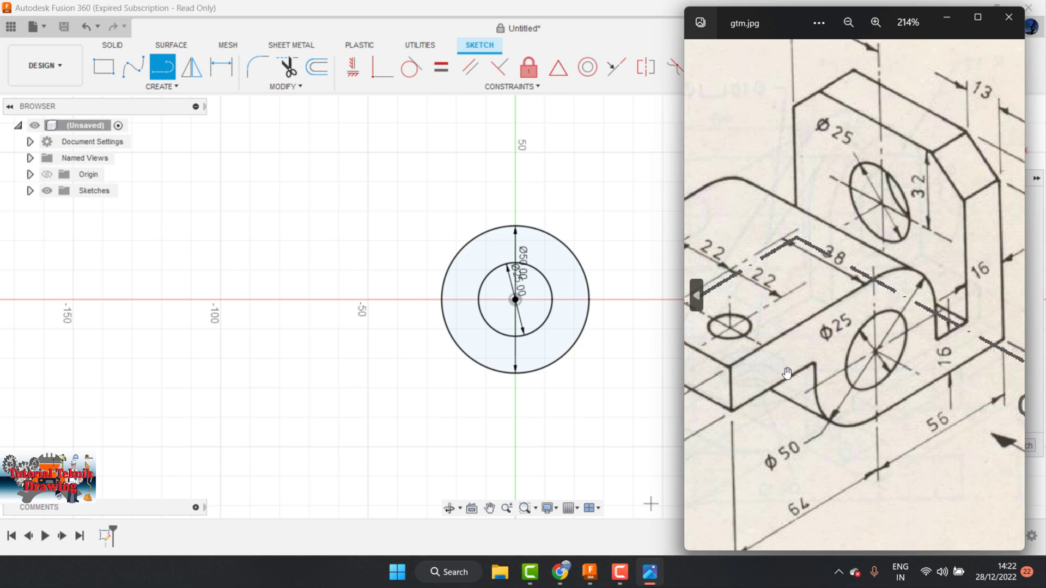
scroll(787, 373, "up", 1)
scroll(881, 314, "down", 1)
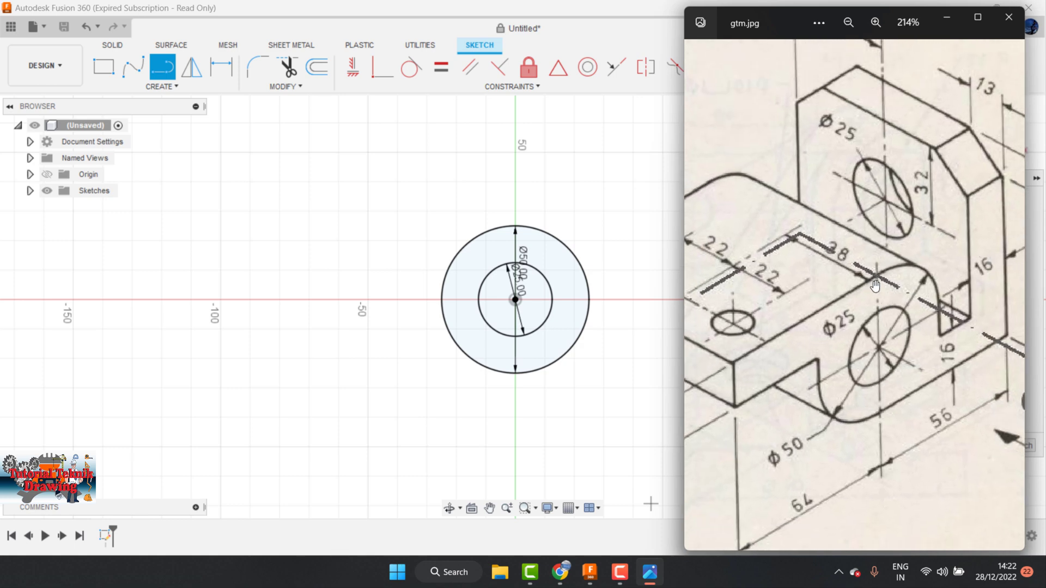
scroll(805, 521, "up", 1)
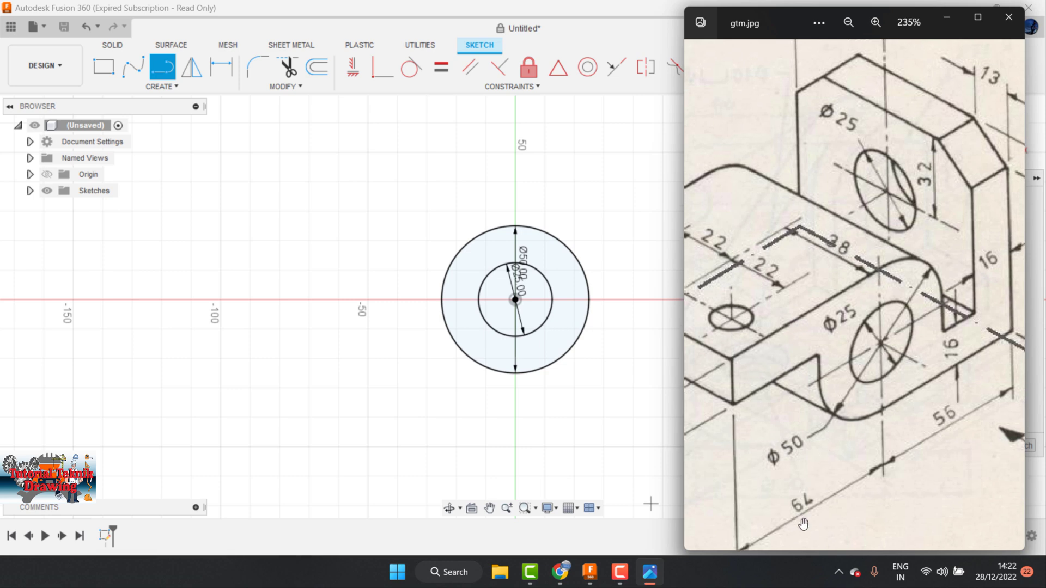
Draw a 64 mm horizontal line leftward from the top of the Ø50 circle
left_click(514, 225)
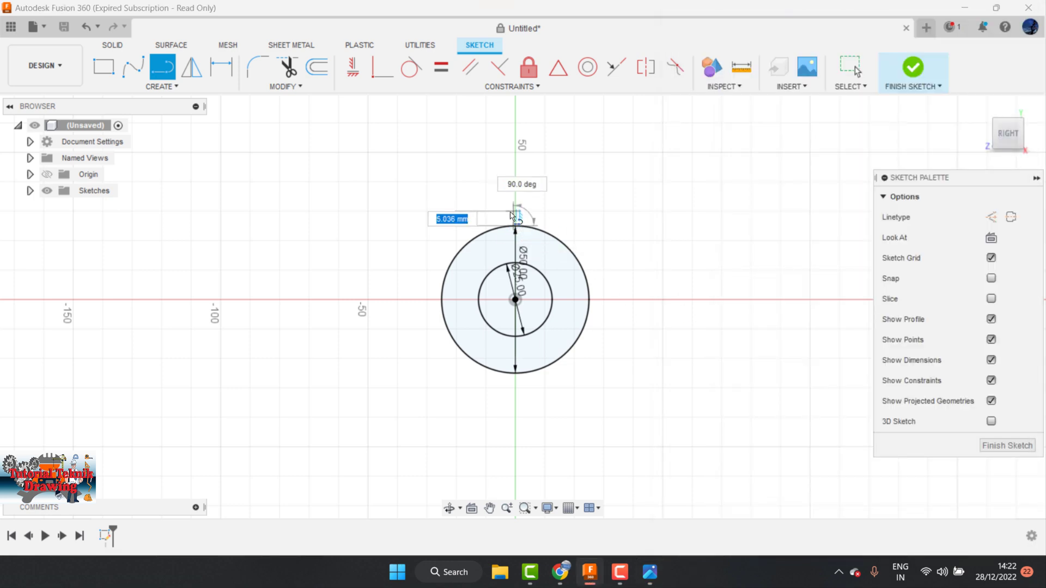
key("Escape")
key("l")
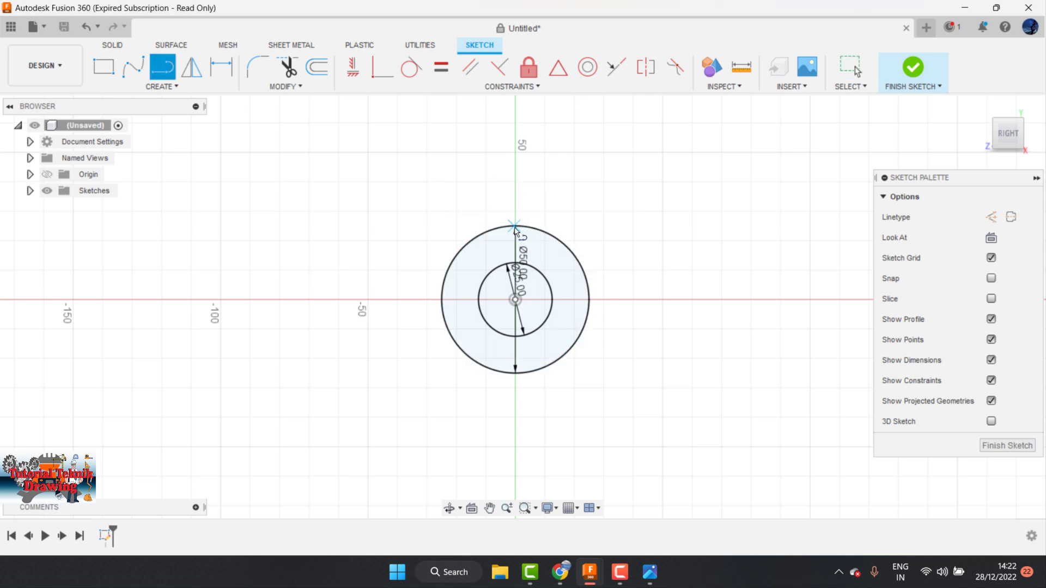
left_click_drag(515, 227, 334, 234)
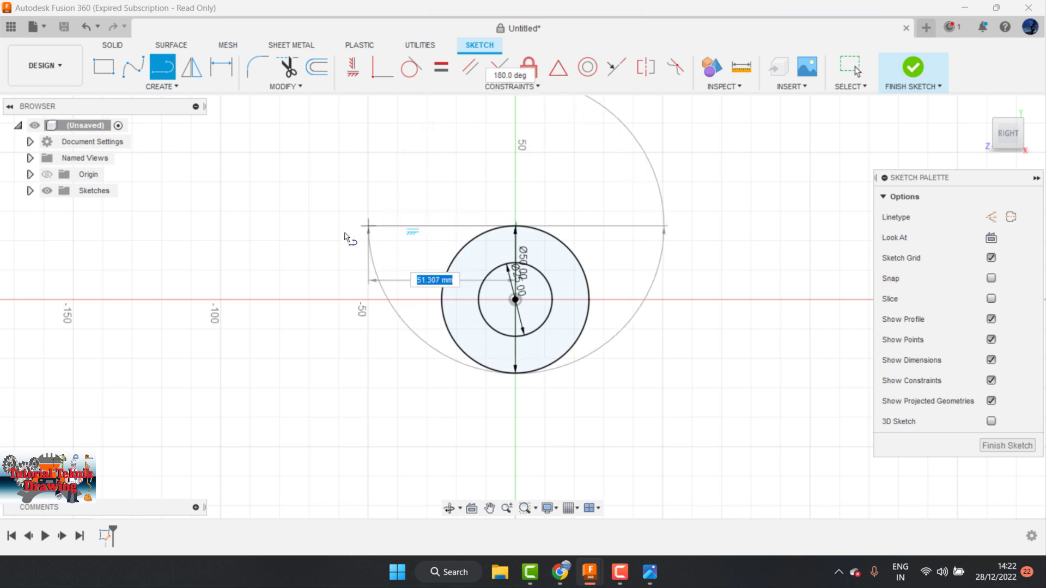
type("64")
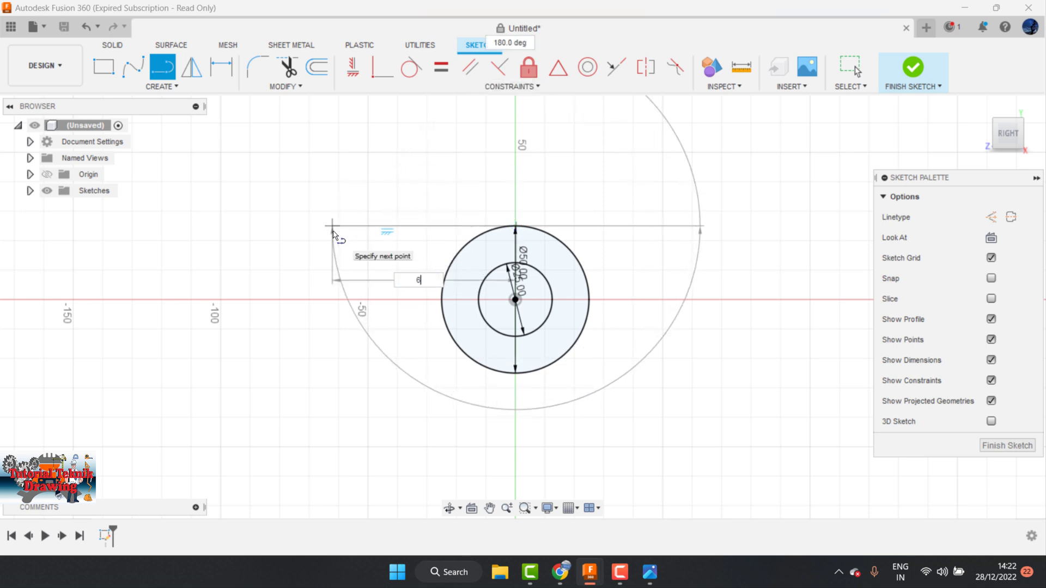
key("Return")
key("Escape")
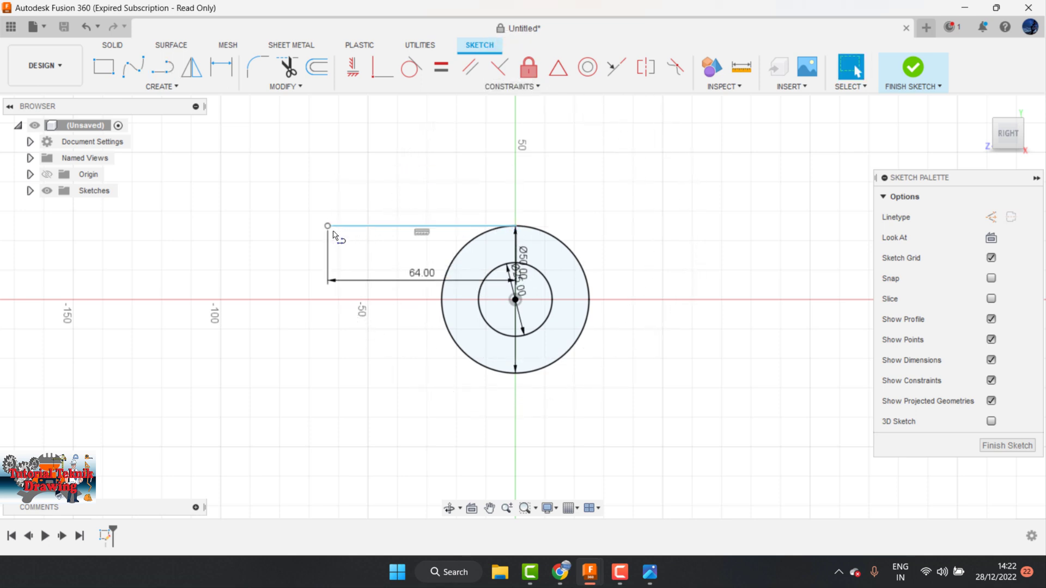
Reopen the bracket reference drawing to read the next dimensions
left_click(649, 572)
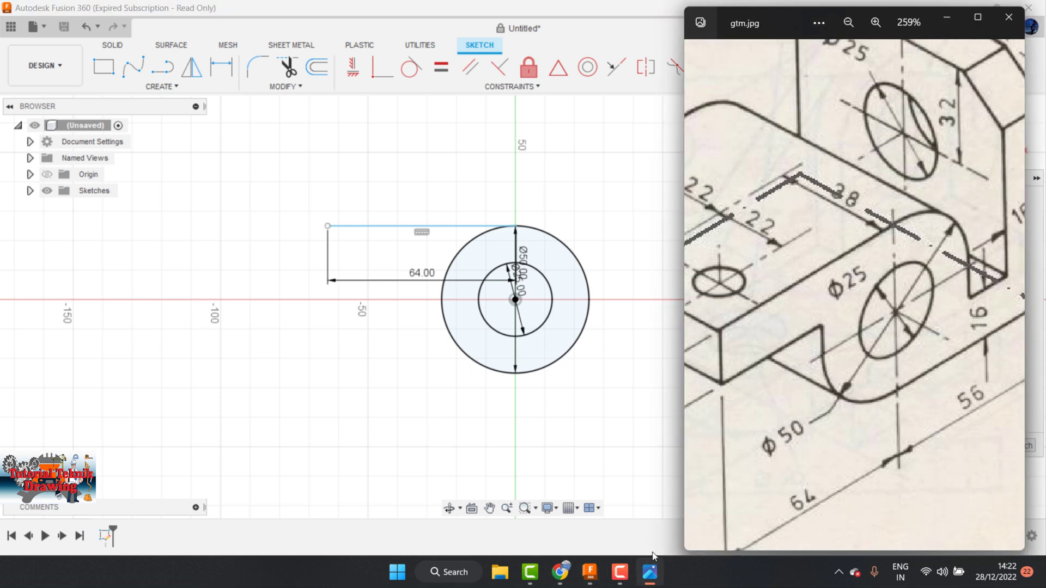
scroll(865, 348, "down", 2)
scroll(817, 375, "down", 2)
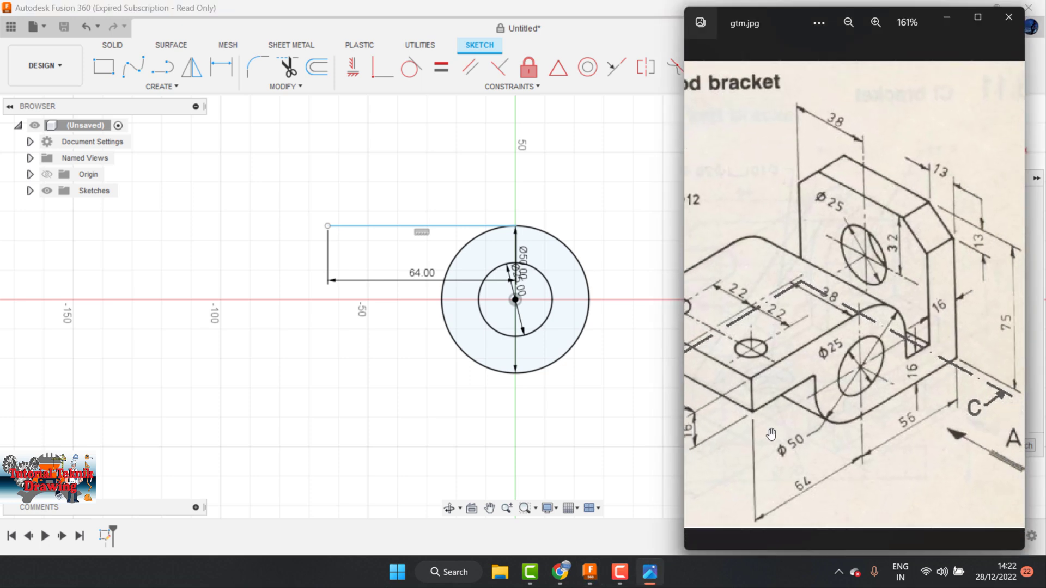
scroll(774, 403, "down", 2)
mouse_move(730, 420)
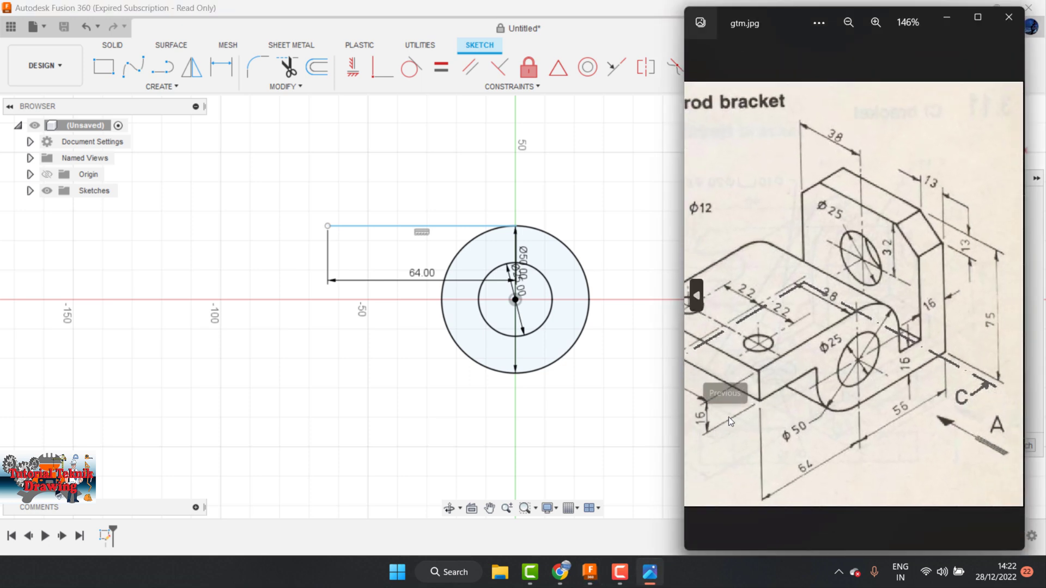
Draw a lower horizontal line and dimension it 16 mm below the 64 mm line
left_click(408, 178)
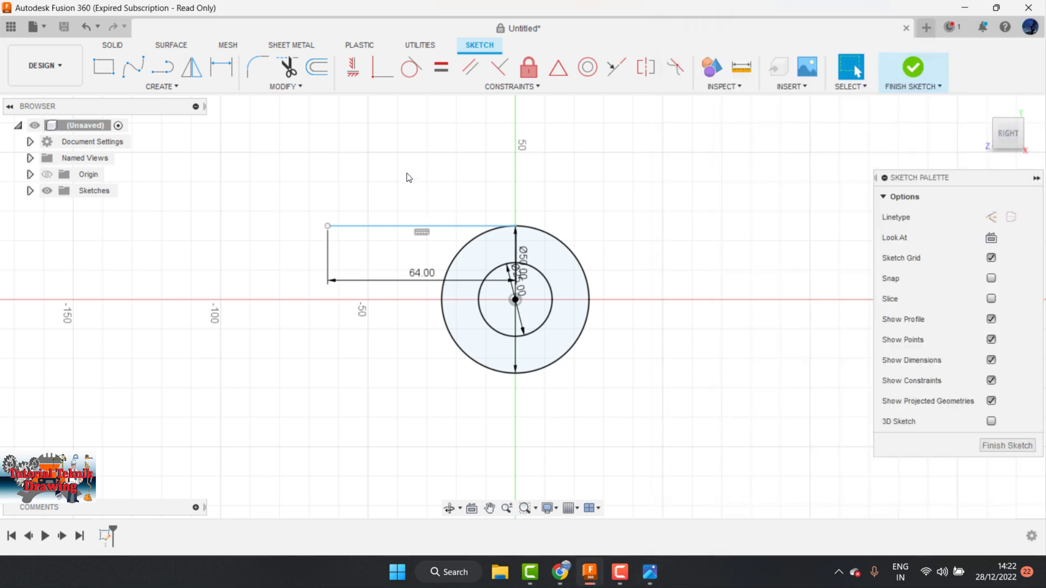
key("l")
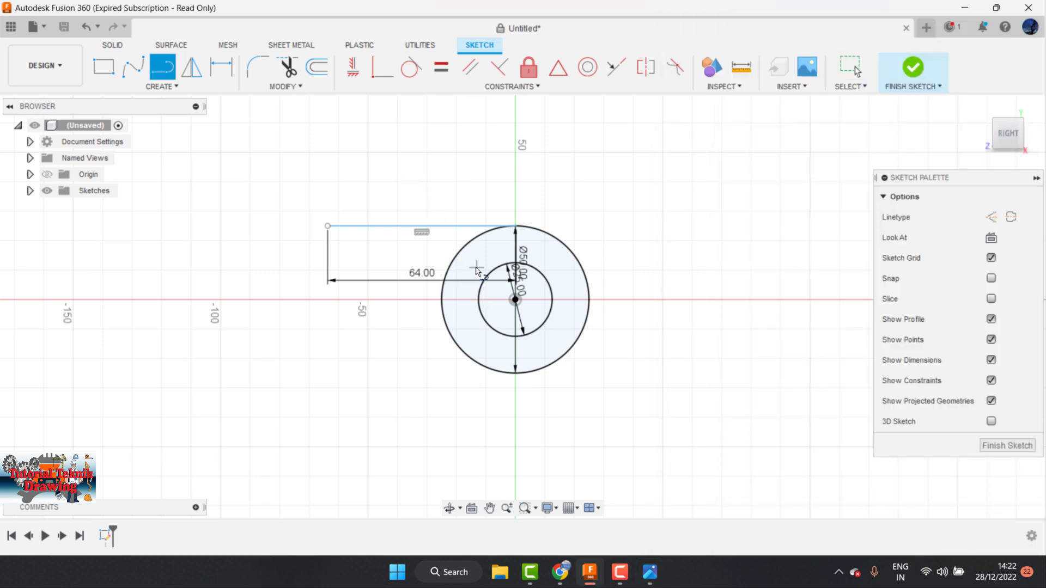
left_click(474, 265)
left_click(294, 266)
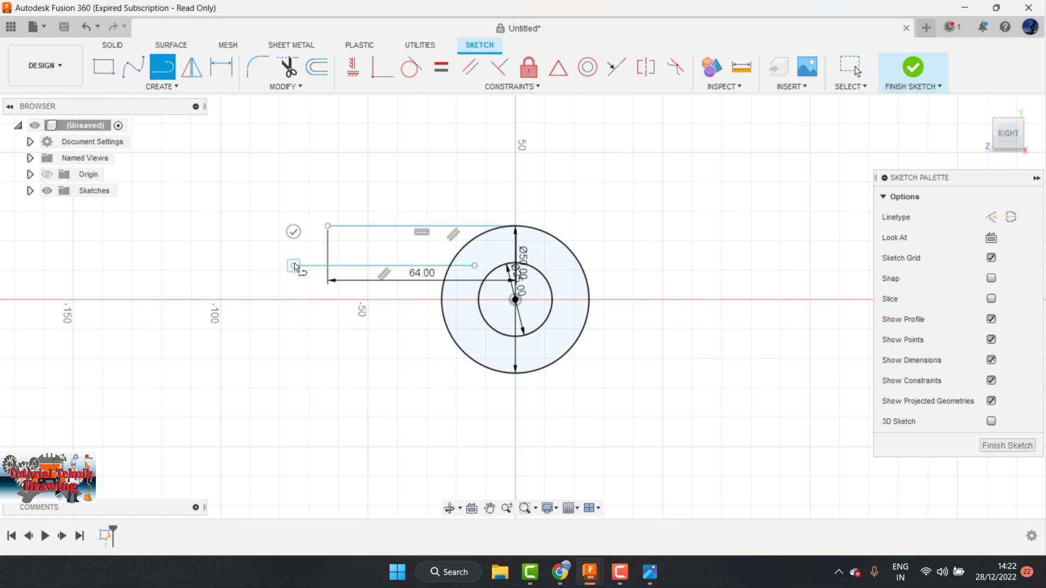
key("Escape")
left_click(221, 66)
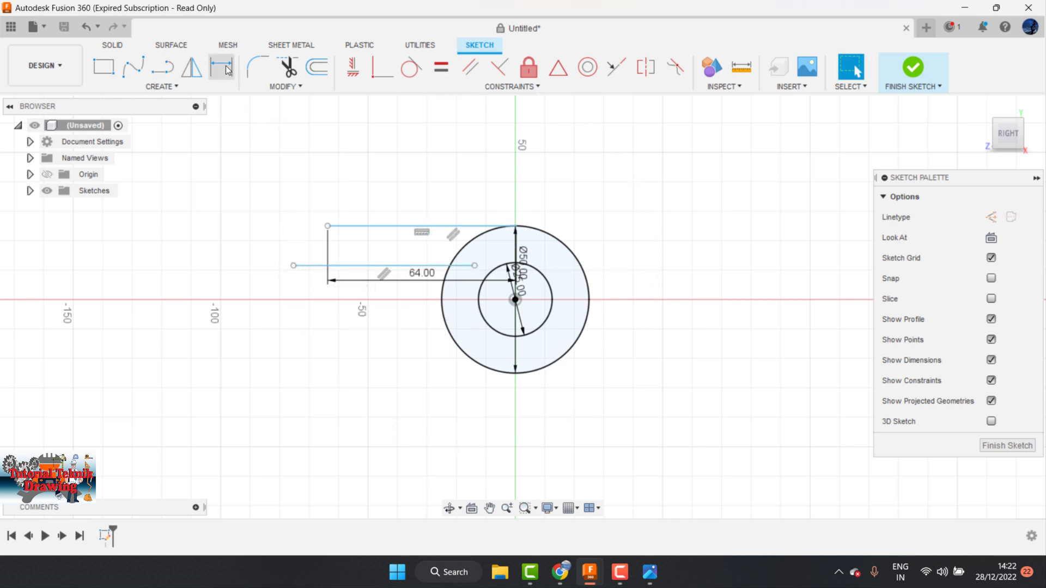
left_click(375, 266)
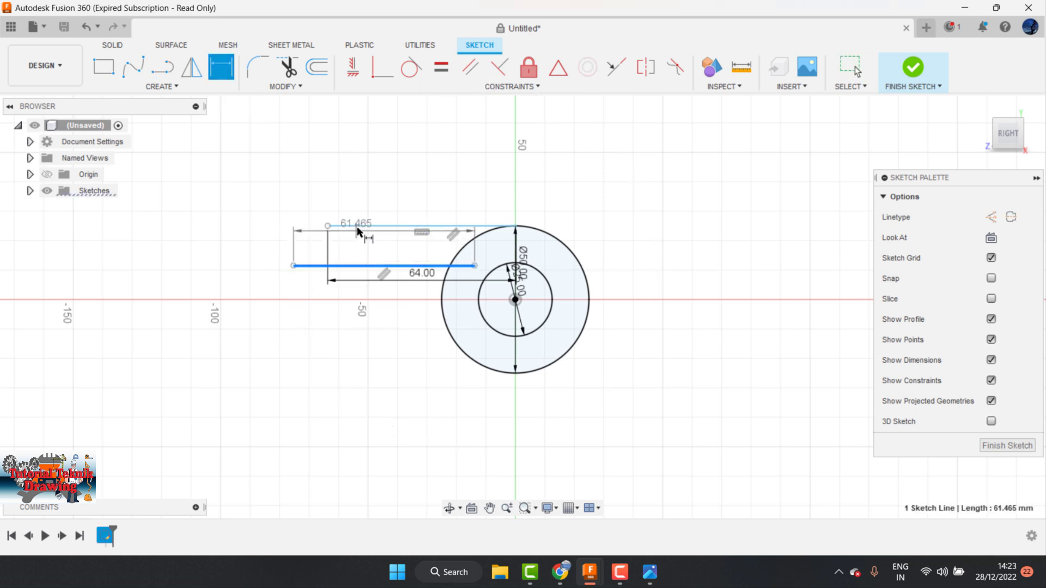
left_click(364, 225)
left_click(274, 245)
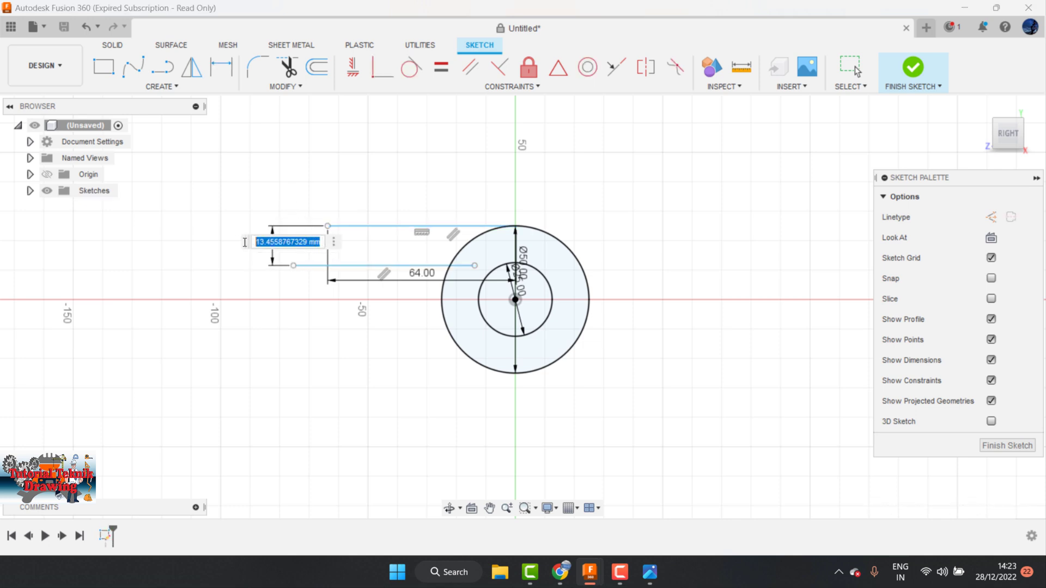
type("16")
key("Return")
scroll(428, 271, "up", 2)
scroll(420, 275, "up", 1)
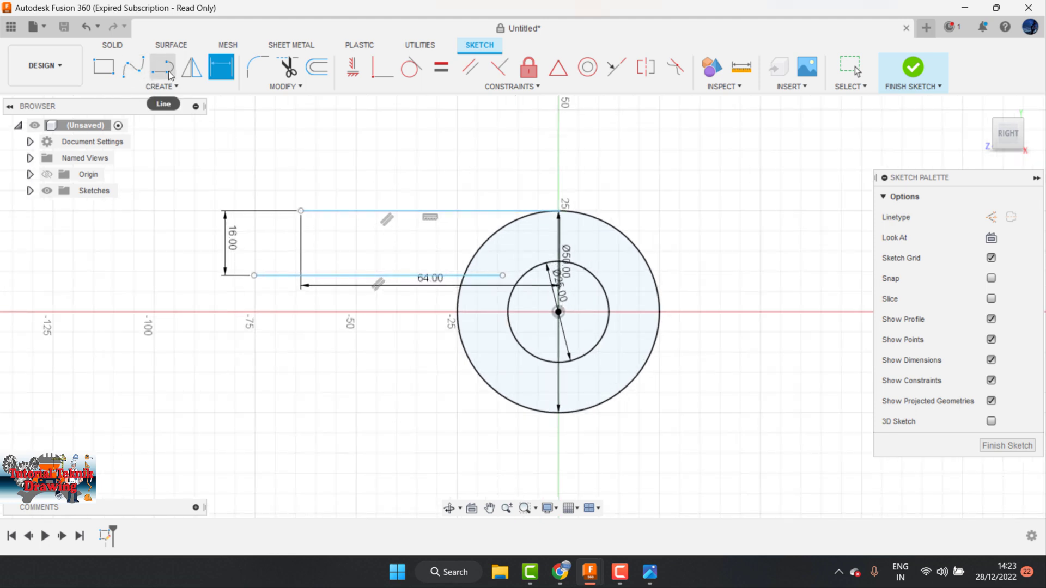
Close the arm's left end with a vertical edge
key("a")
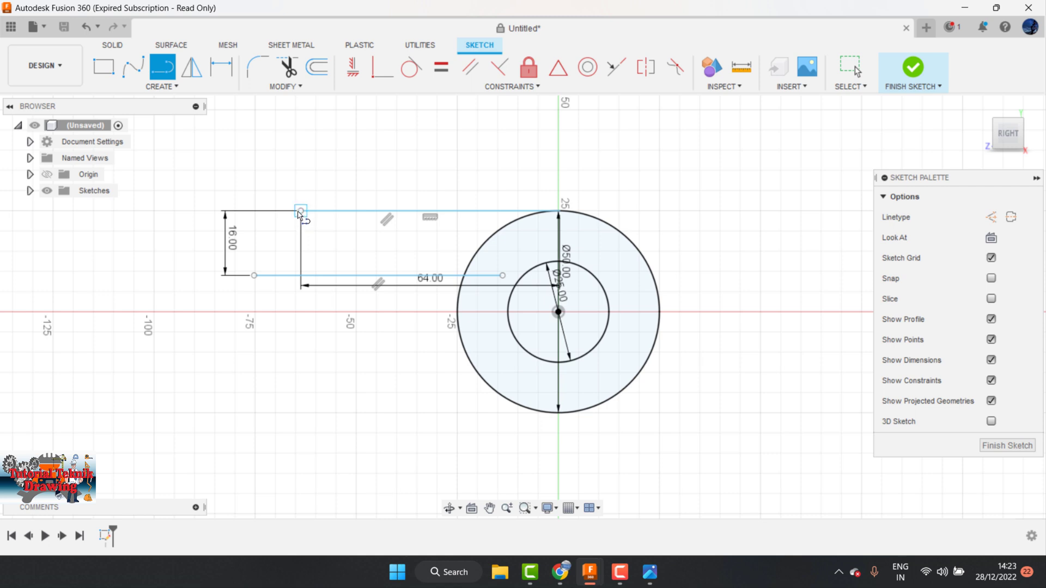
left_click(300, 211)
left_click(397, 211)
key("Escape")
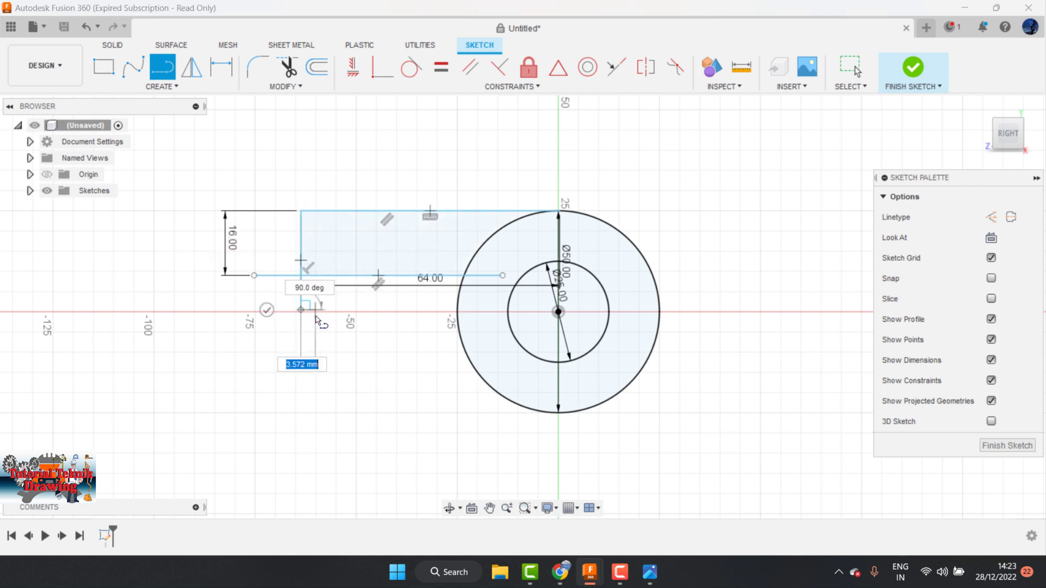
key("Escape")
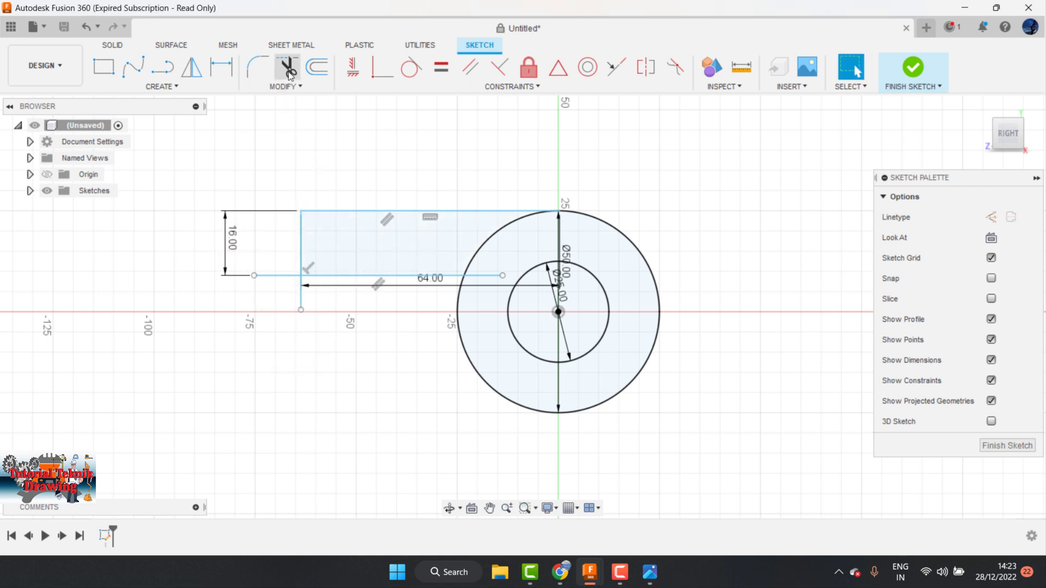
Trim the lower line's excess ends and the circle arc inside the arm
left_click(287, 66)
left_click(299, 294)
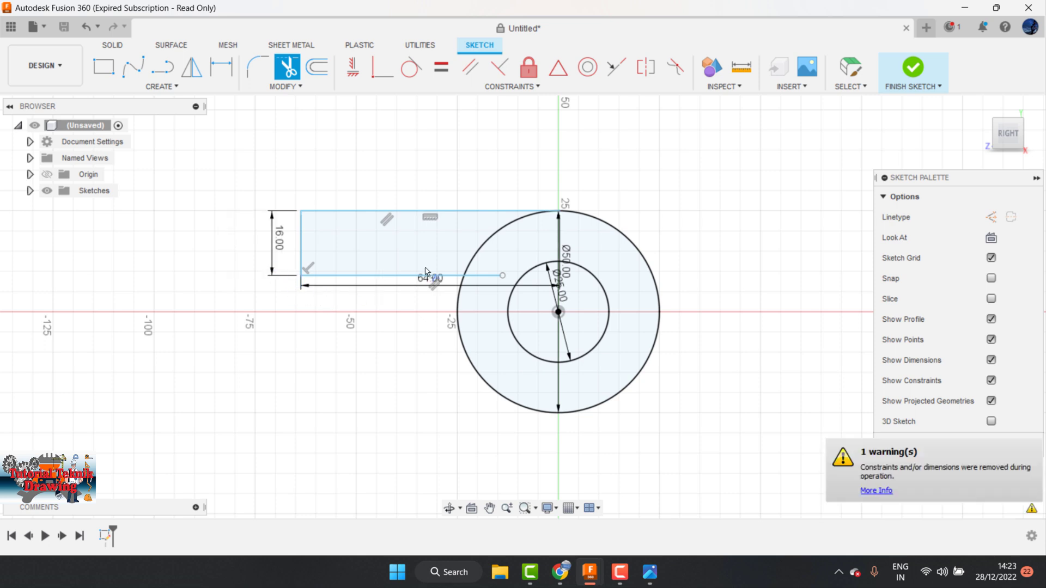
left_click(490, 264)
left_click(486, 240)
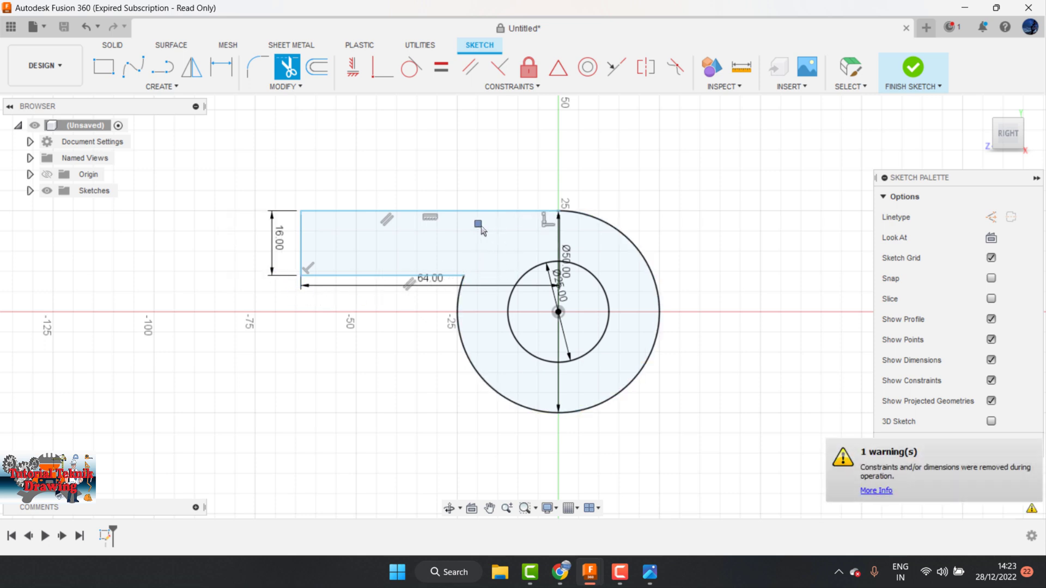
left_click(650, 572)
scroll(913, 371, "up", 2)
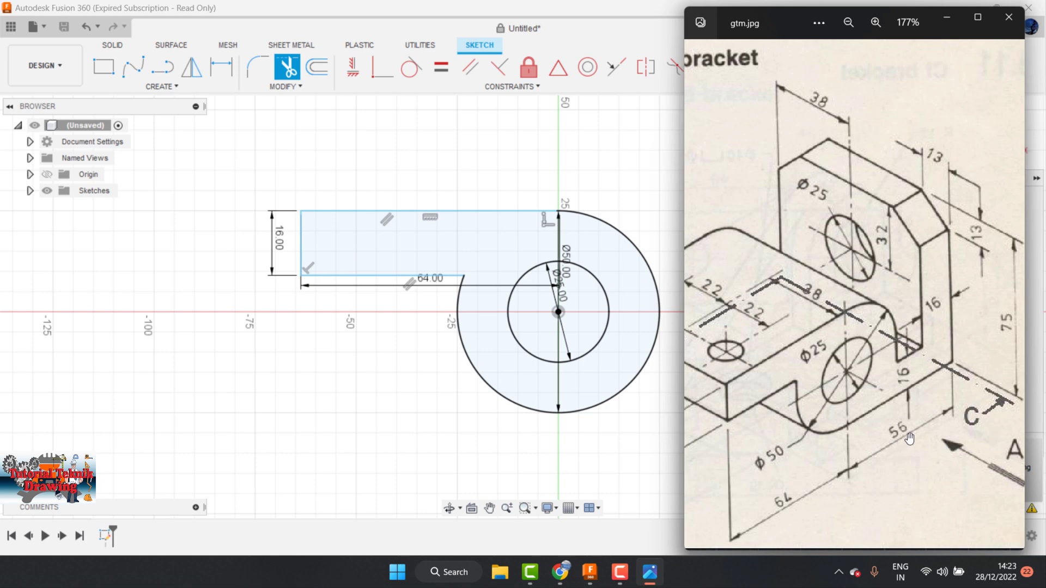
left_click(436, 172)
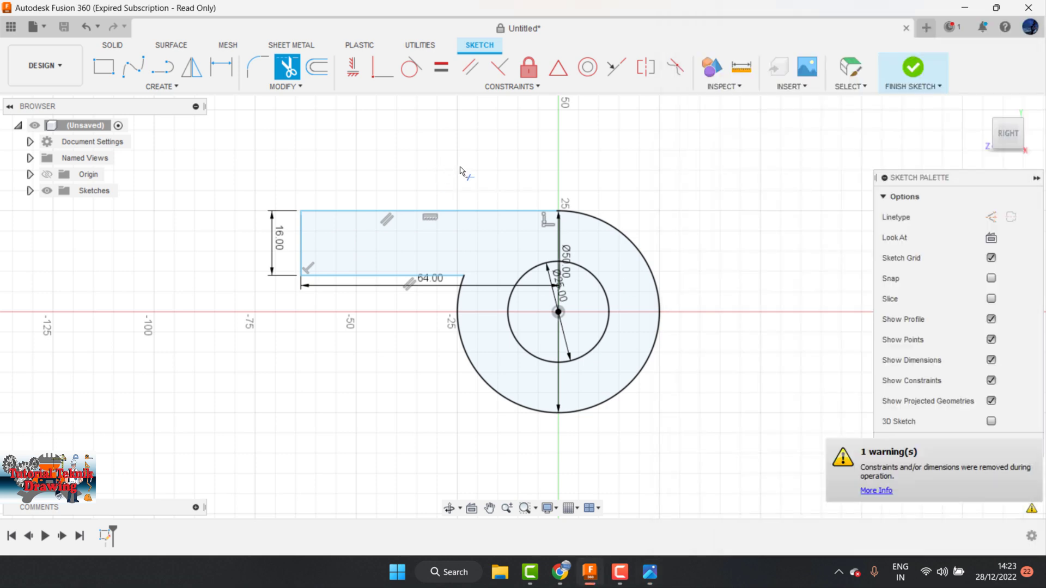
key("Escape")
Draw a 56 mm horizontal line right from the bottom of the Ø50 circle
key("a")
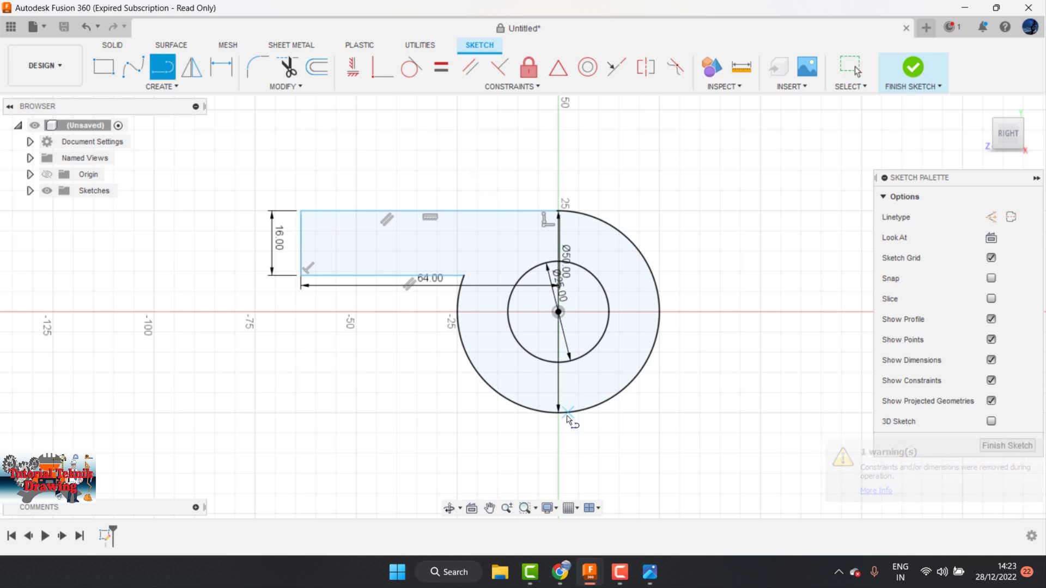
left_click(560, 414)
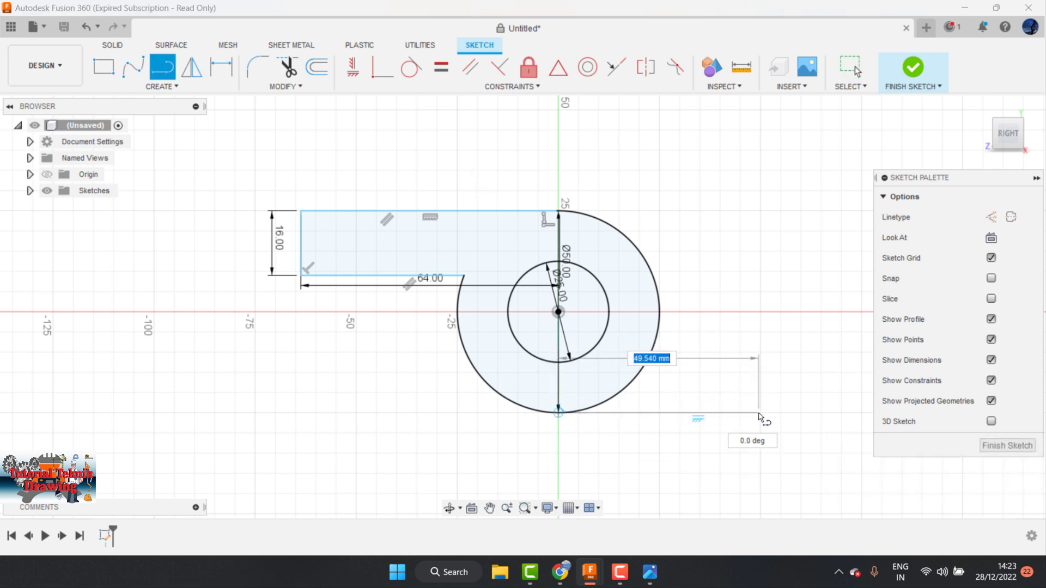
type("56")
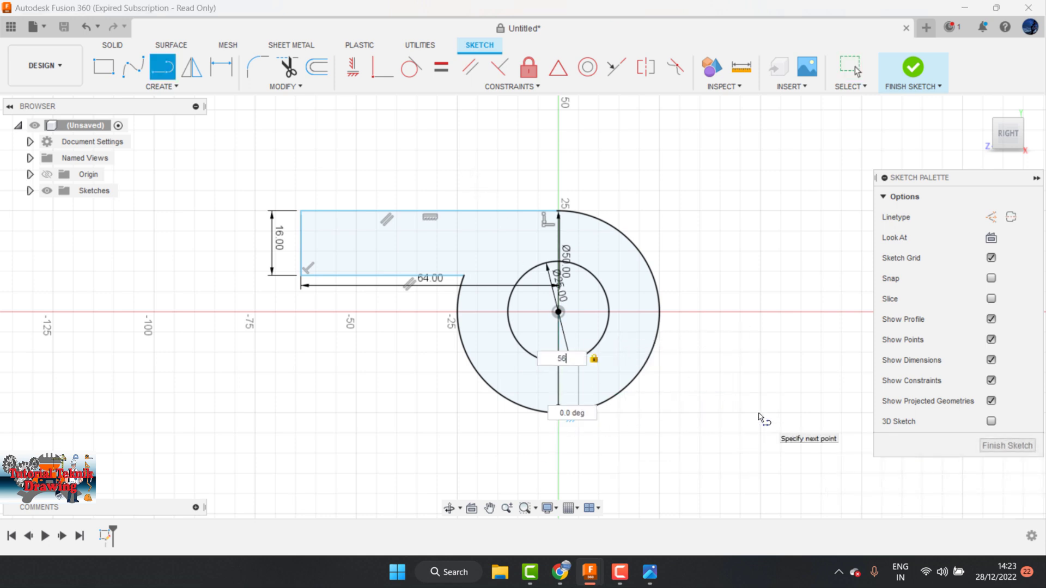
key("Tab")
key("Return")
key("Escape")
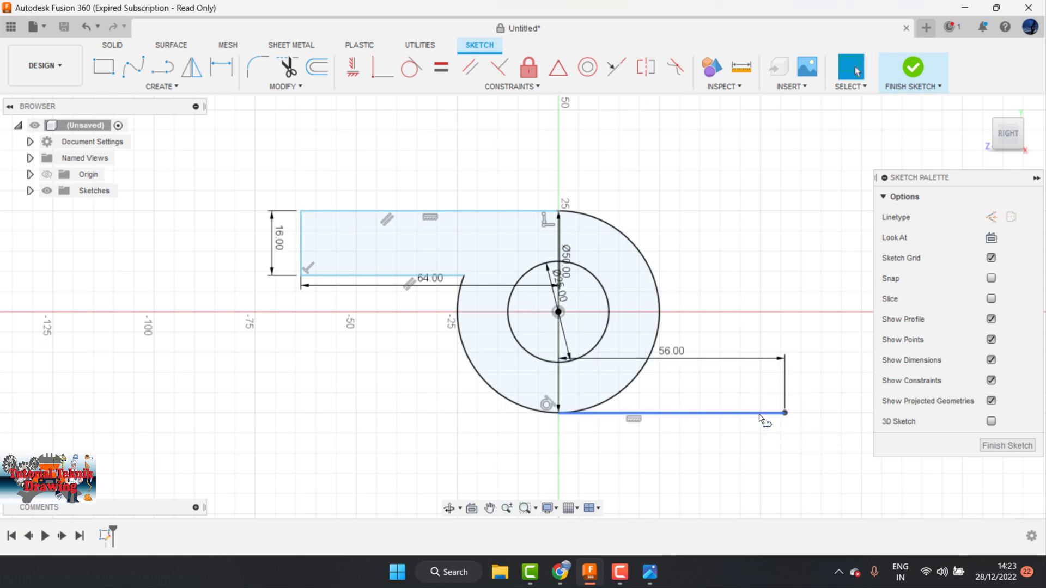
Pan the view and check the gtm.jpg drawing for the upright's dimensions
middle_click_drag(483, 398, 375, 381)
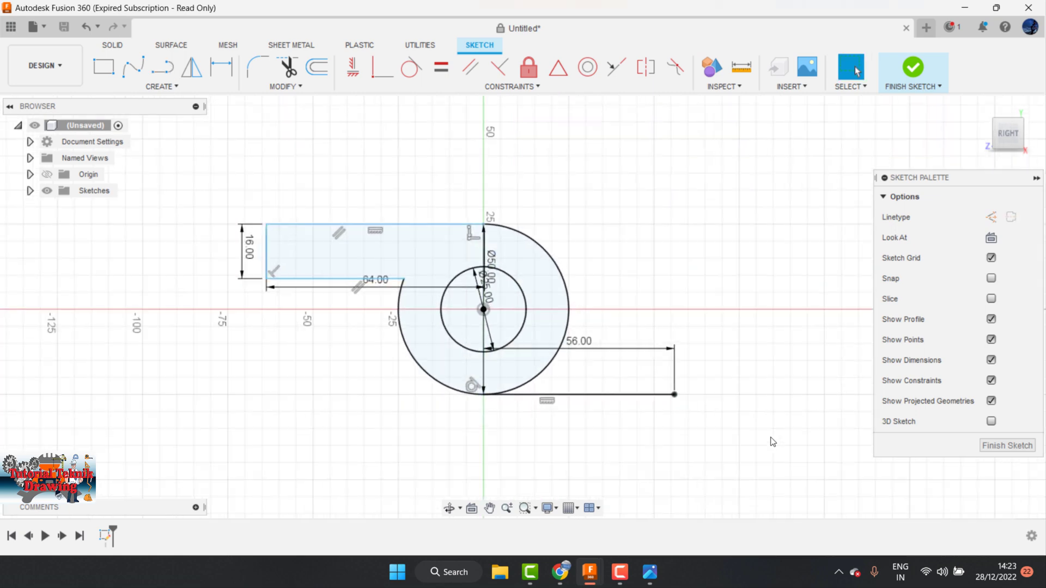
left_click(656, 581)
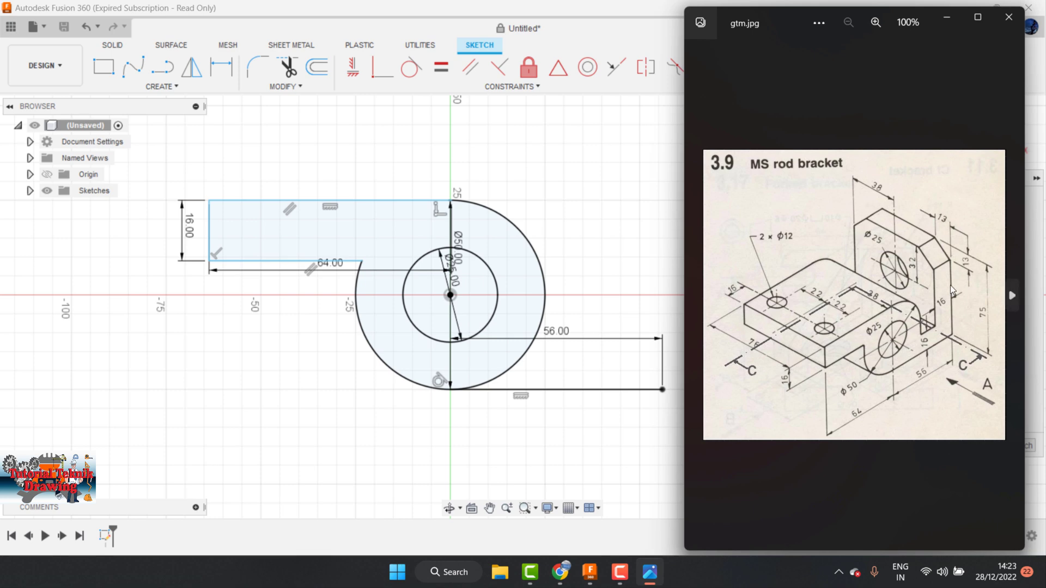
scroll(855, 325, "up", 3)
left_click_drag(855, 325, 806, 287)
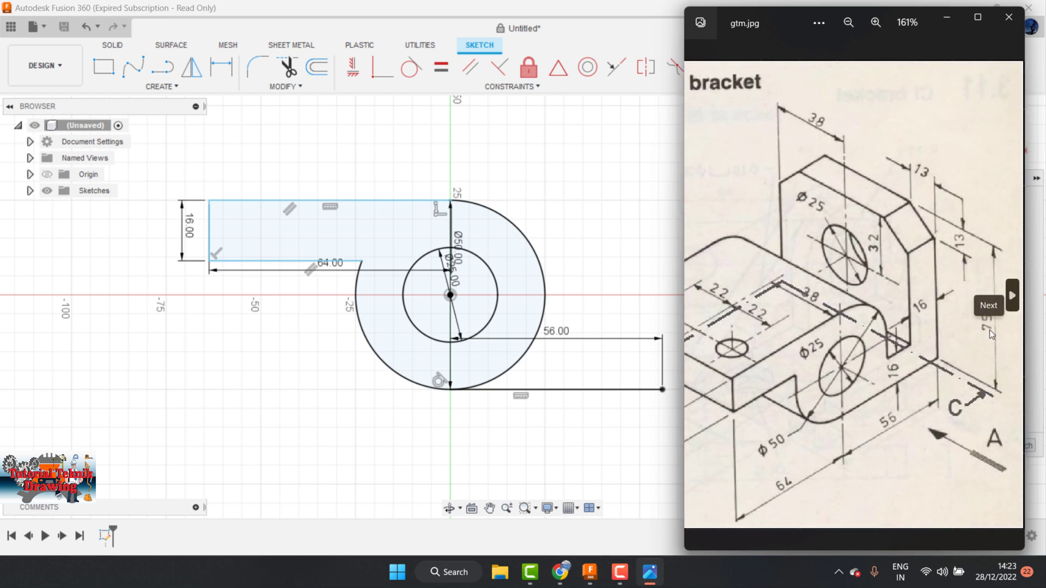
left_click(952, 25)
Raise a 75 mm vertical line from the end of the 56 mm base line
key("a")
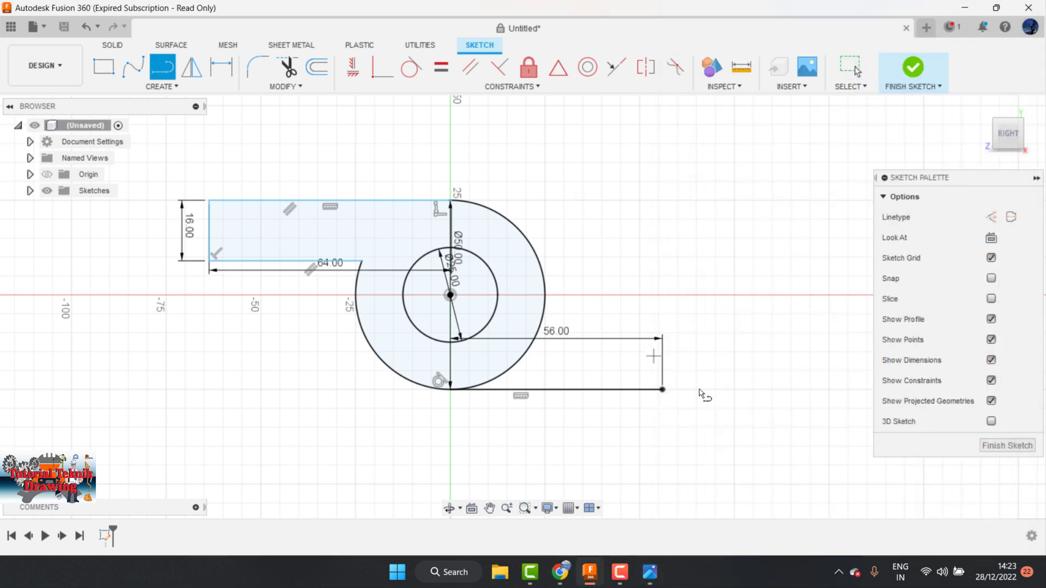
left_click(662, 390)
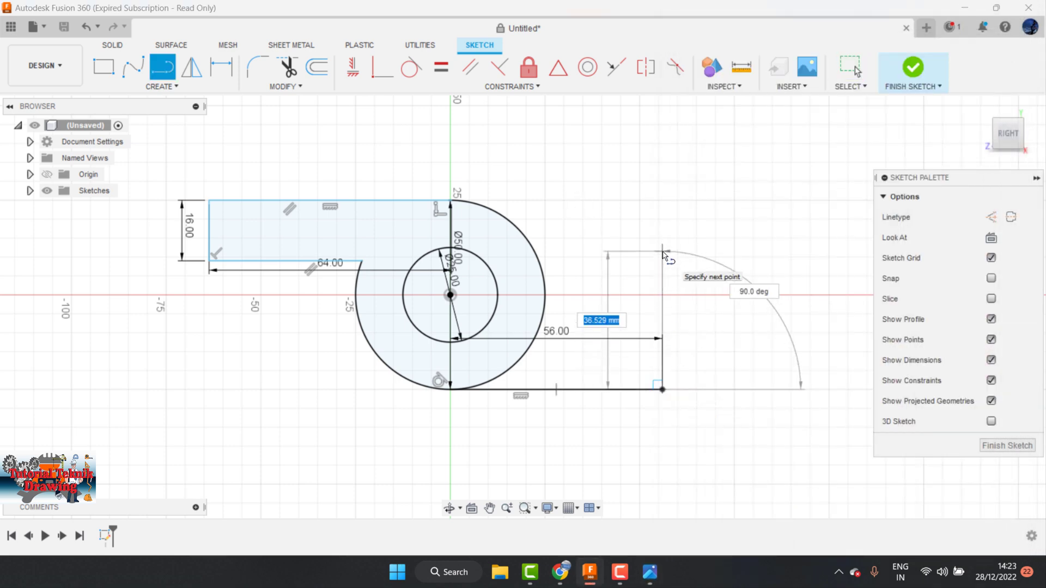
type("75")
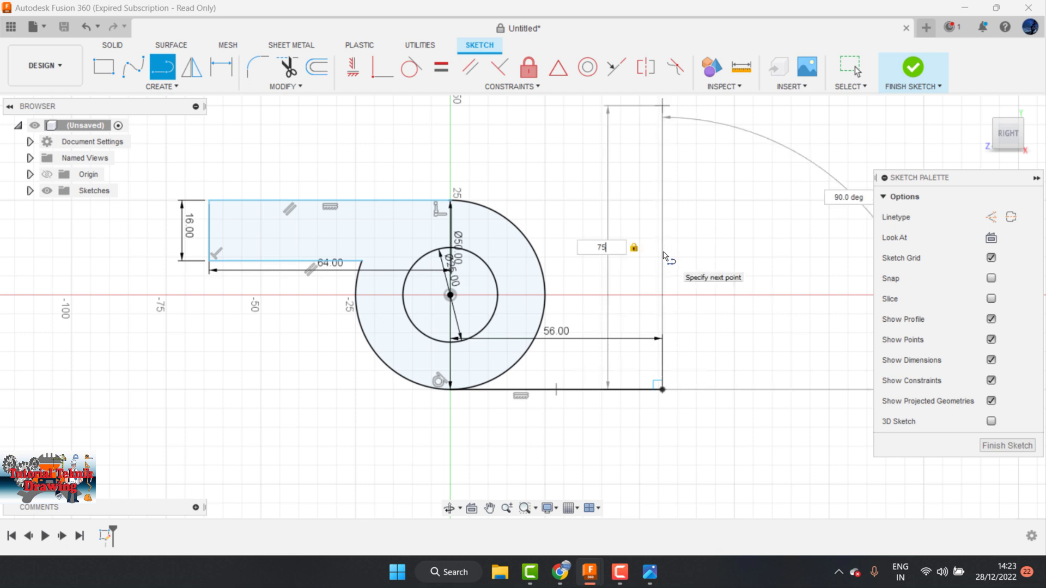
key("Return")
key("Escape")
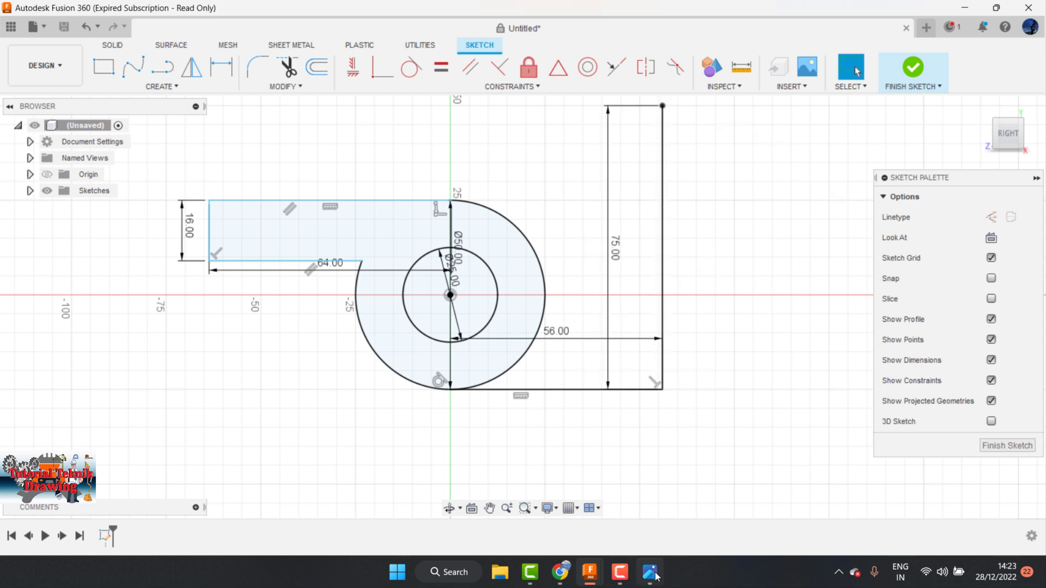
Check the bracket reference drawing for the upright's inner edge
left_click(650, 572)
scroll(915, 370, "up", 2)
scroll(915, 369, "up", 1)
scroll(915, 369, "up", 1)
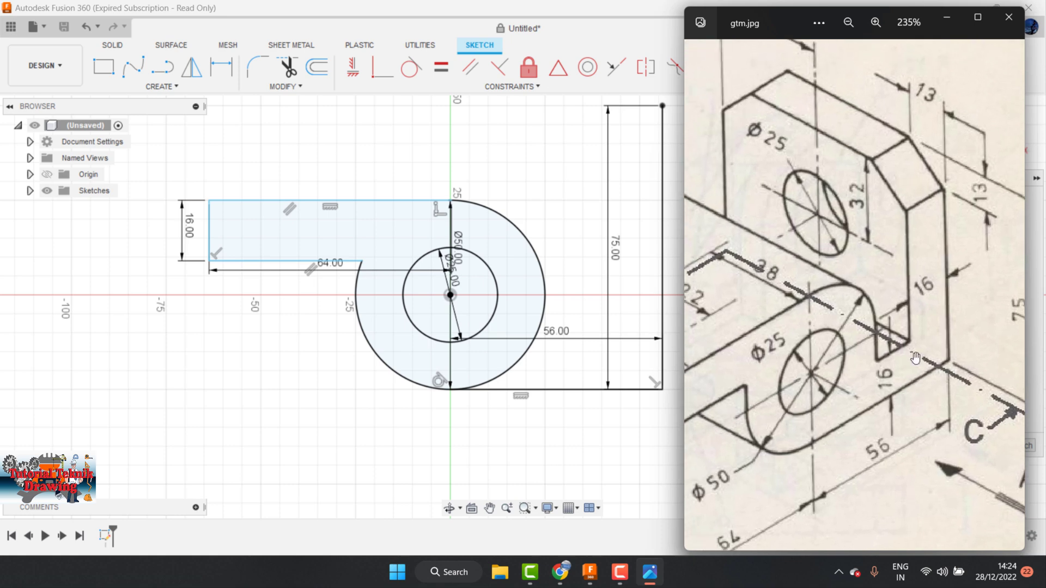
left_click(943, 23)
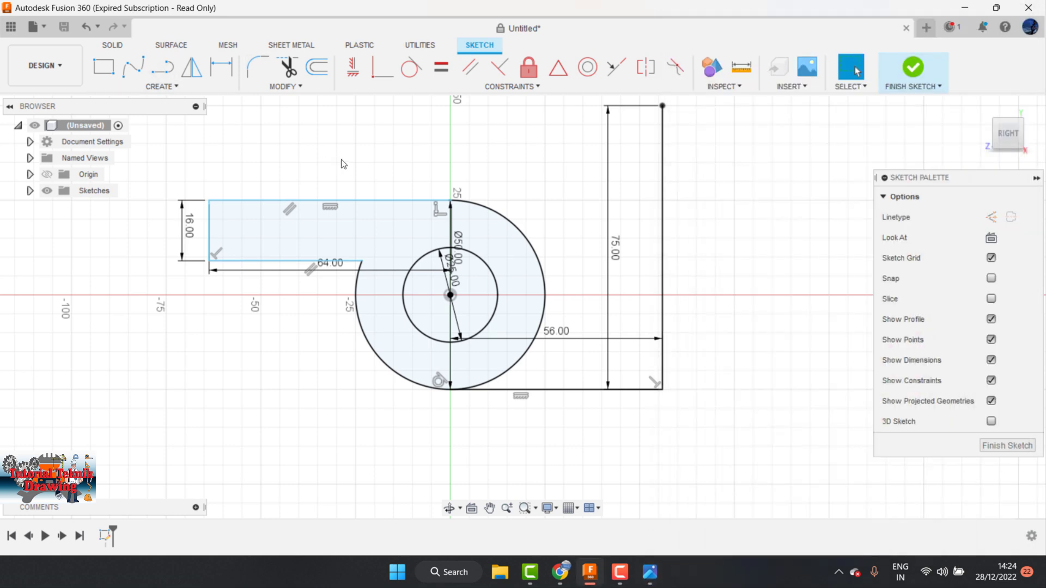
Draw the short ledge line and the inner vertical line up to the top edge
key("l")
left_click(504, 352)
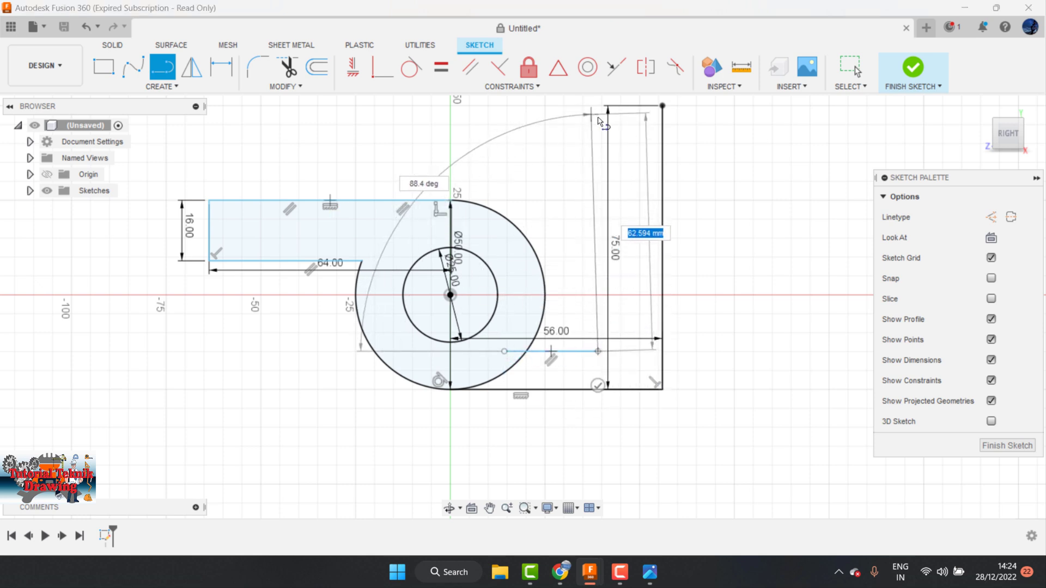
left_click_drag(663, 109, 598, 109)
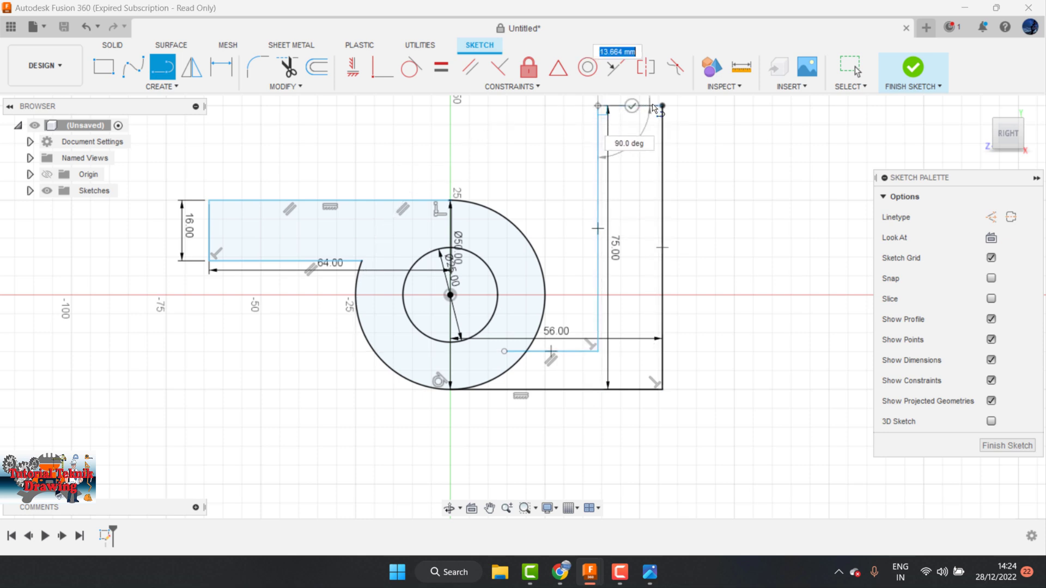
left_click(597, 105)
key("Escape")
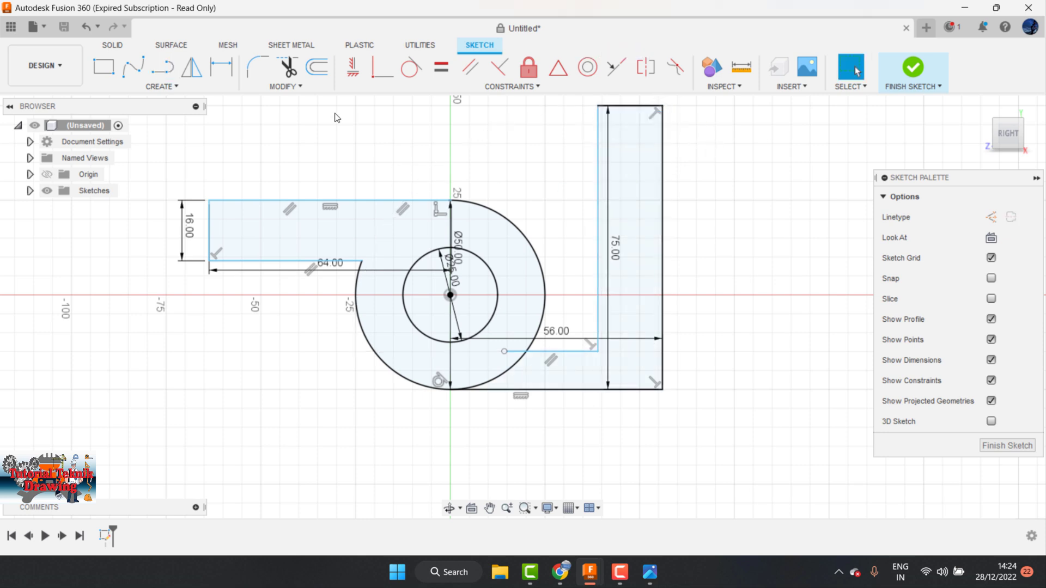
left_click(226, 73)
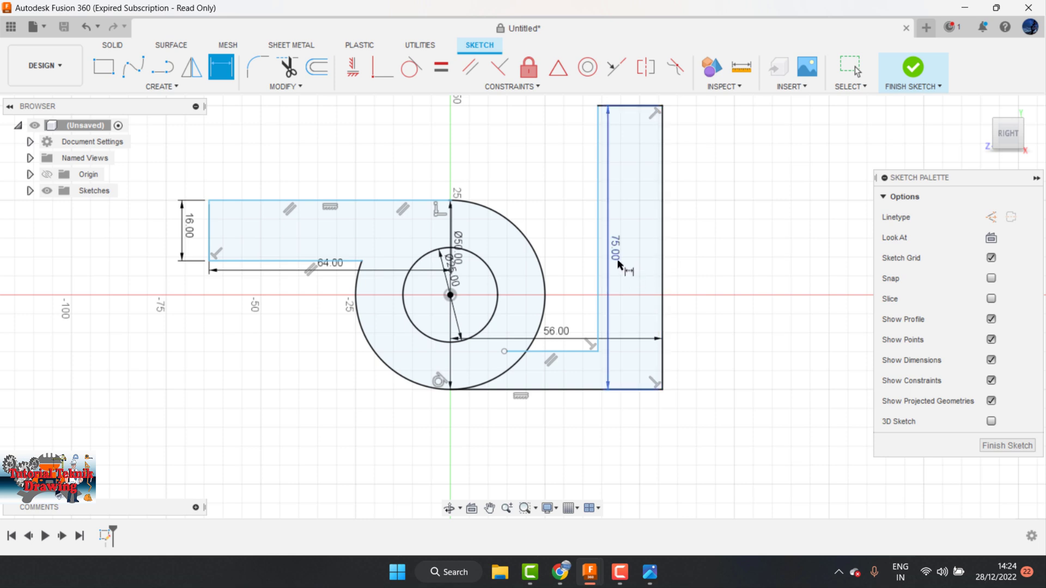
Dimension the upright's width between its vertical edges as 16 mm
left_click(598, 275)
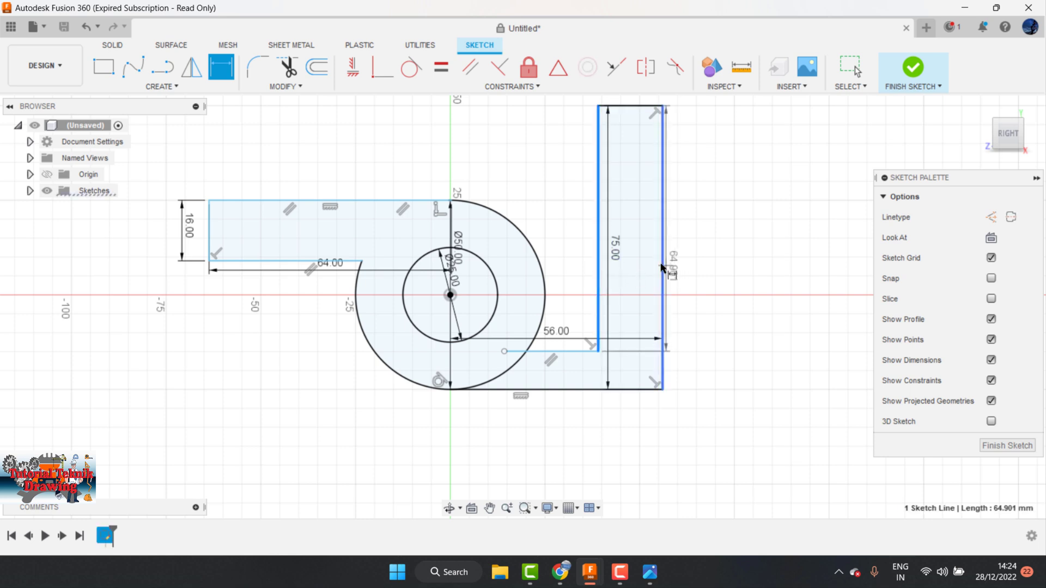
left_click(662, 267)
left_click(631, 205)
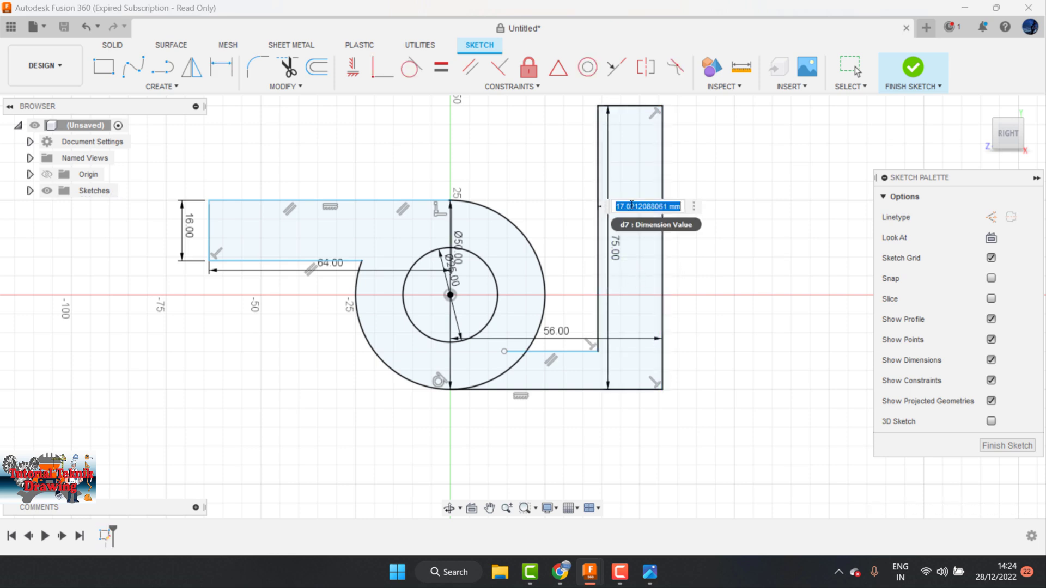
type("16")
key("Return")
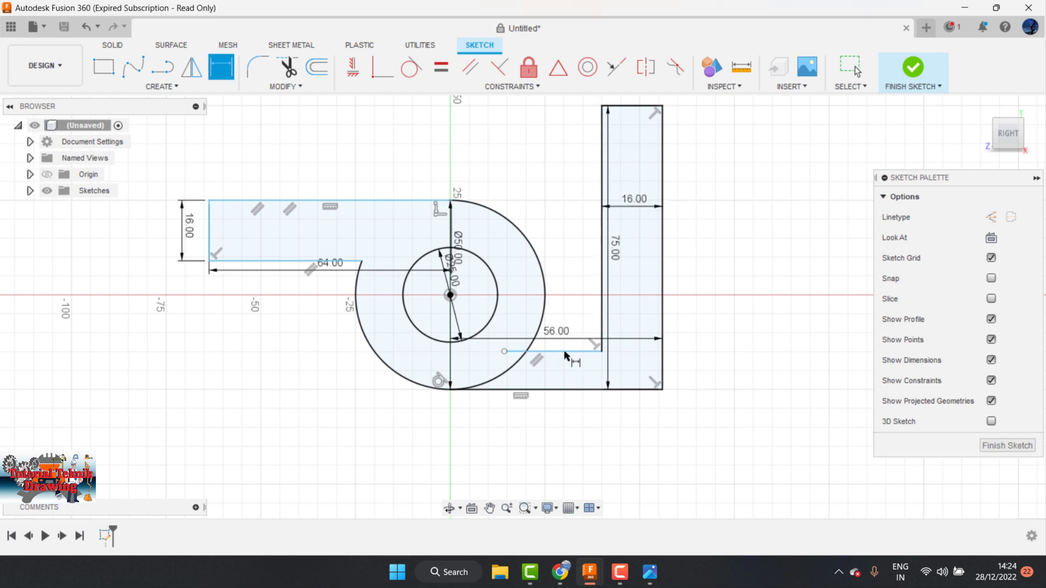
Dimension the base thickness as 16 mm and trim off the circle's lower-right arc
left_click(567, 352)
left_click(577, 390)
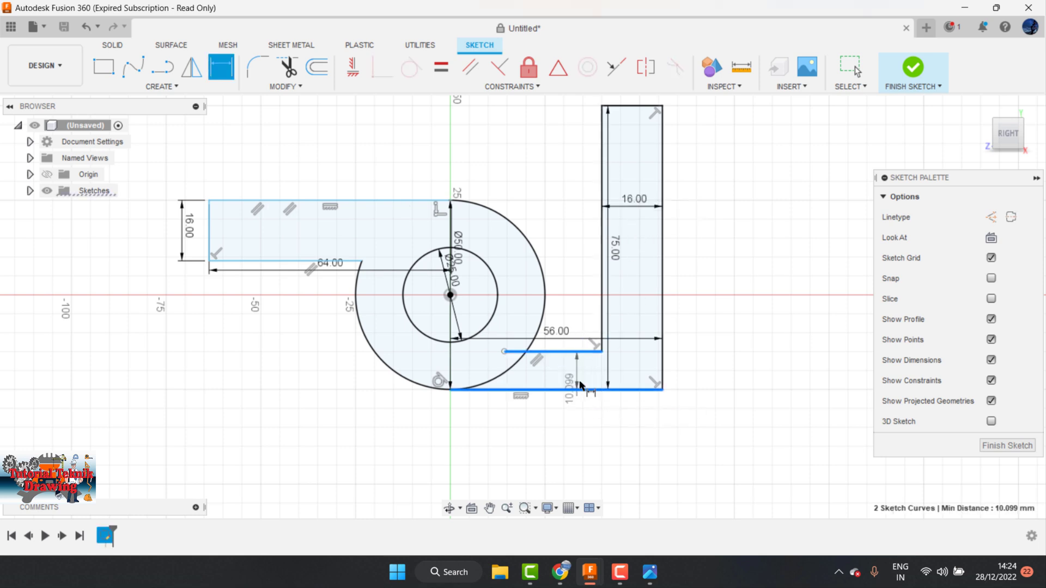
left_click(580, 385)
key("Return")
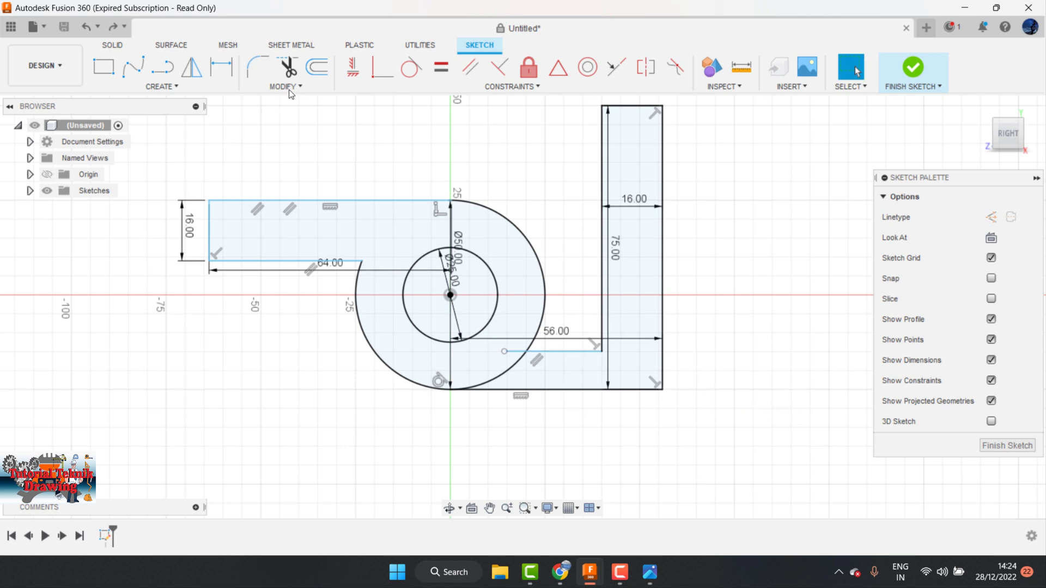
left_click(222, 67)
left_click(564, 352)
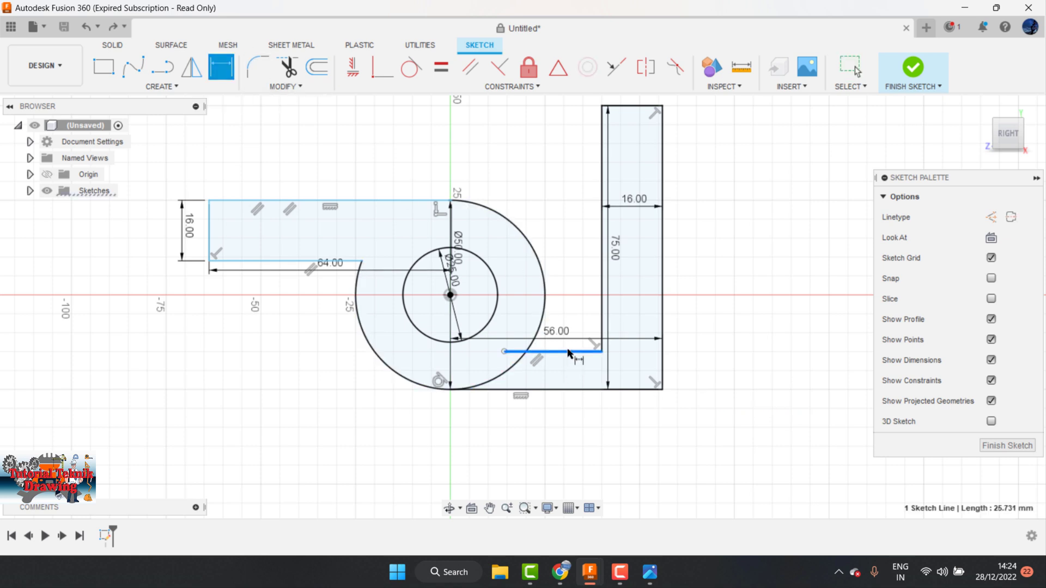
left_click(578, 390)
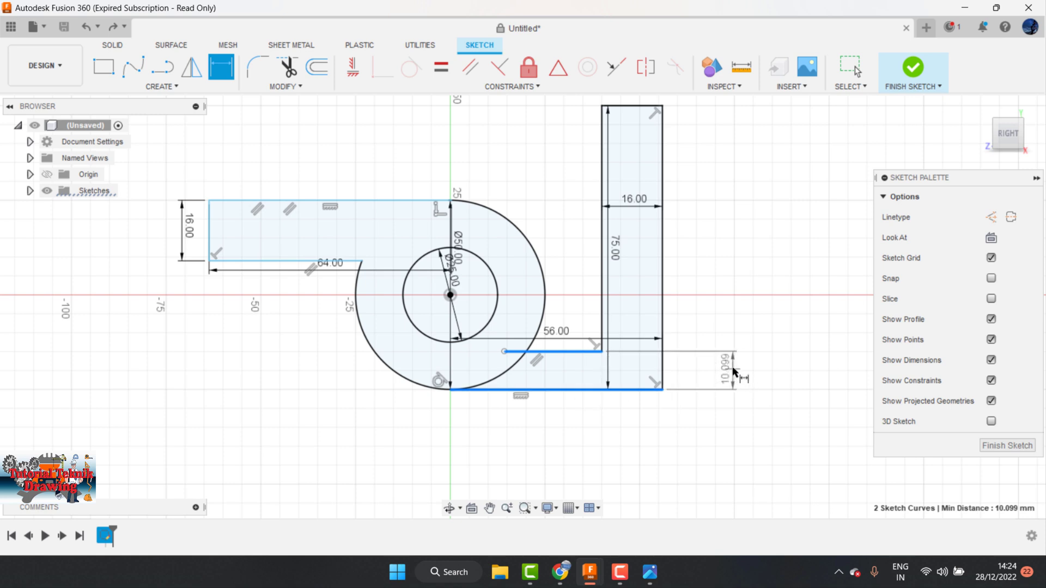
left_click(735, 367)
type("16")
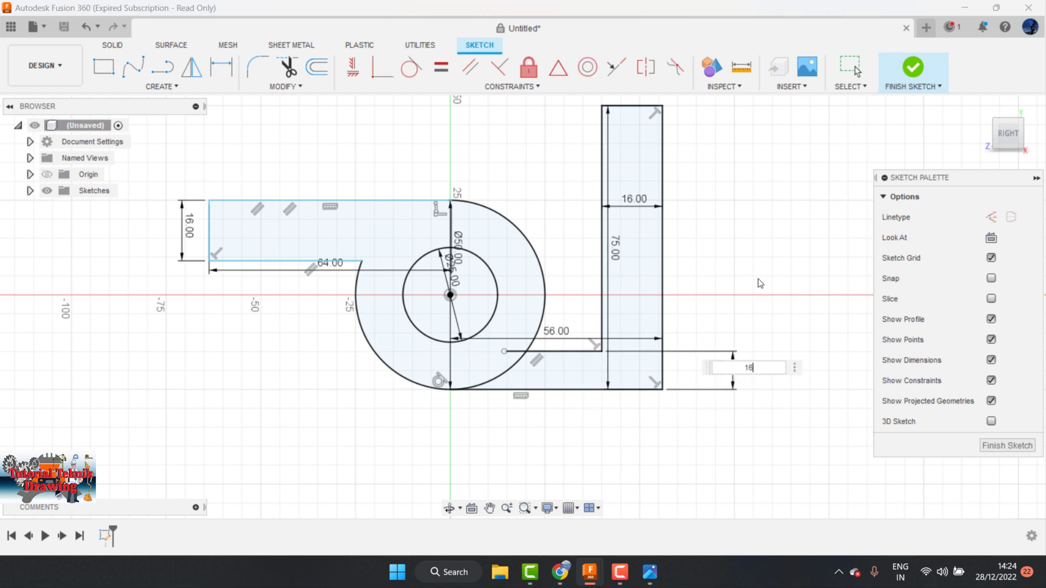
key("Return")
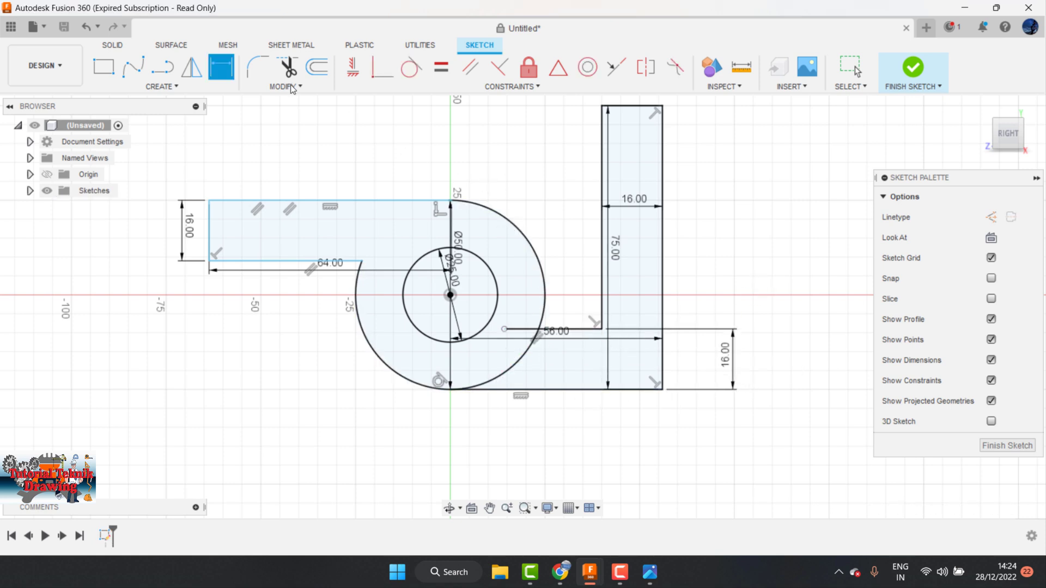
left_click(288, 66)
left_click(523, 341)
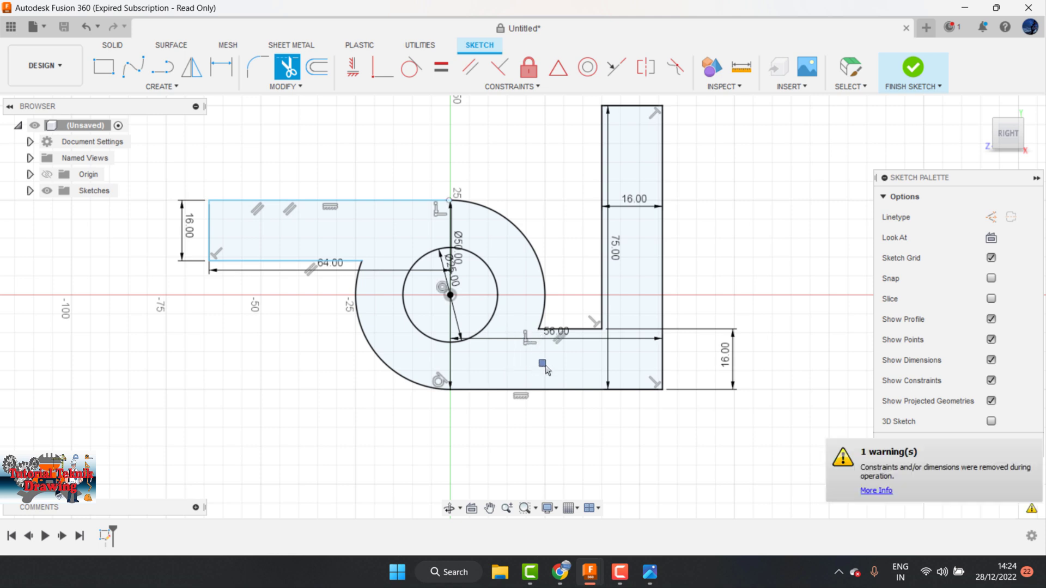
Check the bracket reference drawing gtm.jpg in Photos
left_click(651, 566)
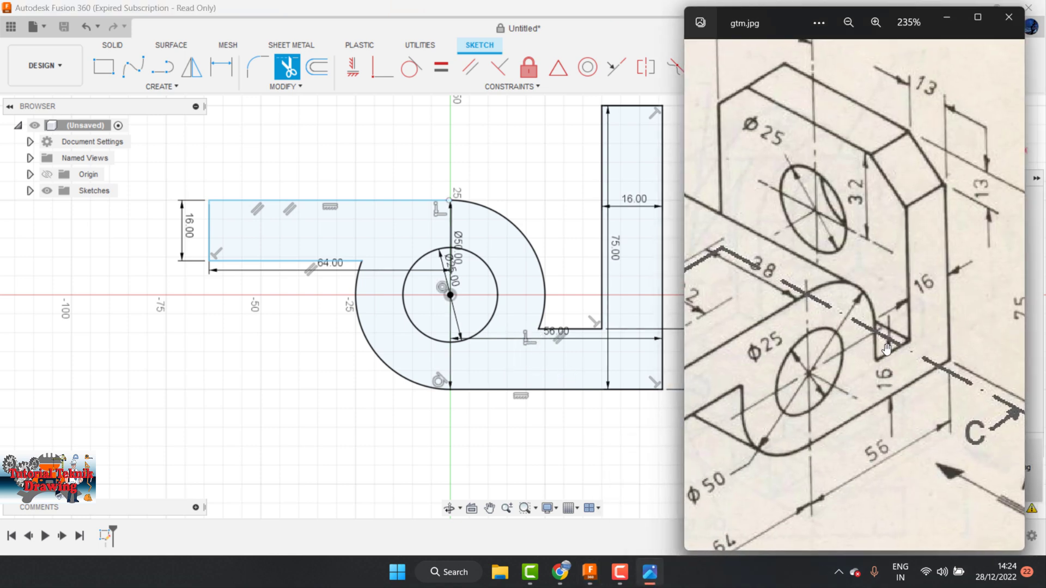
scroll(880, 345, "down", 2)
scroll(882, 343, "up", 2)
scroll(885, 342, "up", 2)
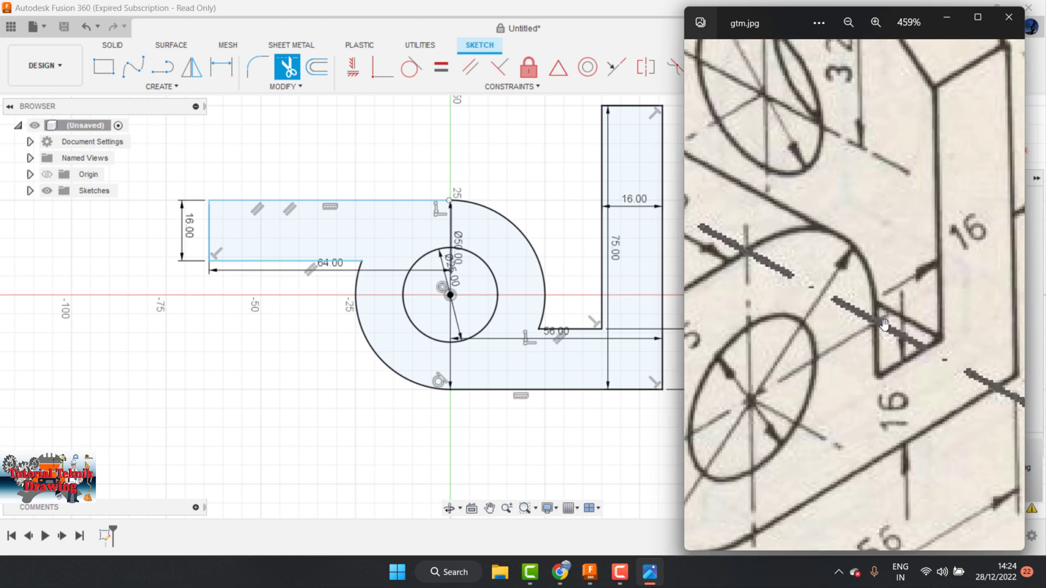
scroll(889, 341, "up", 1)
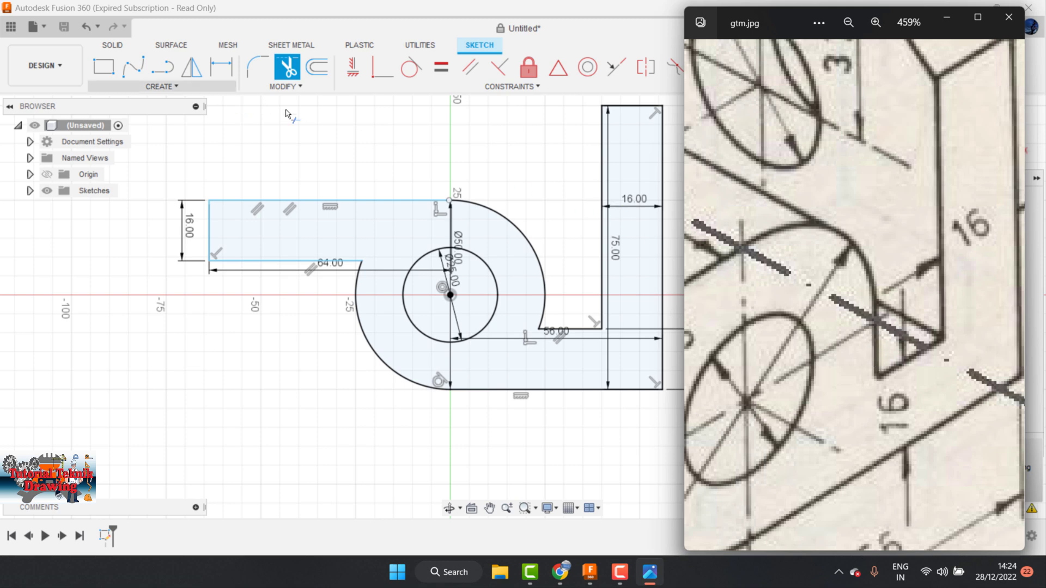
Back in the sketch, begin a curve from the big arc's end, then cancel it
left_click(339, 133)
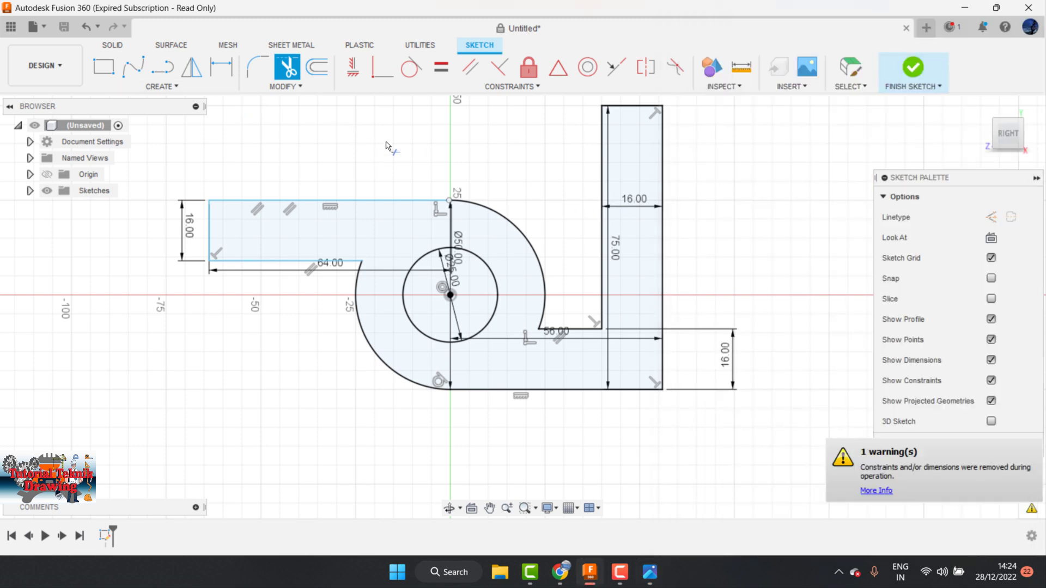
key("o")
left_click(545, 295)
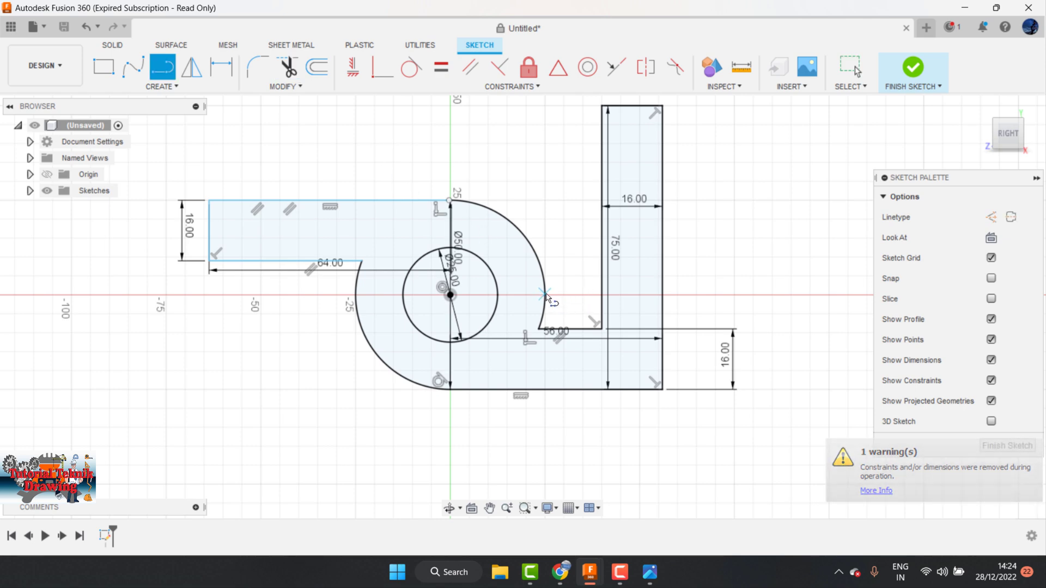
left_click(624, 296)
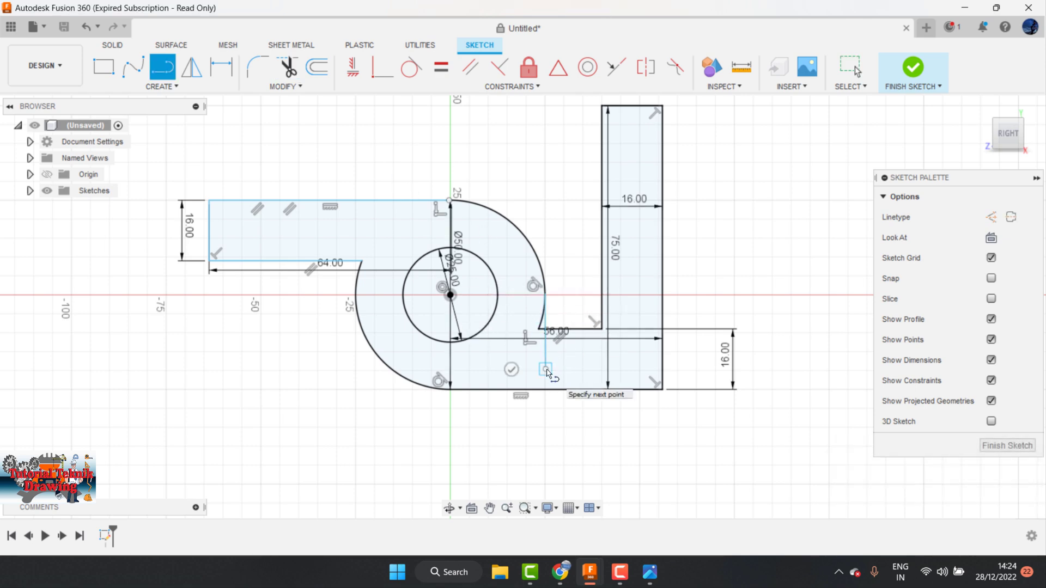
key("Escape")
scroll(524, 342, "up", 1)
scroll(526, 343, "up", 1)
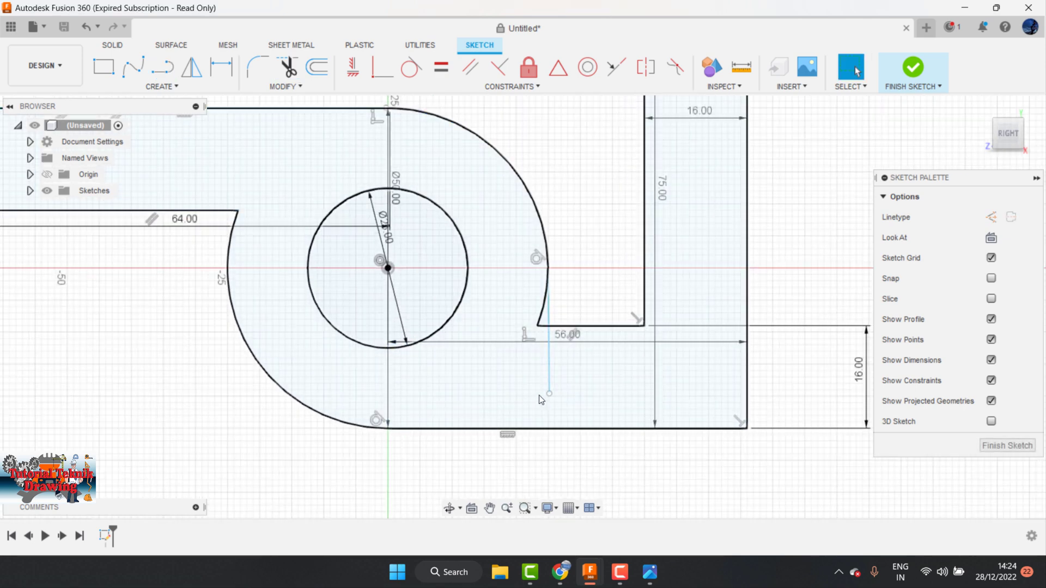
scroll(535, 270, "up", 1)
Trim away the short arc piece below the axis and the vertical stub below the ledge
left_click(287, 67)
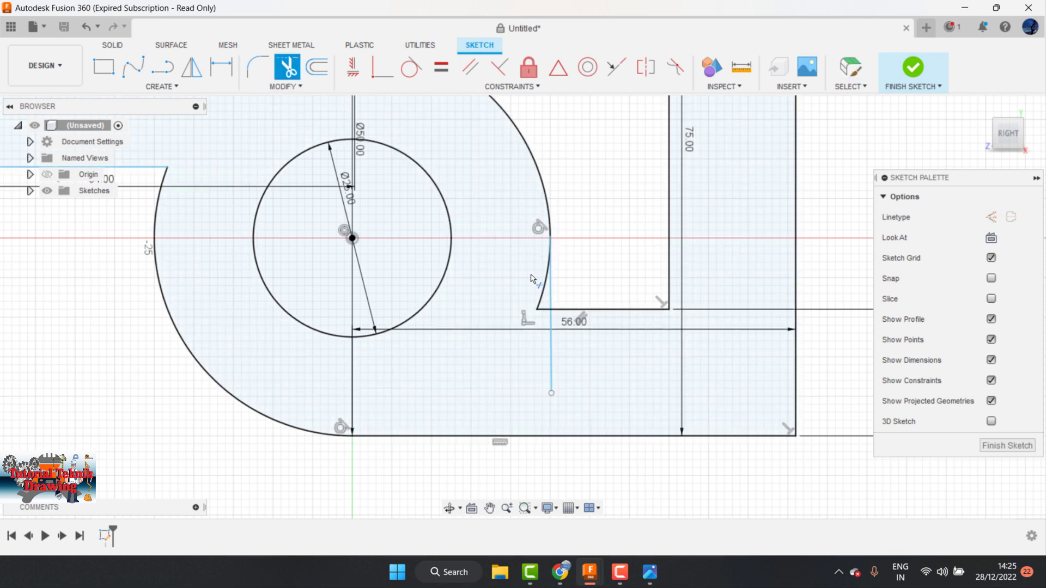
left_click(546, 275)
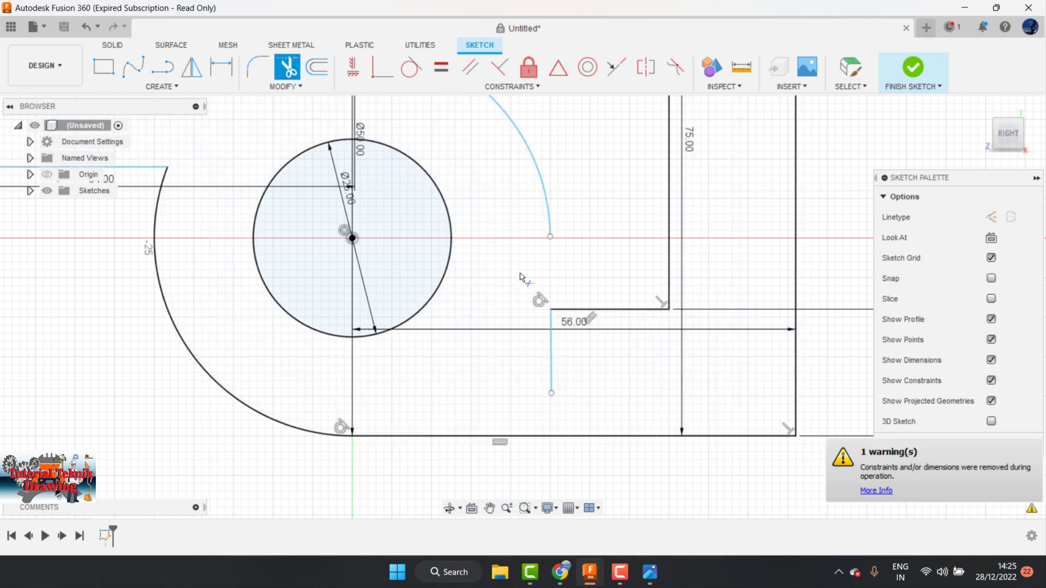
key("Escape")
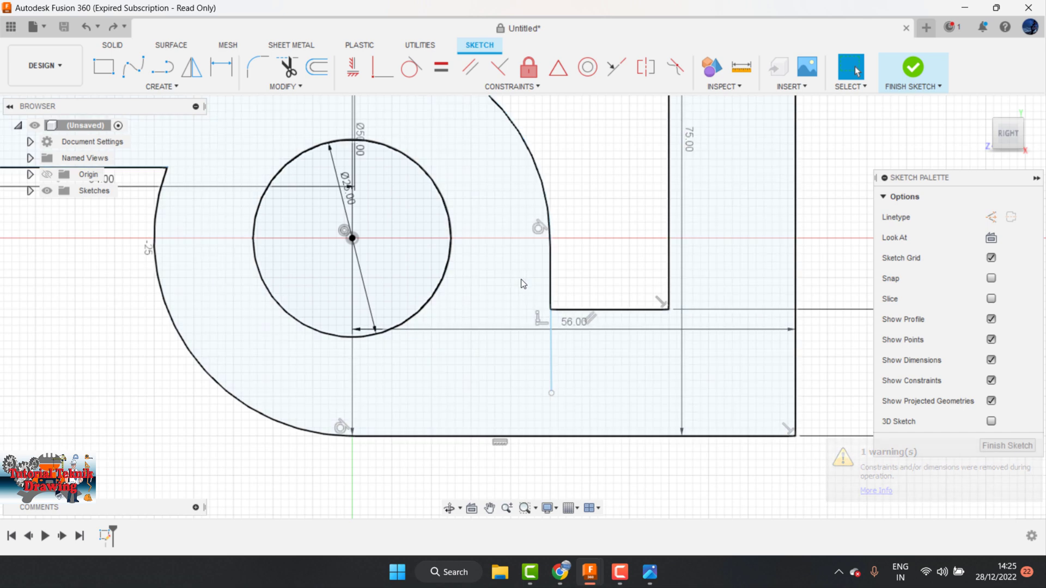
left_click(288, 68)
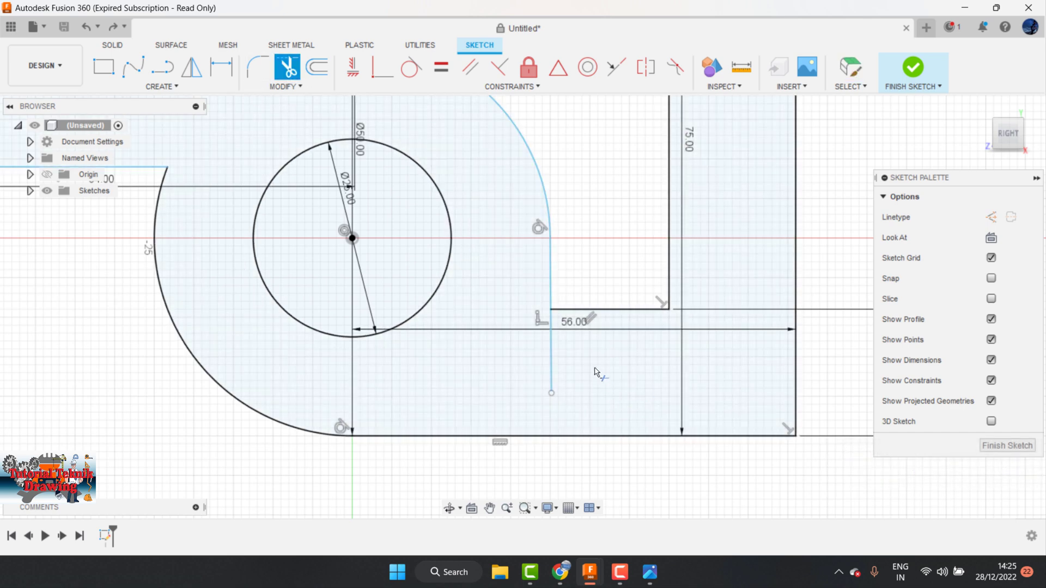
left_click(549, 354)
scroll(598, 349, "down", 2)
scroll(610, 370, "down", 3)
scroll(625, 398, "down", 1)
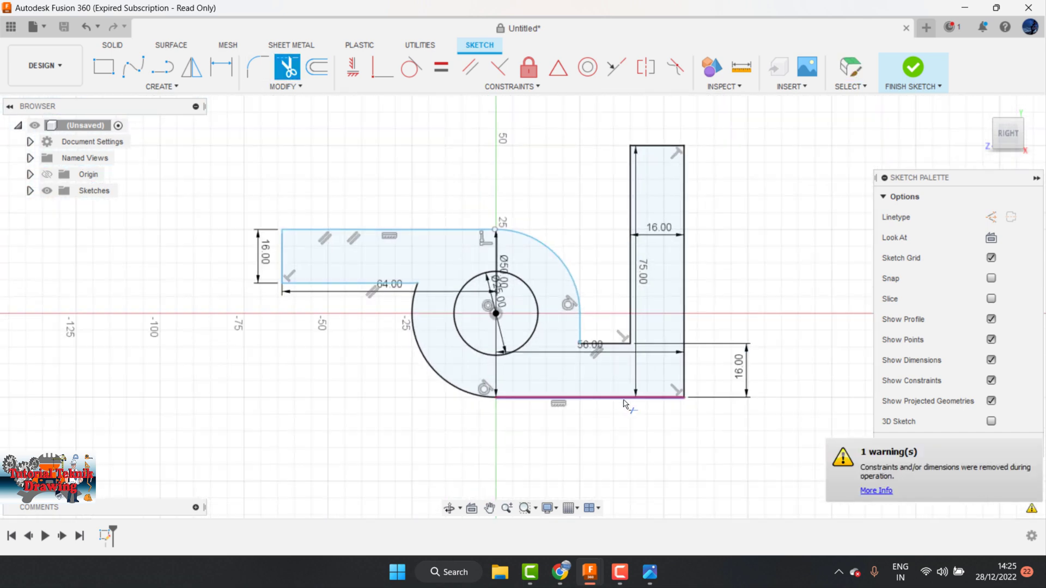
scroll(623, 404, "down", 1)
Recheck the reference drawing, then bring the Fusion design back to the front
left_click(650, 572)
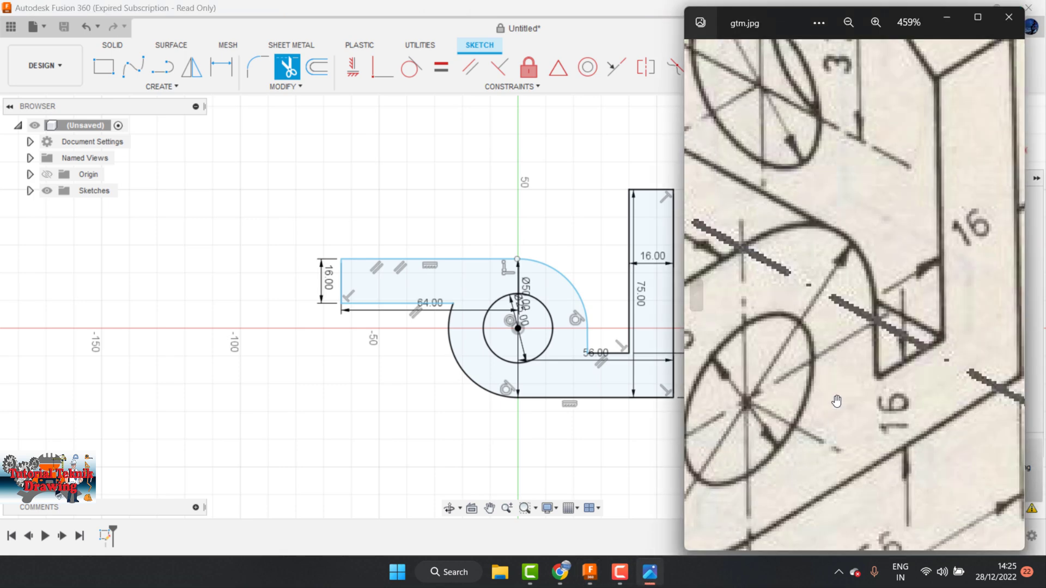
scroll(845, 368, "down", 2)
scroll(841, 373, "down", 2)
scroll(841, 373, "down", 2)
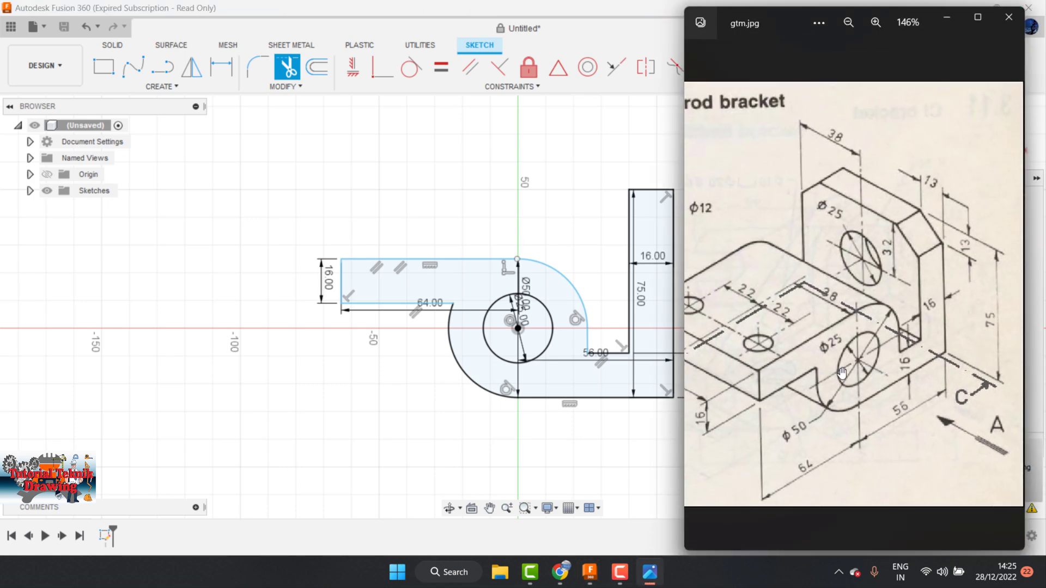
scroll(841, 363, "down", 1)
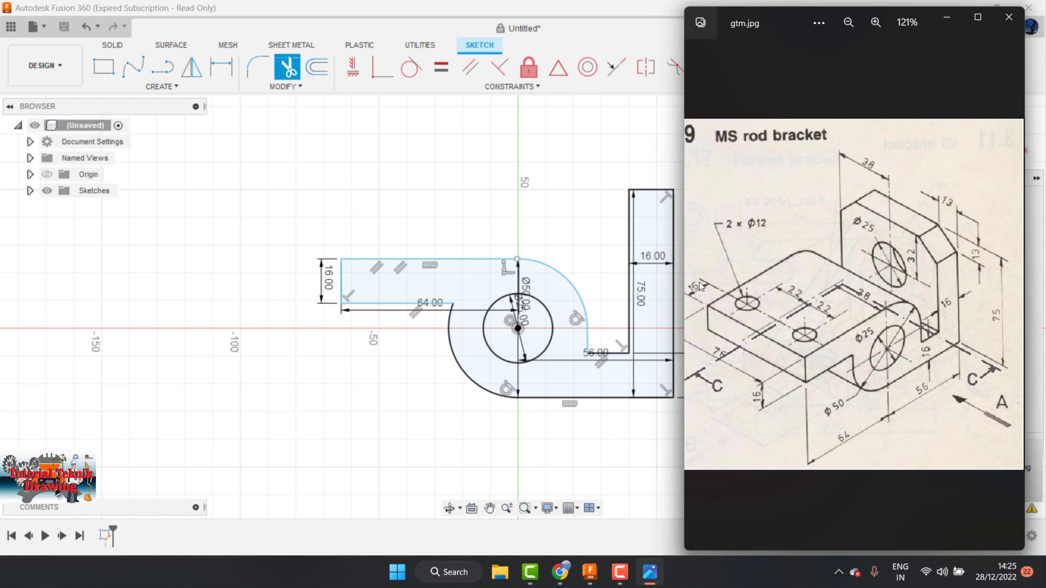
left_click(520, 209)
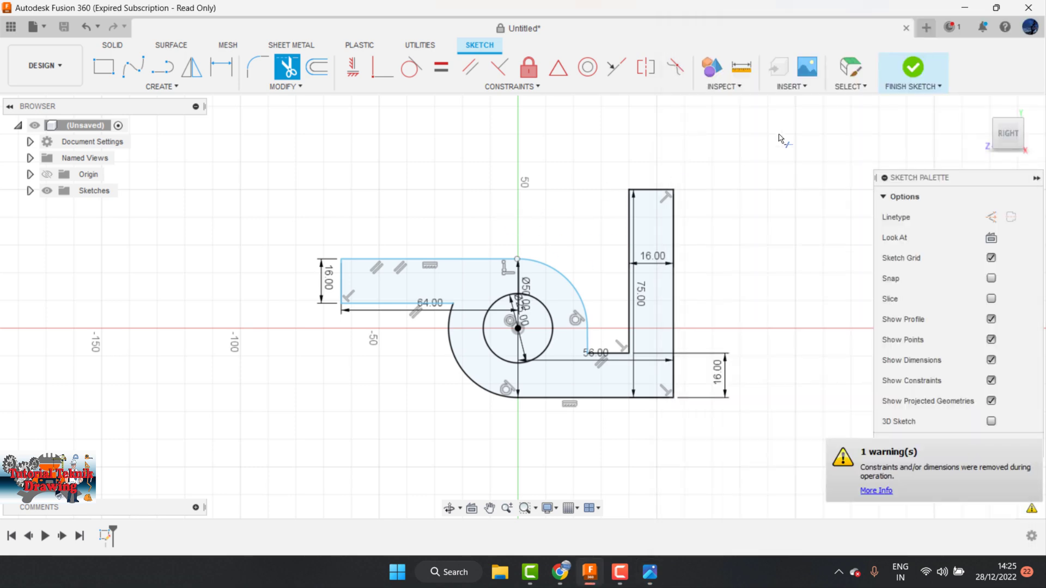
Finish the bracket sketch and select its profile for extrusion, checking the reference drawing
left_click(900, 76)
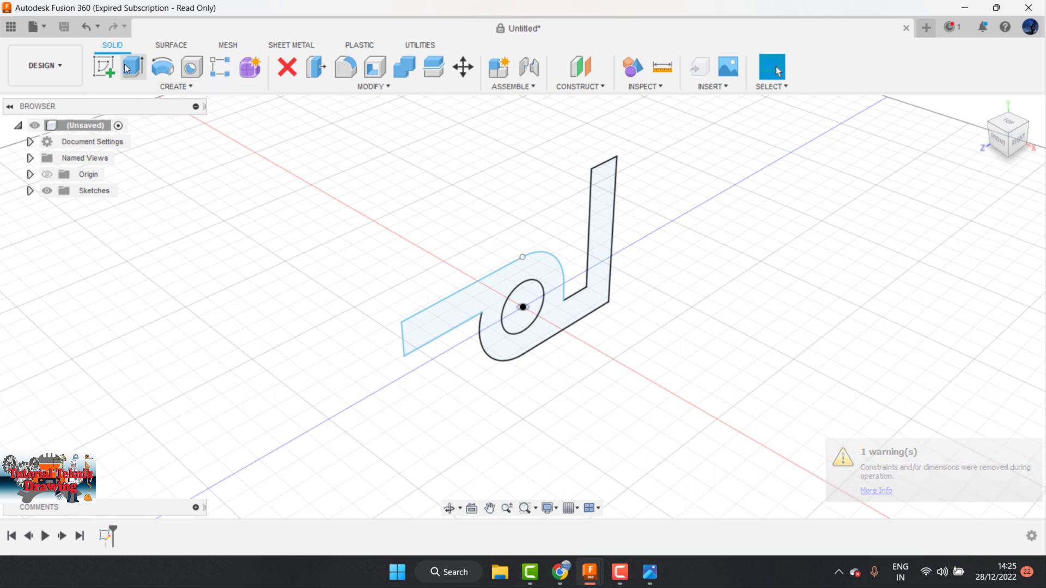
left_click(133, 66)
left_click(548, 282)
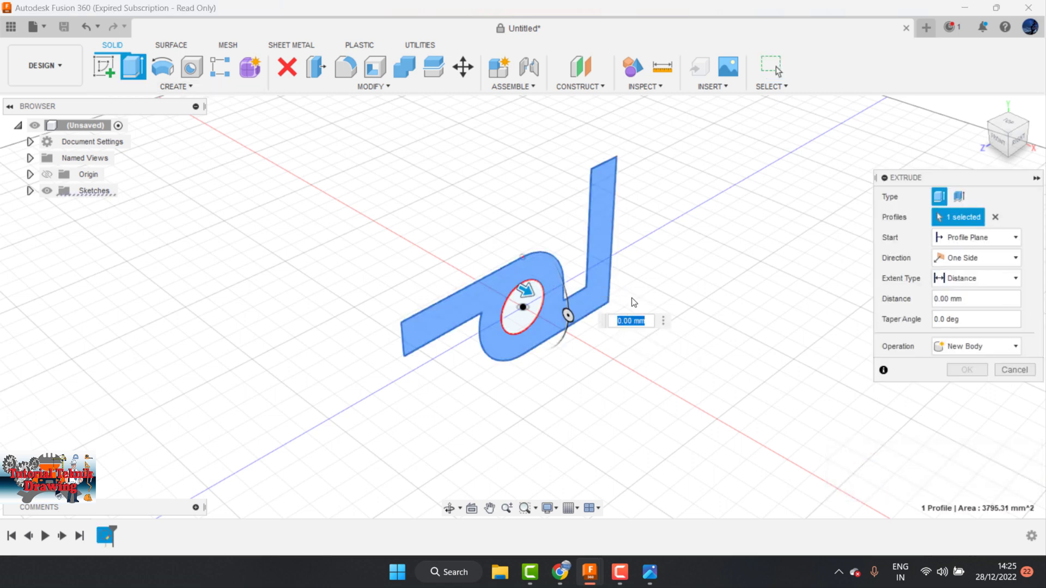
left_click(650, 572)
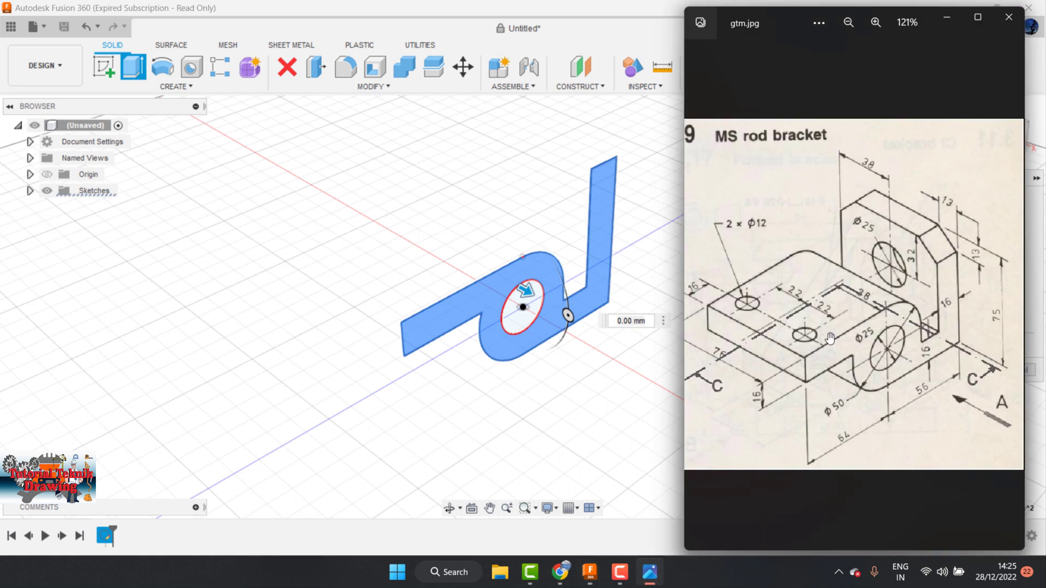
scroll(819, 381, "up", 3)
scroll(790, 375, "down", 4)
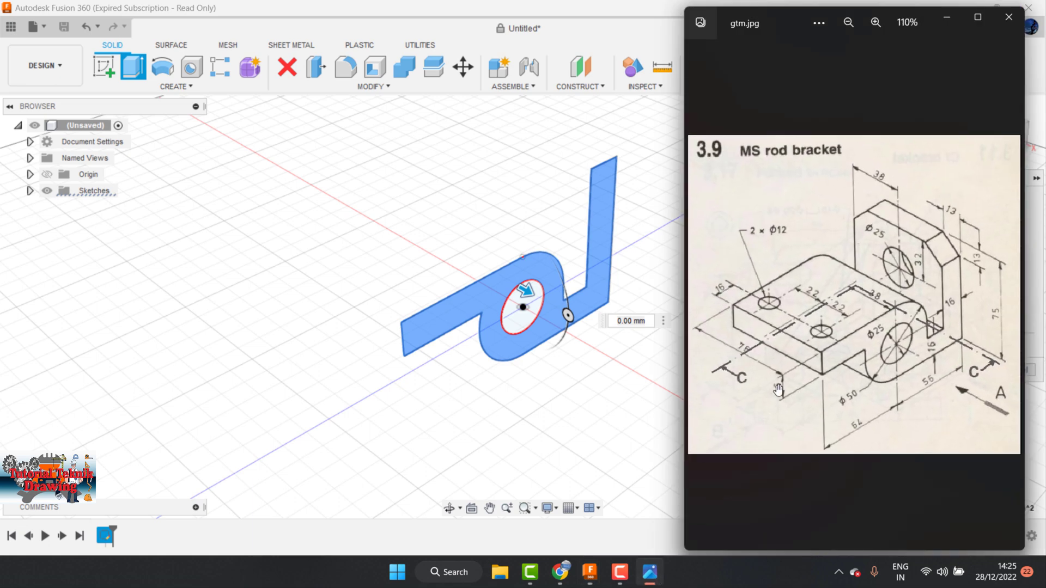
scroll(760, 376, "up", 2)
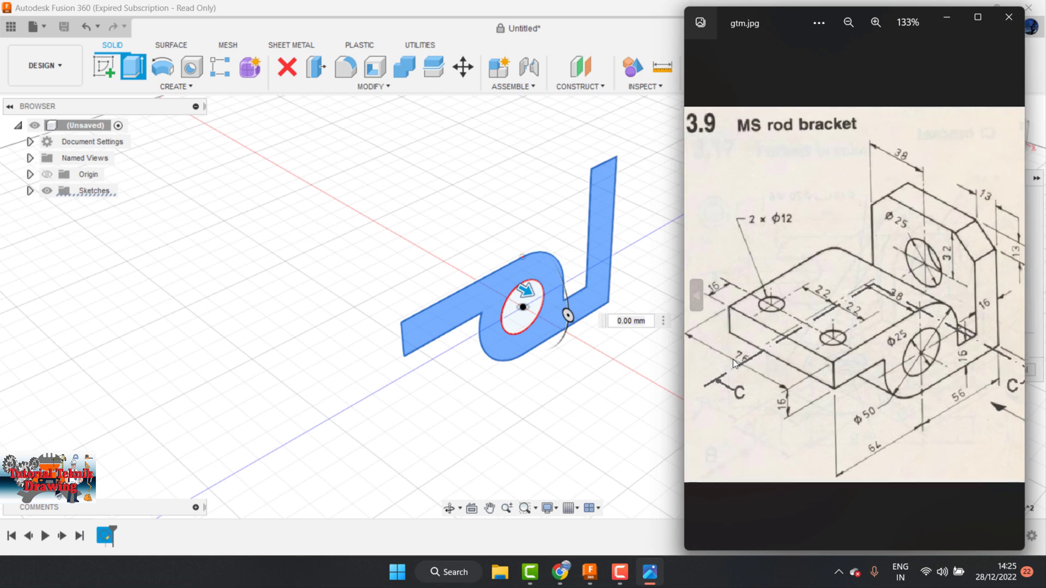
left_click(652, 274)
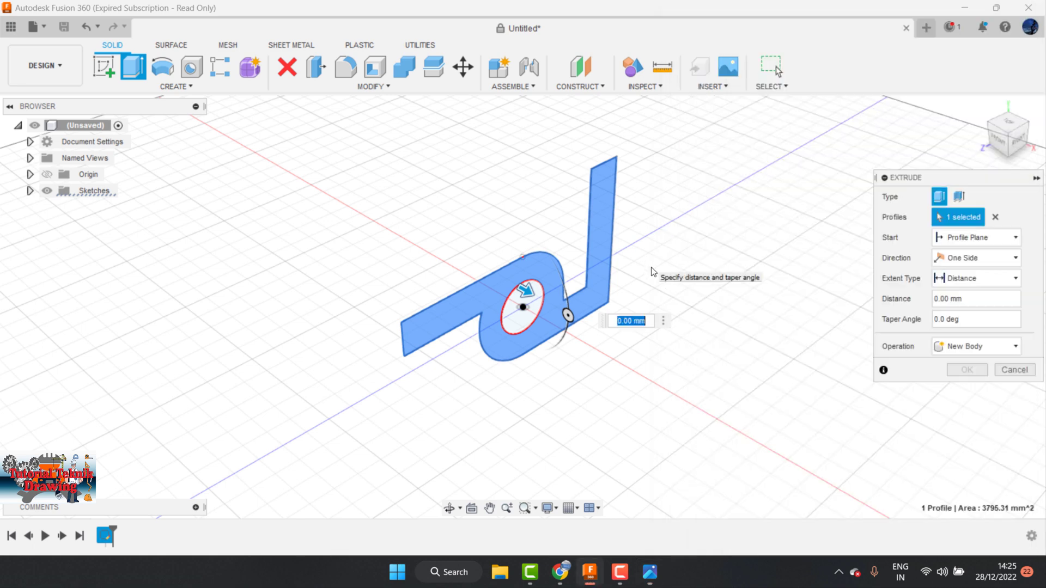
Extrude the bracket profile One Side by 76 mm into a solid body
left_click(975, 258)
left_click(973, 289)
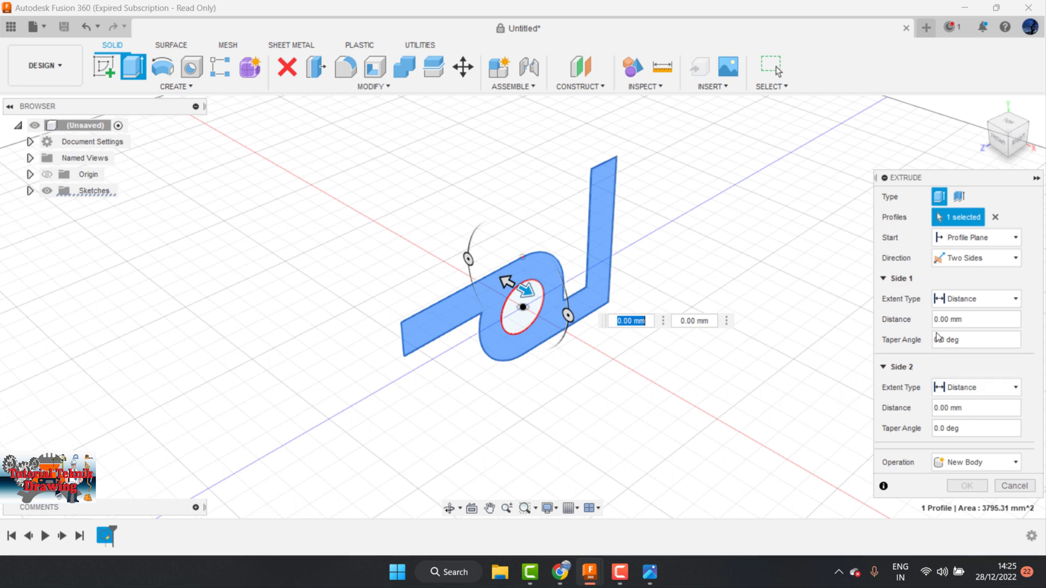
left_click(975, 258)
left_click(959, 274)
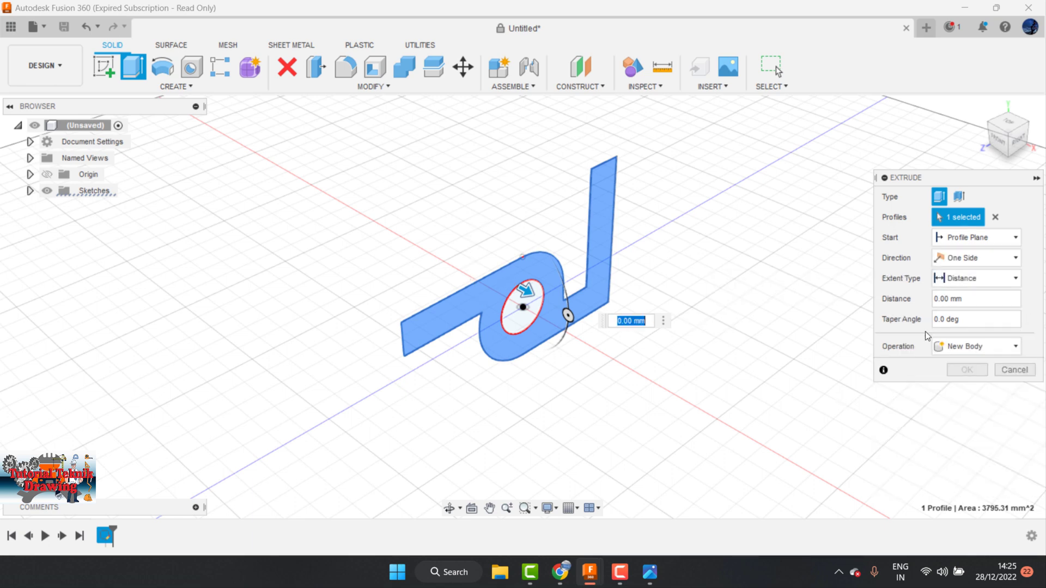
double_click(964, 299)
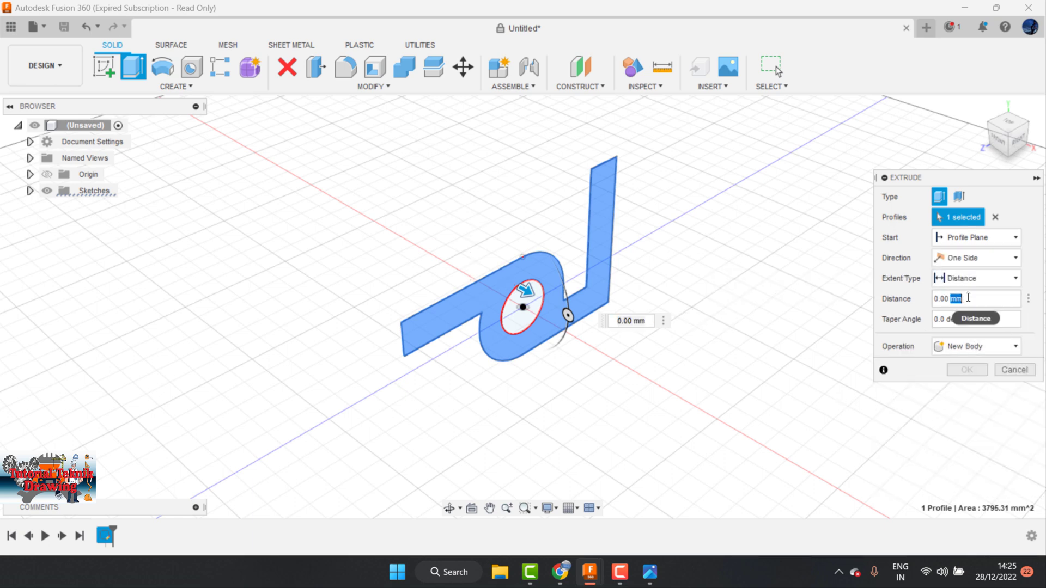
left_click_drag(972, 300, 913, 303)
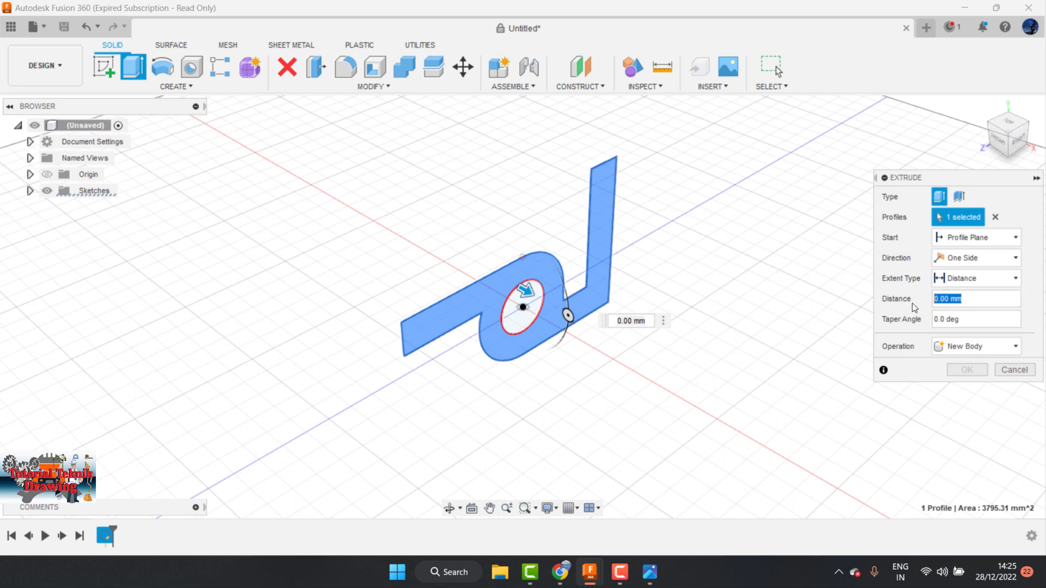
type("76")
key("Tab")
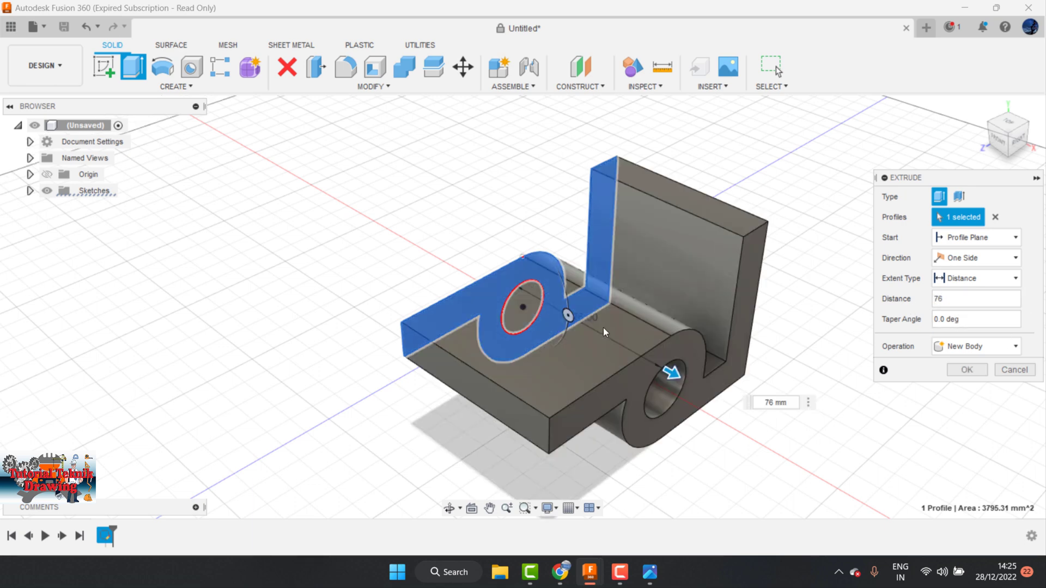
left_click(967, 371)
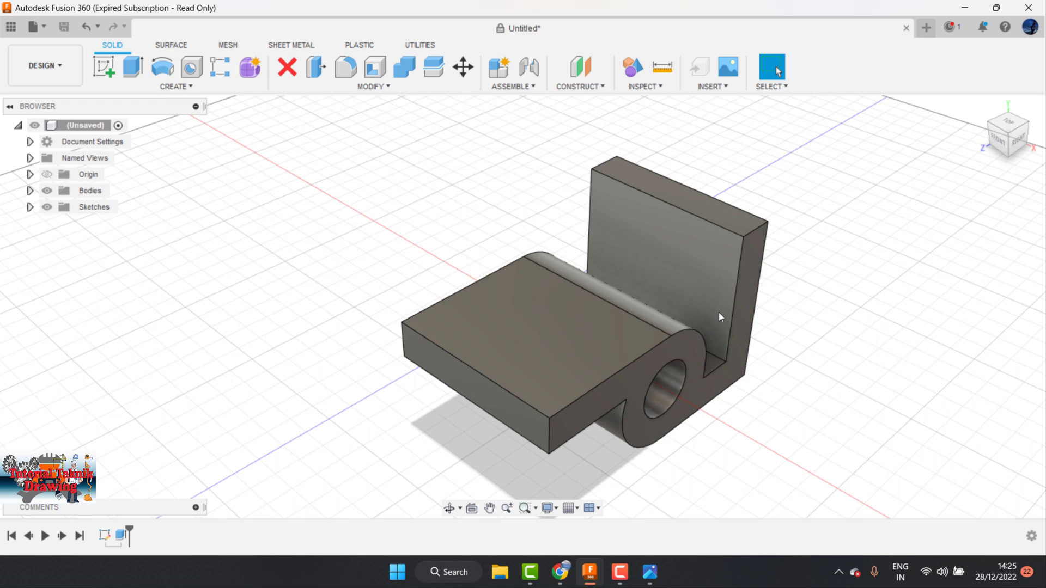
Recheck the upright's Ø25 hole and 13 mm chamfers on the reference drawing
left_click(649, 572)
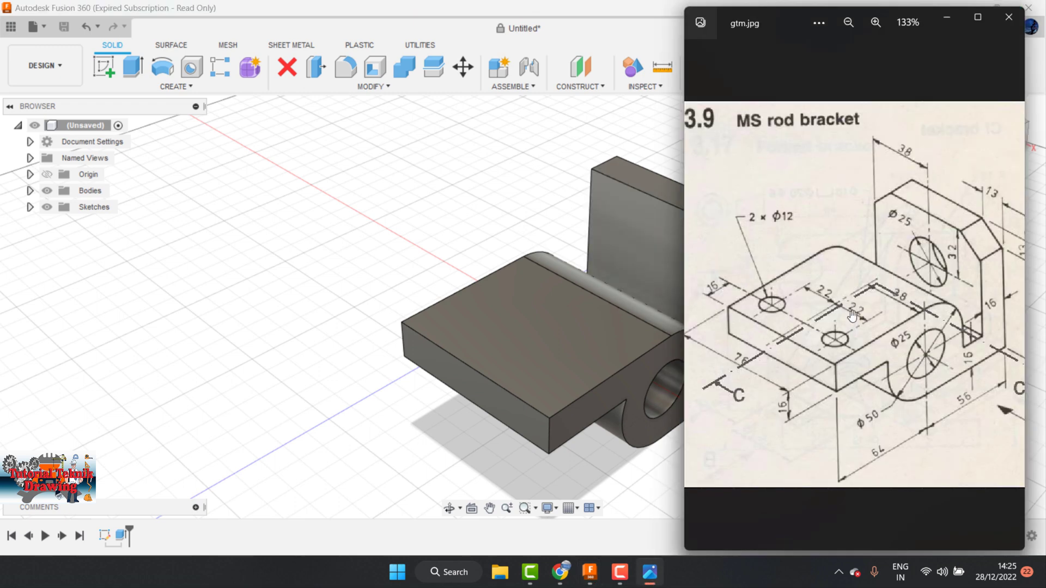
scroll(950, 247, "up", 2)
scroll(926, 242, "up", 1)
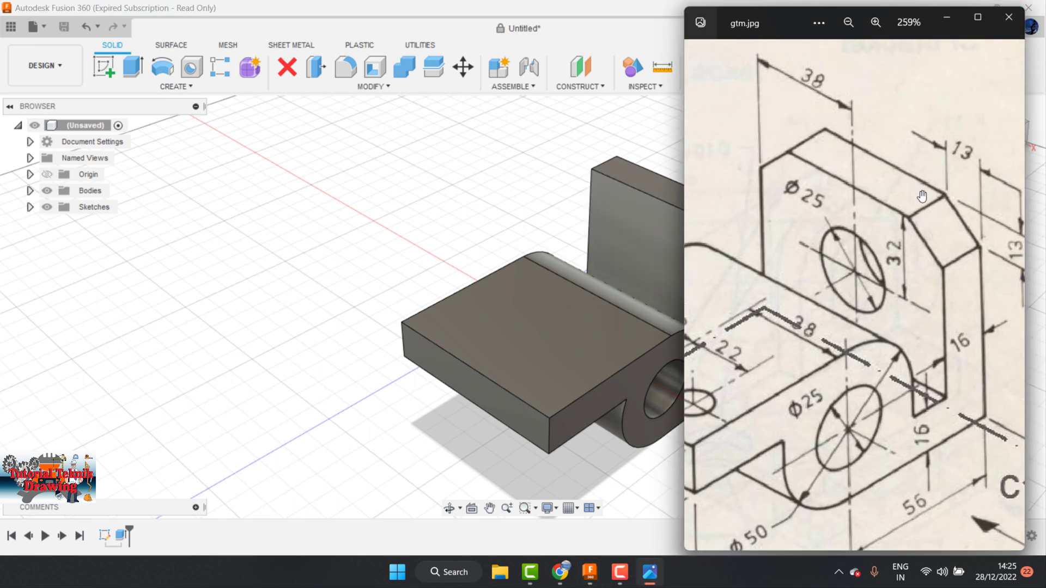
scroll(899, 237, "up", 1)
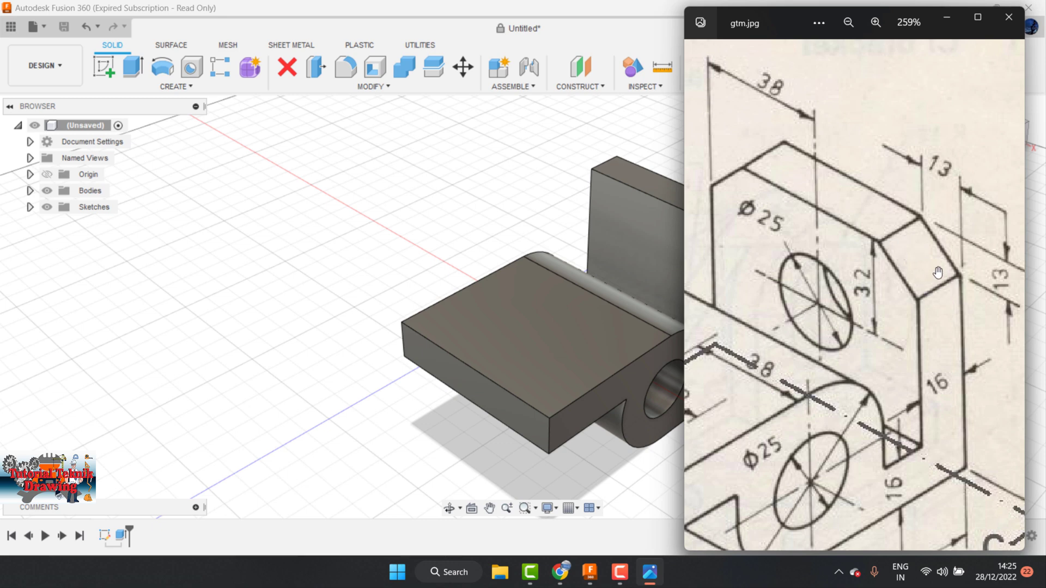
left_click(471, 189)
Orbit the bracket so the back of the upright plate faces the viewer
left_click(449, 508)
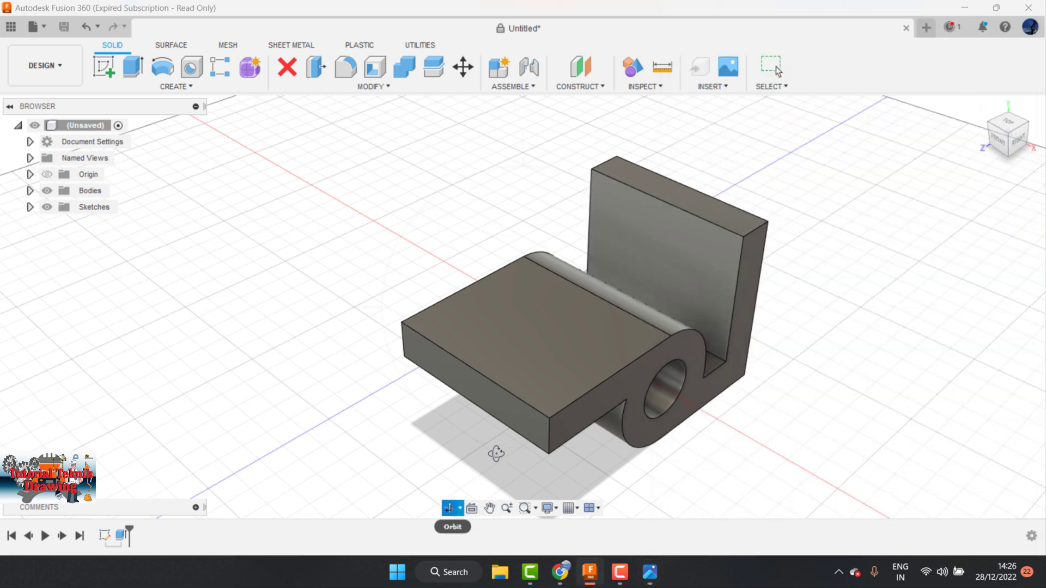
mouse_move(668, 299)
left_mouse_down()
mouse_move(544, 298)
mouse_move(647, 222)
left_mouse_up()
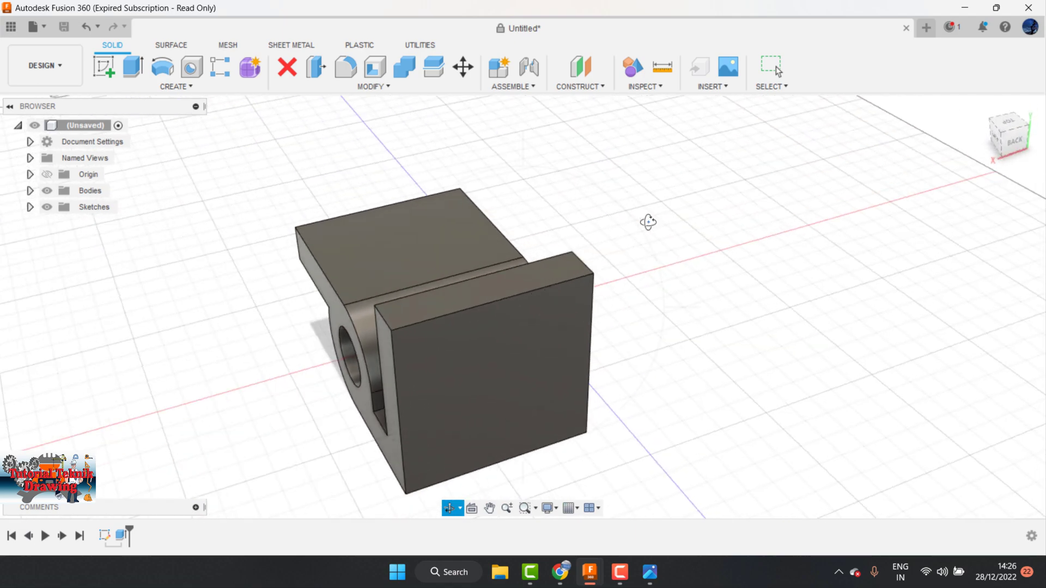
key("Escape")
right_click(697, 224)
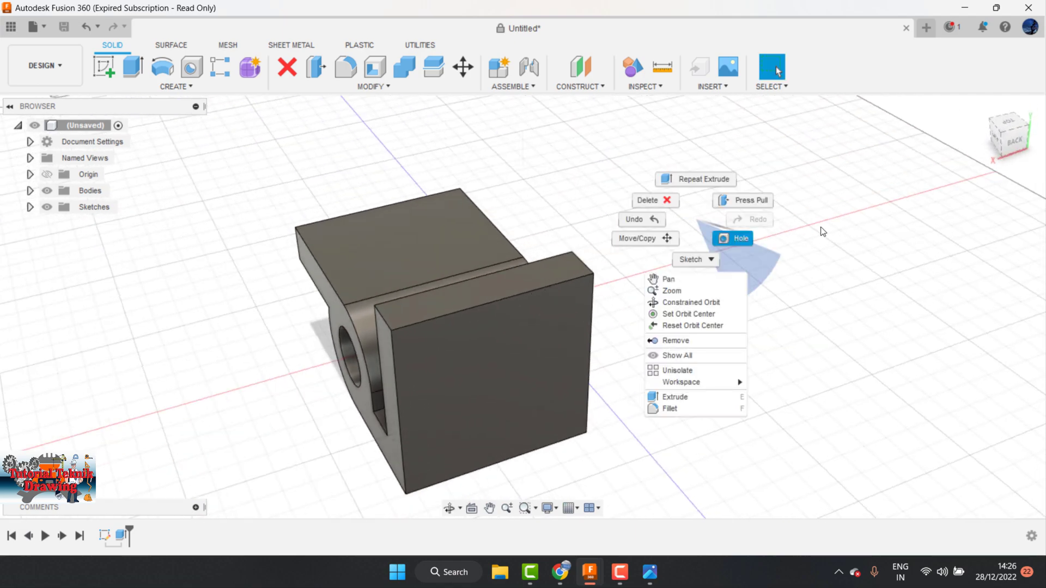
Create a sketch on the upright plate's outer face, checking the drawing for the hole
left_click(837, 247)
left_click(512, 329)
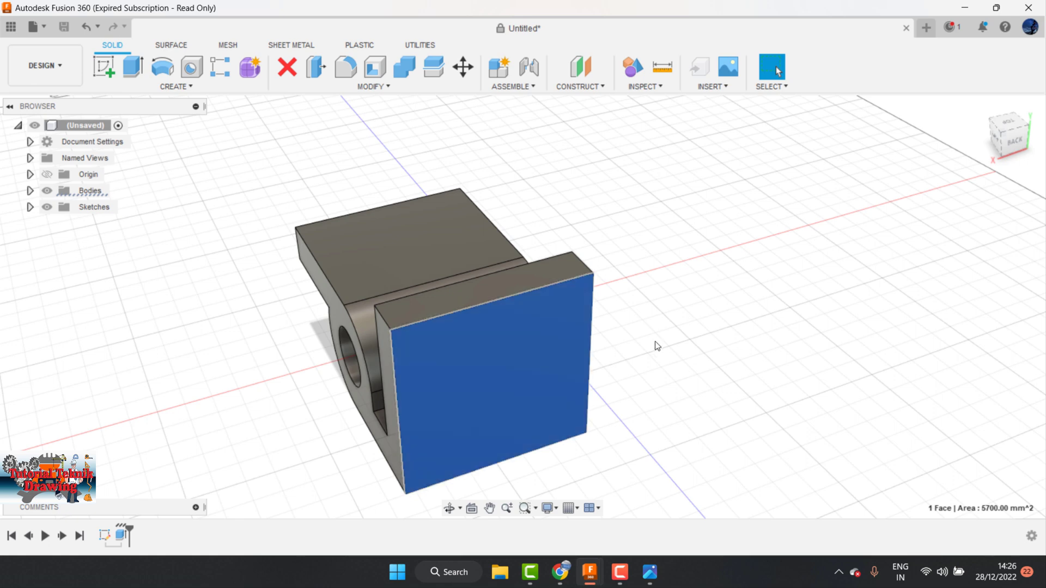
left_click(106, 73)
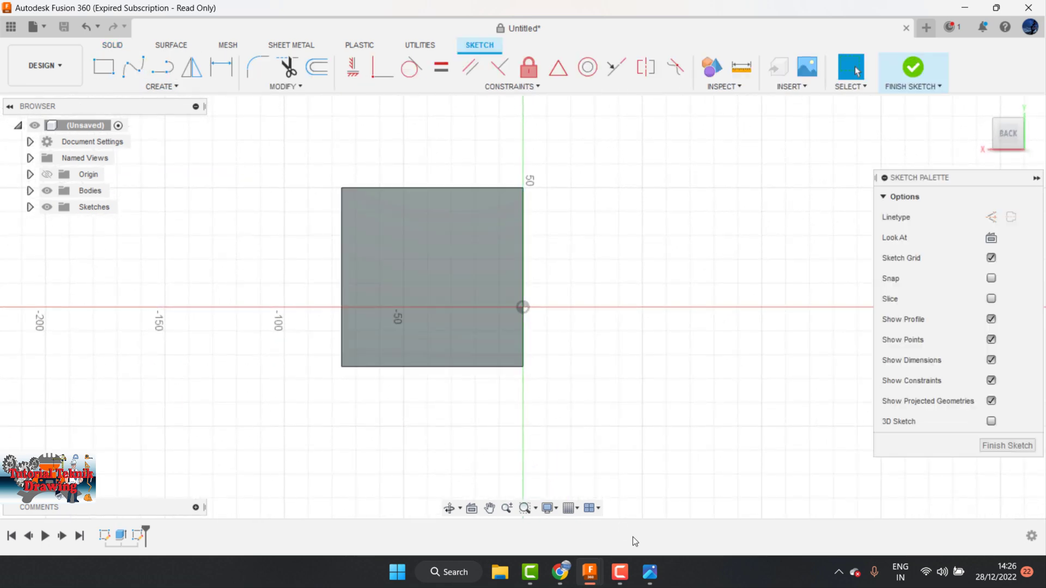
left_click(649, 581)
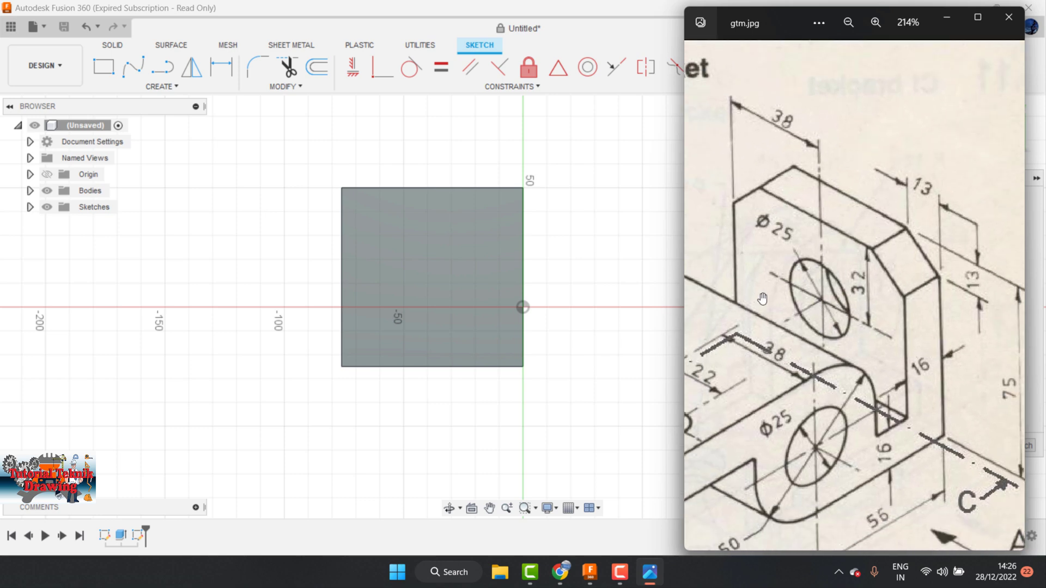
scroll(815, 296, "up", 1)
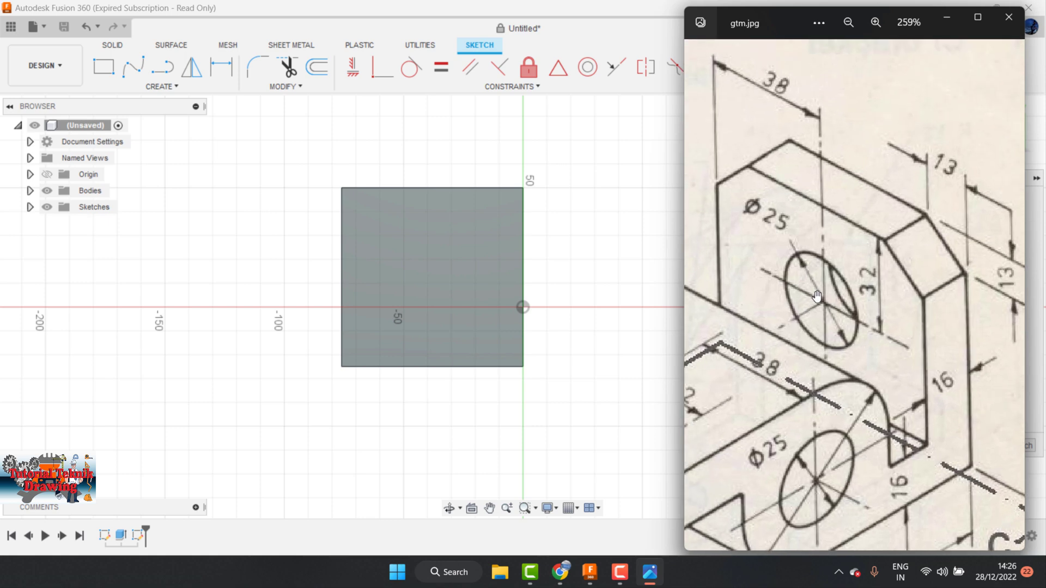
left_click(551, 170)
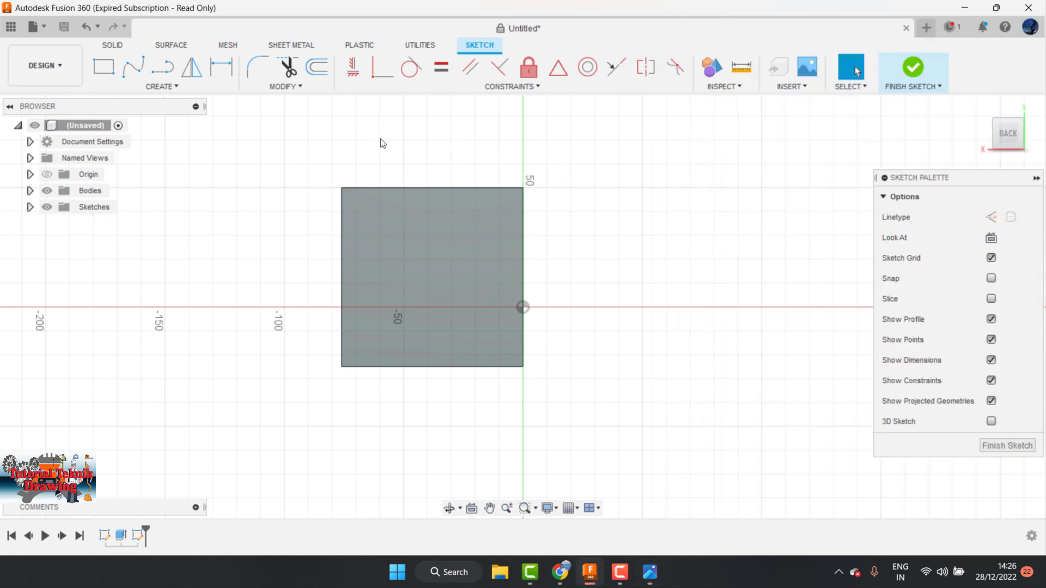
Draw a Ø25 mm circle on the plate face, then check its position on the drawing
key("c")
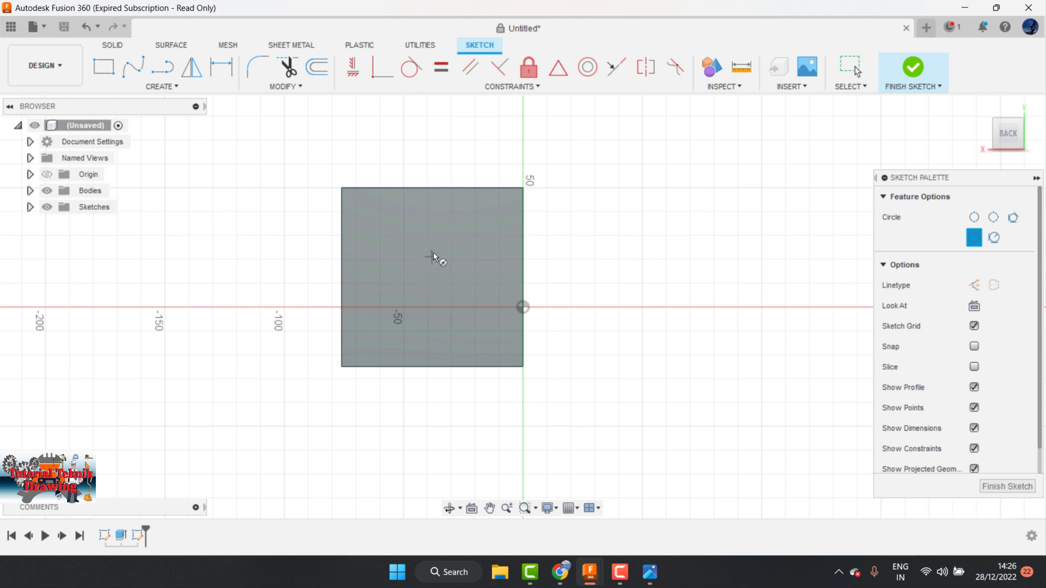
left_click(433, 253)
type("2")
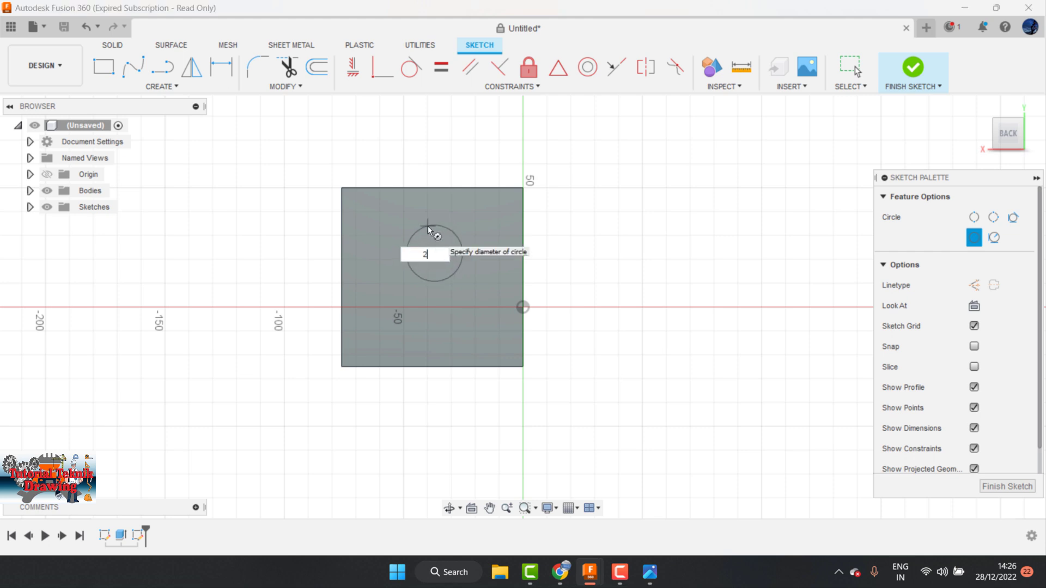
type("5")
key("Return")
key("Escape")
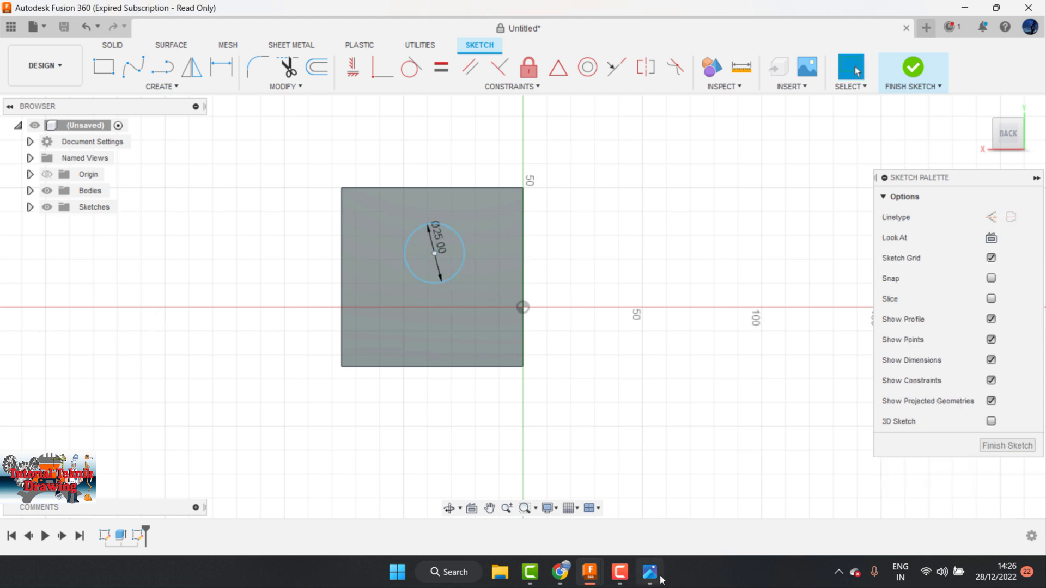
left_click(660, 577)
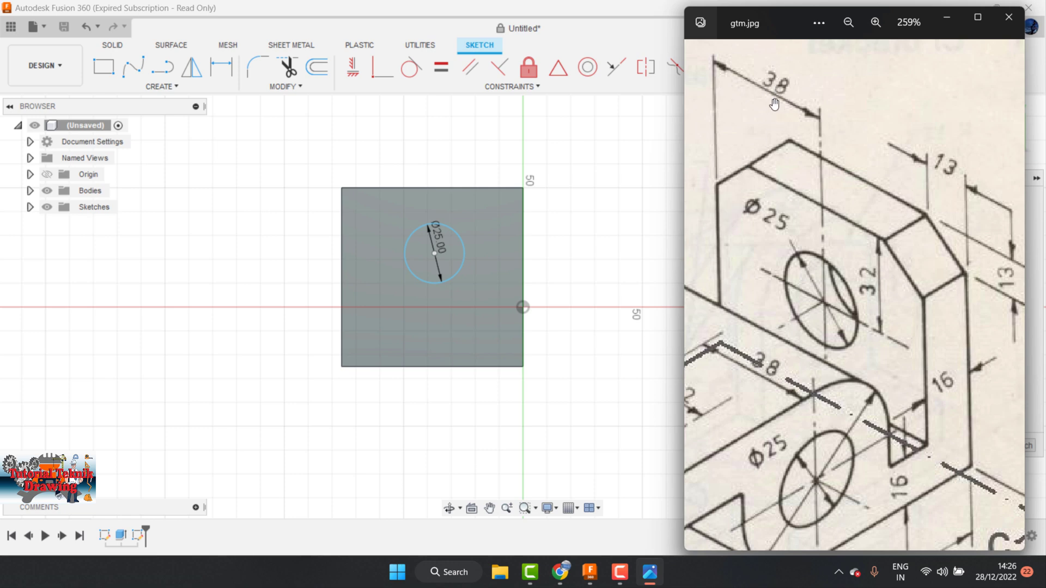
left_click(607, 133)
Dimension the circle centre 38 mm from the plate's left edge
left_click(212, 74)
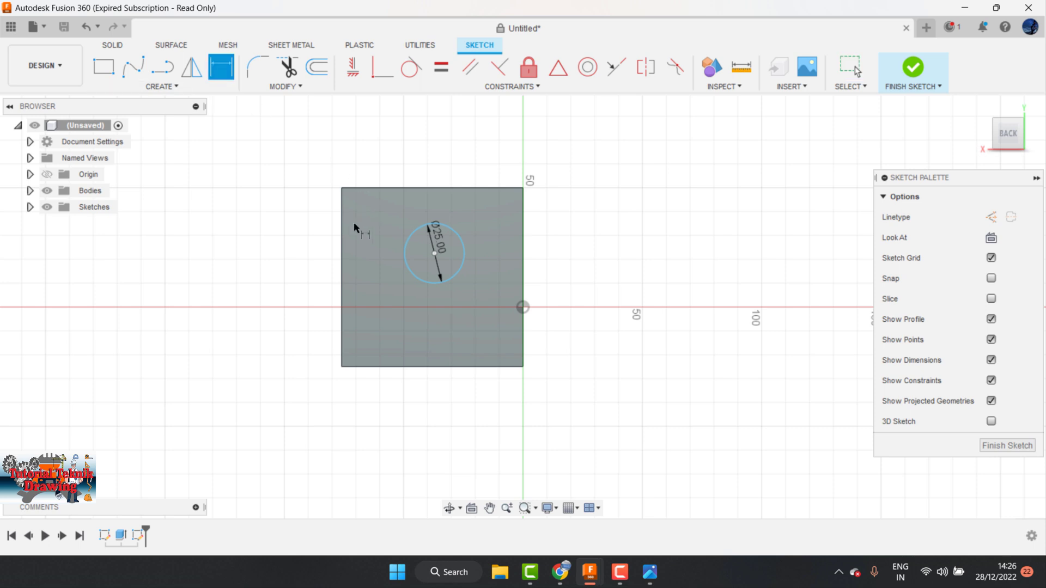
left_click(342, 252)
left_click(434, 253)
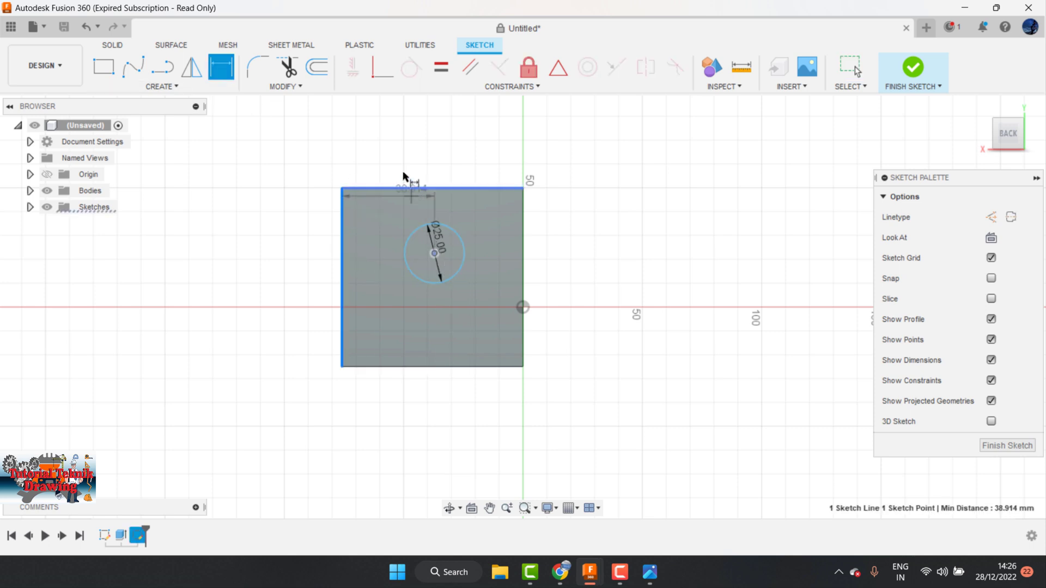
left_click(402, 166)
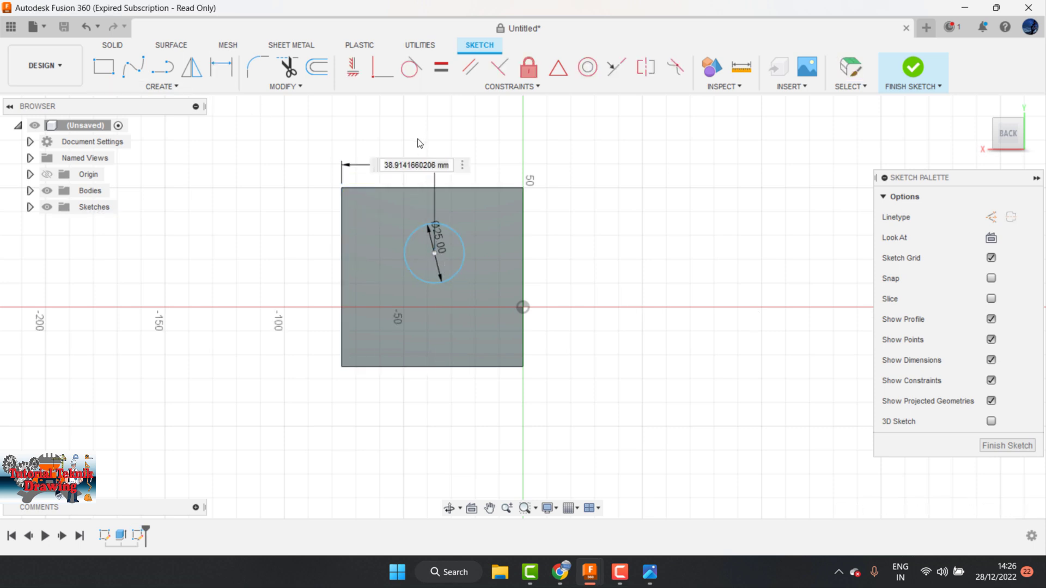
key("Return")
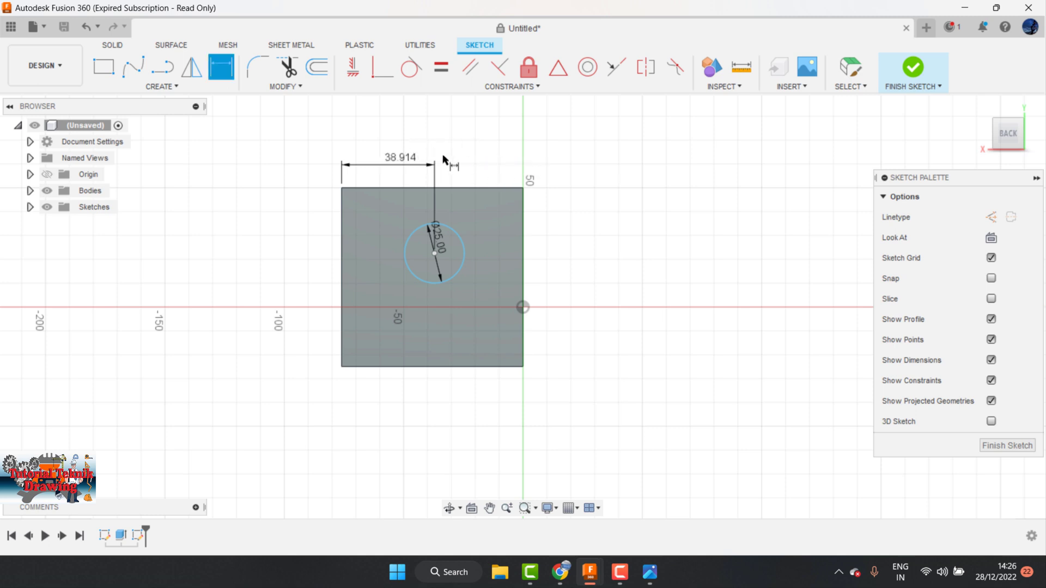
double_click(405, 157)
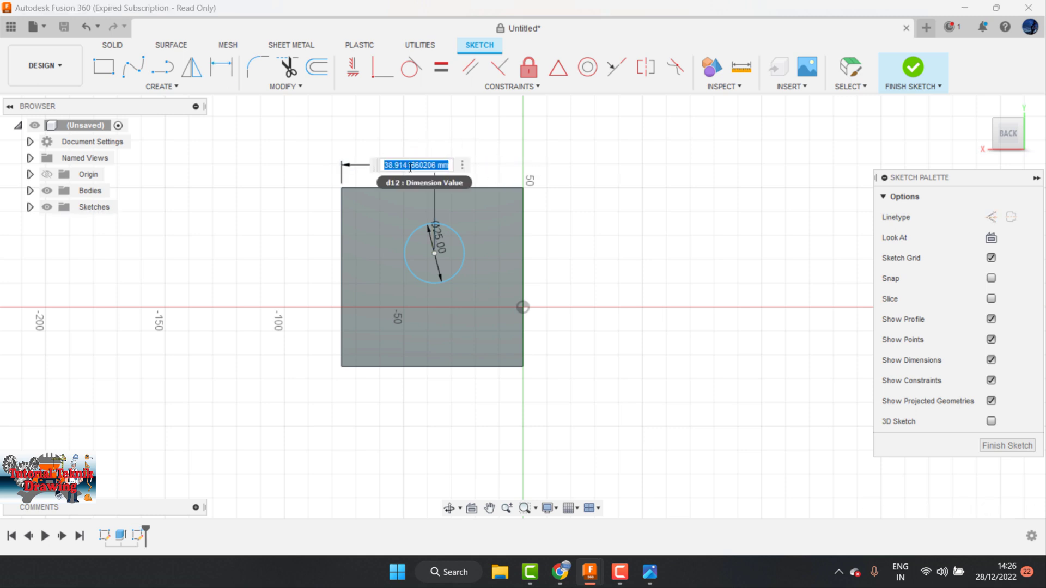
type("35")
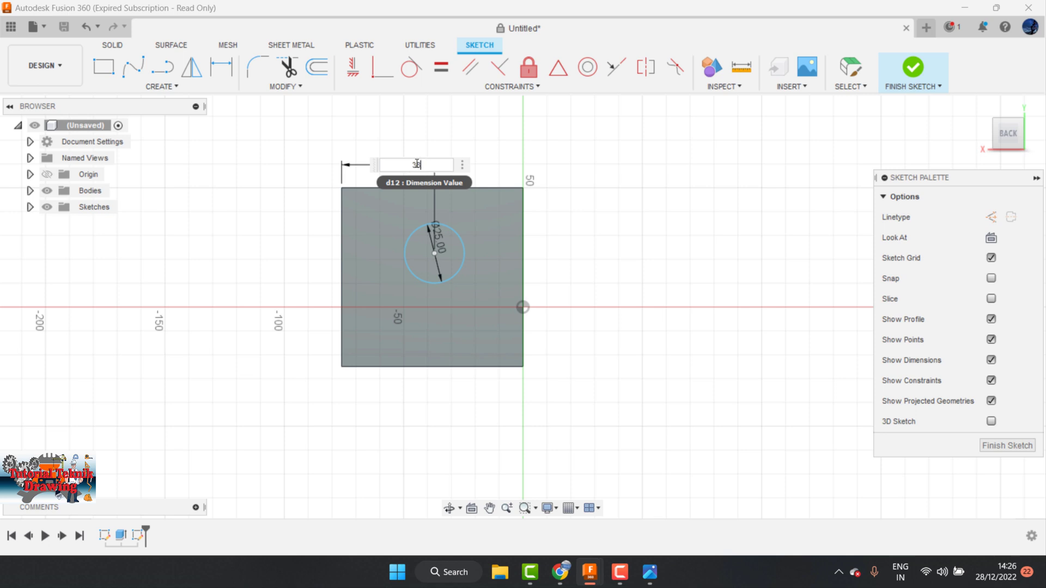
key("Return")
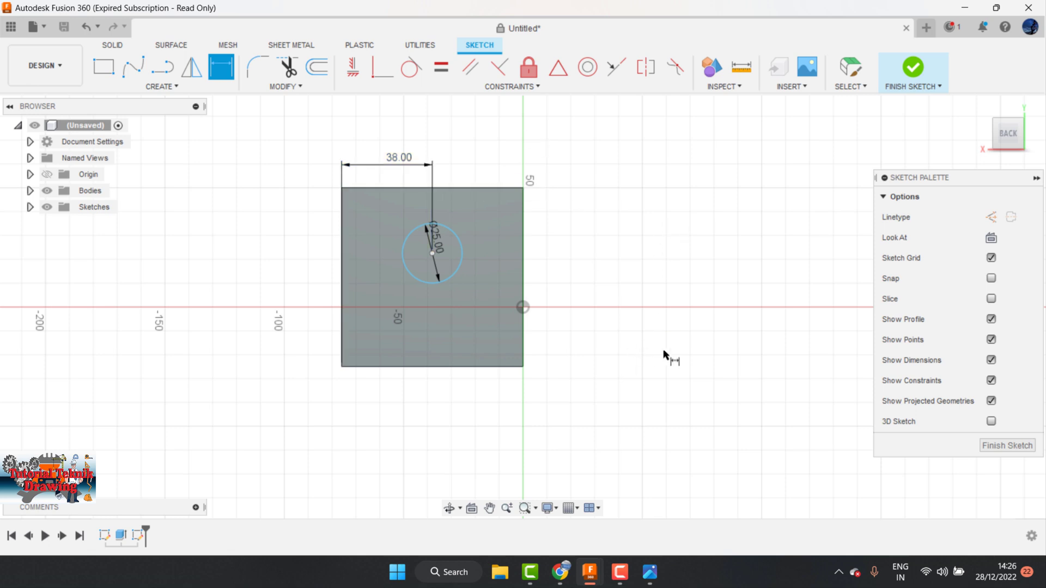
Dimension the circle centre 32 mm below the top edge, checking the reference drawing
left_click(650, 572)
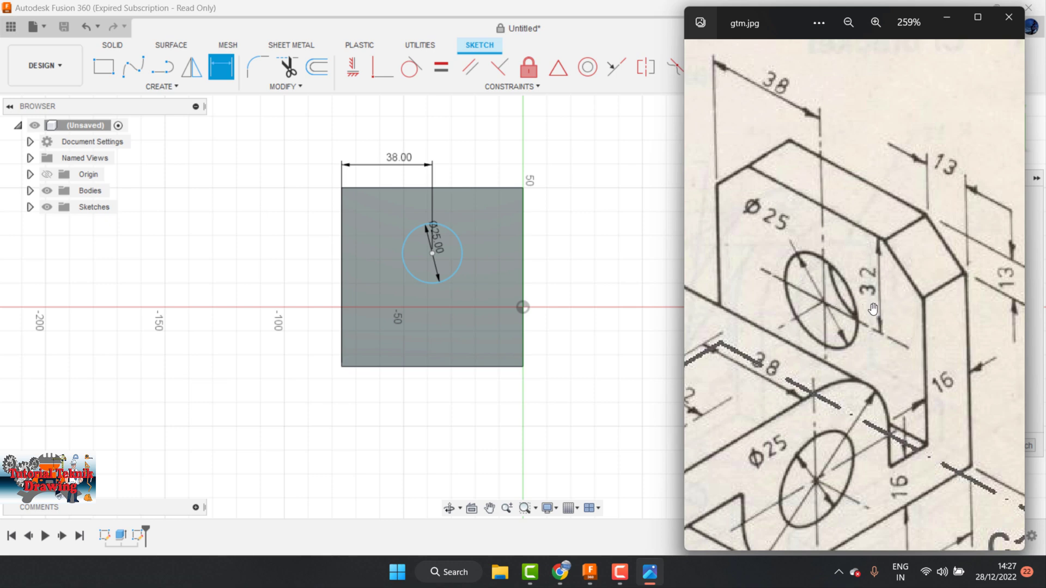
left_click(946, 24)
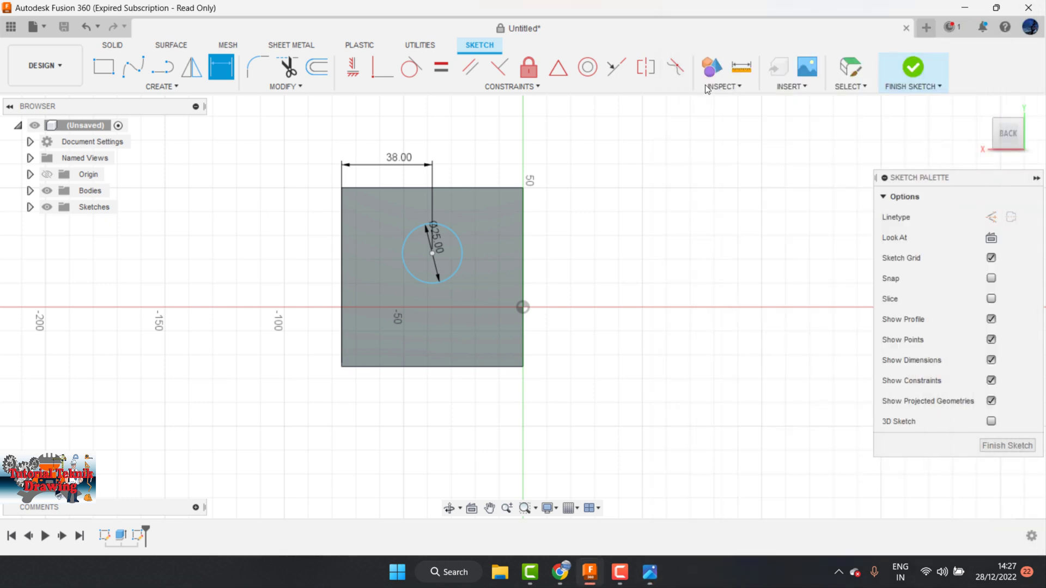
key("Escape")
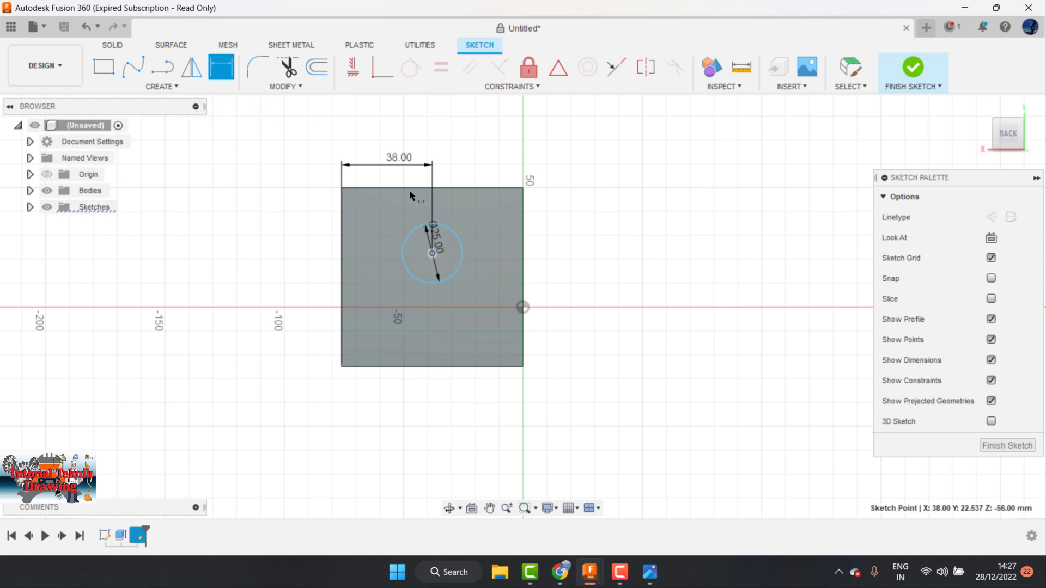
left_click(409, 188)
left_click(432, 253)
left_click(332, 213)
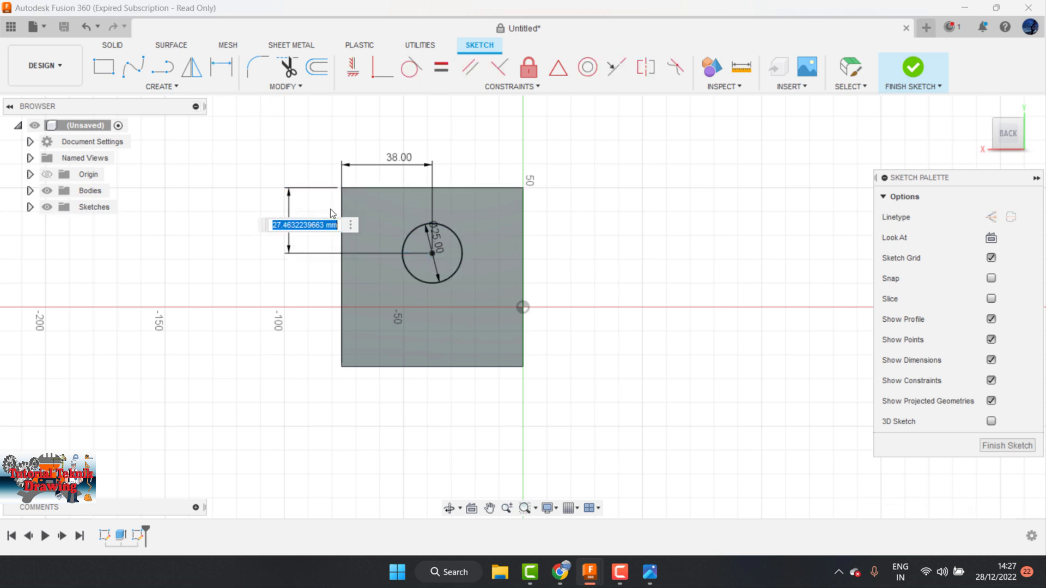
type("32")
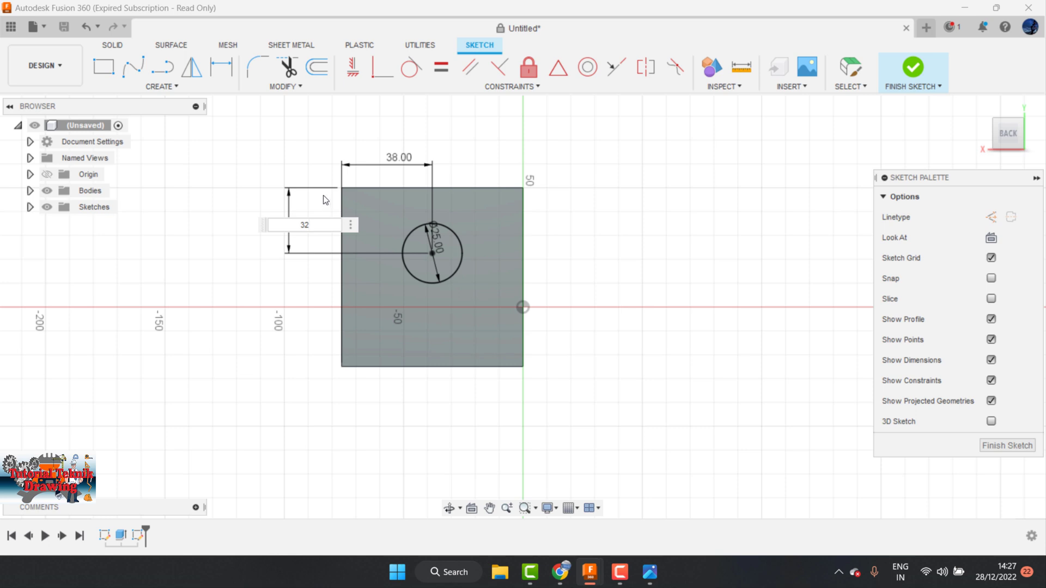
key("Return")
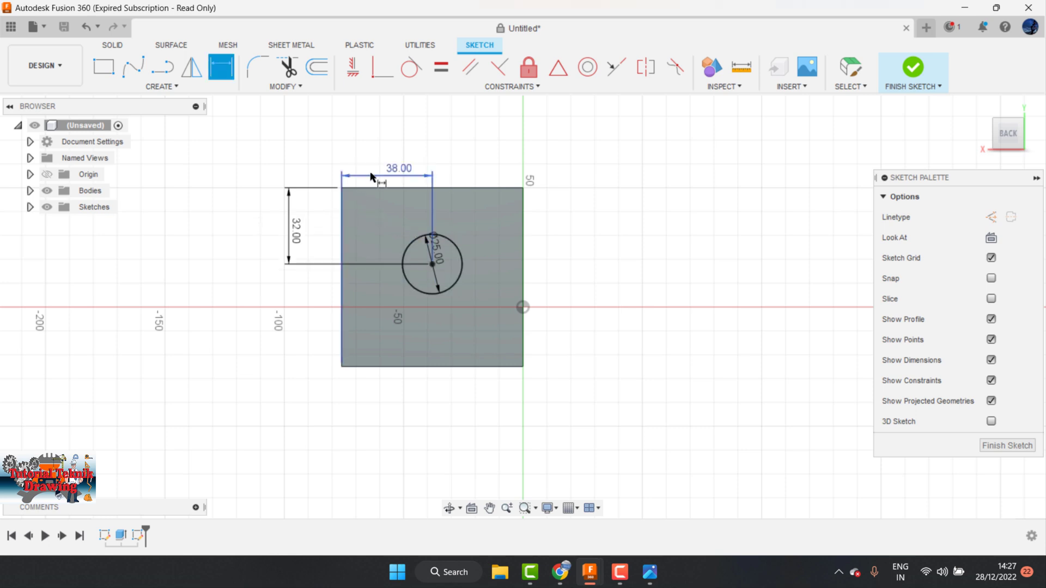
left_click(650, 572)
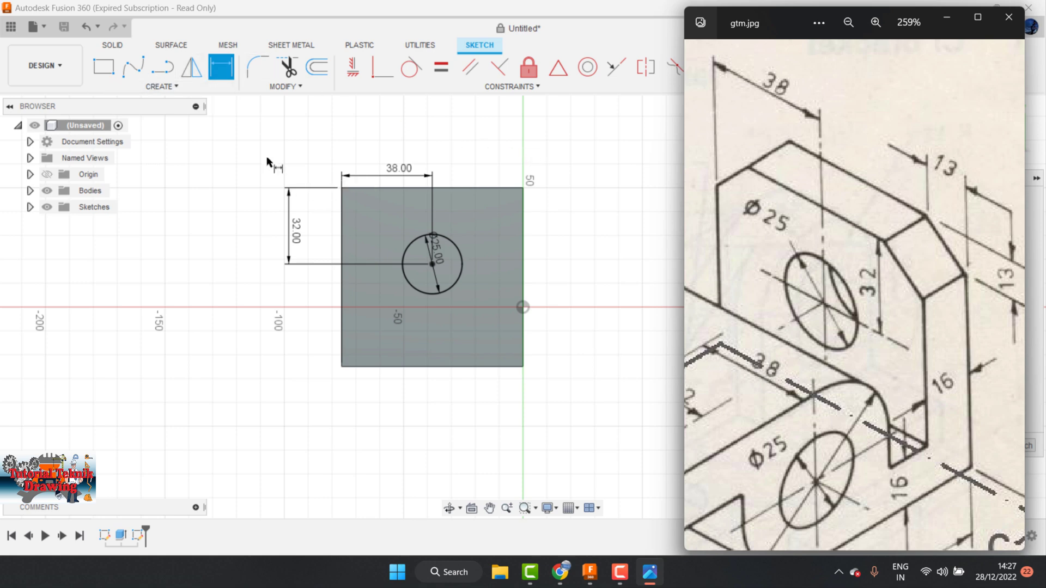
Draw a 13 mm line down the left edge from the plate's top-left corner
key("Escape")
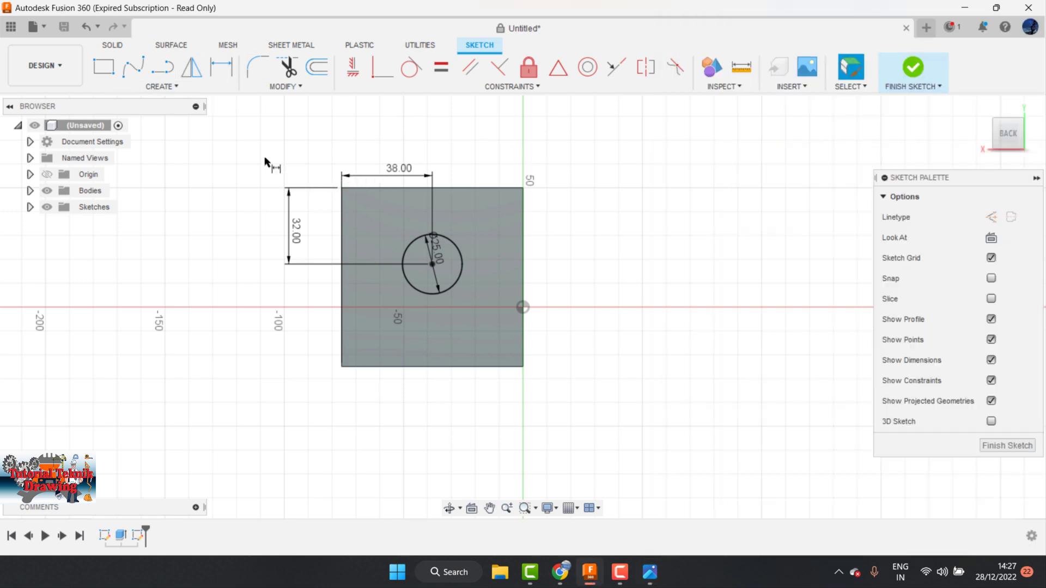
key("a")
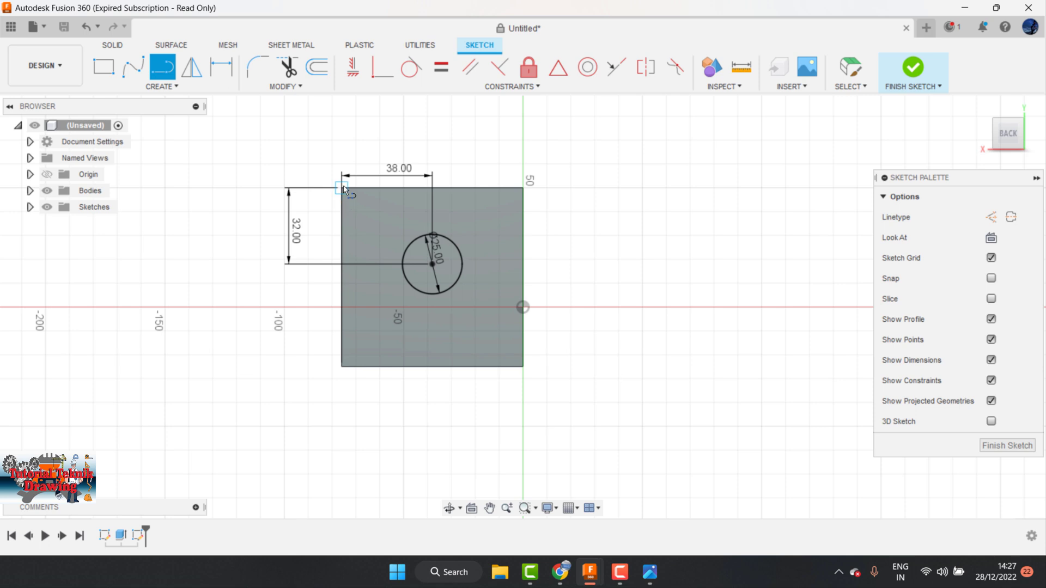
left_click(343, 188)
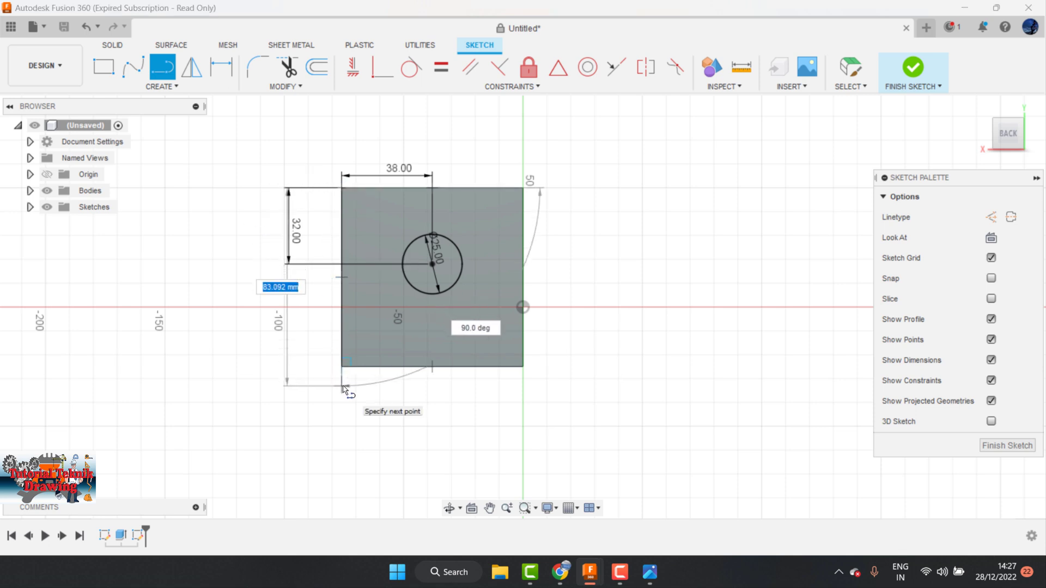
type("3")
key("Return")
key("Escape")
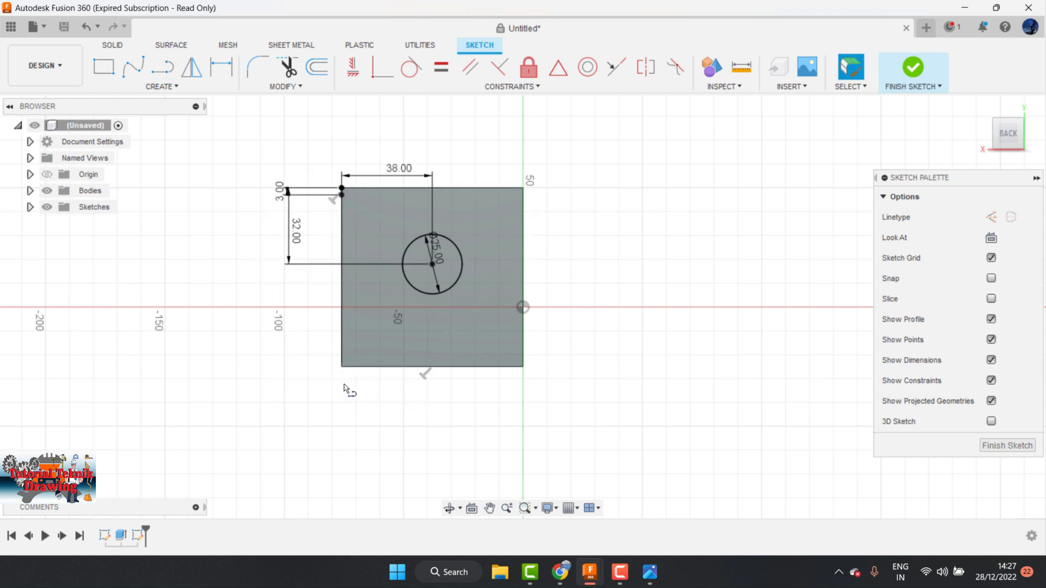
scroll(324, 179, "up", 2)
scroll(324, 179, "up", 1)
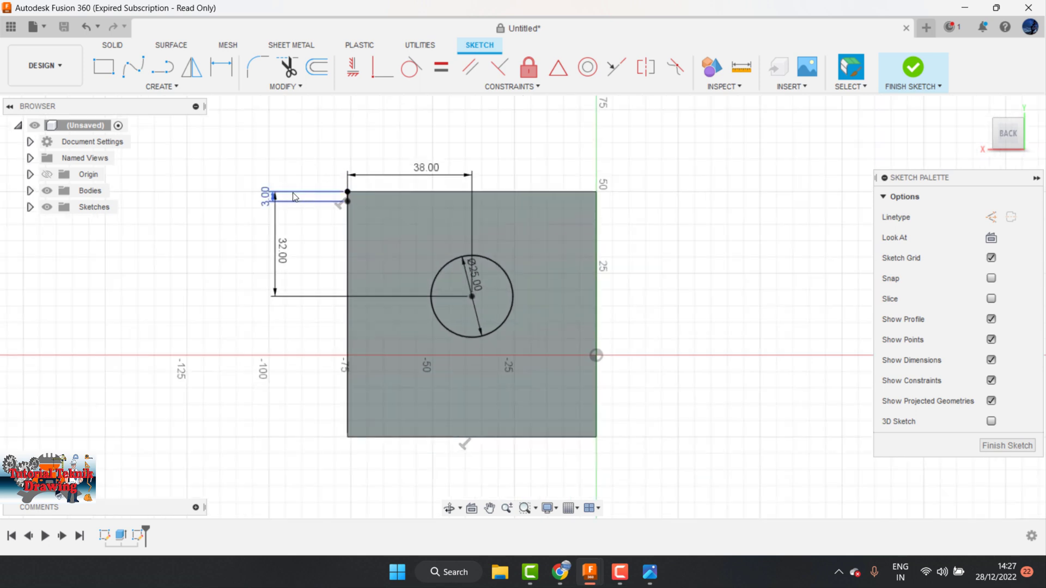
double_click(263, 195)
type("13")
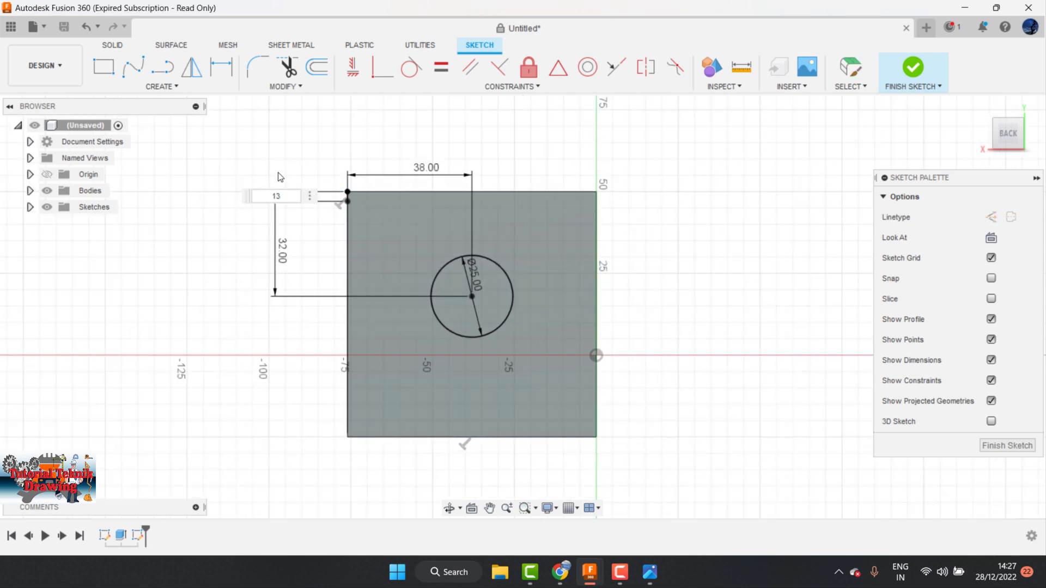
key("Return")
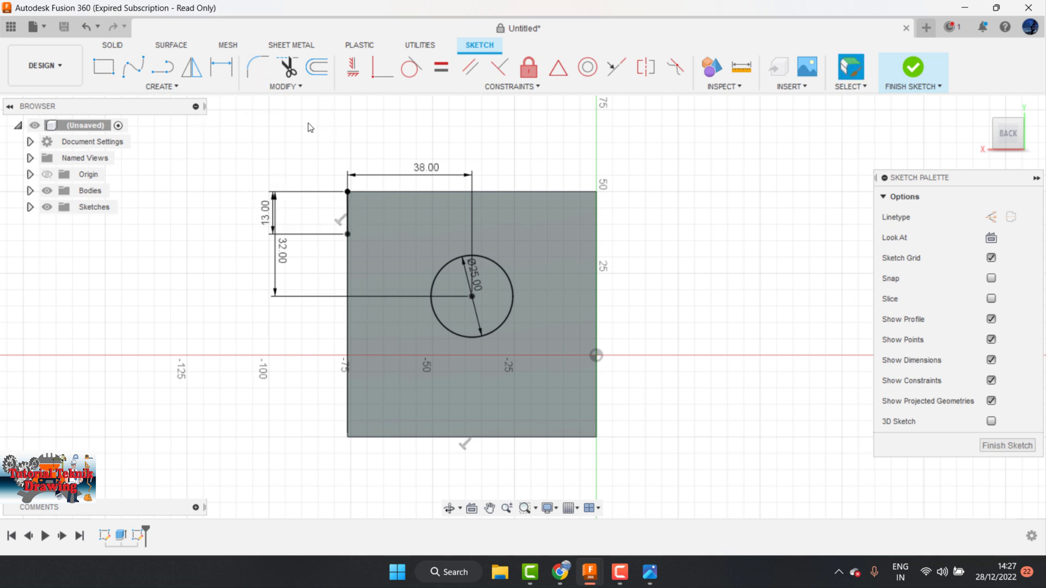
Draw a 13 mm line along the top edge and join both ends with a diagonal chamfer line
key("a")
left_click(348, 192)
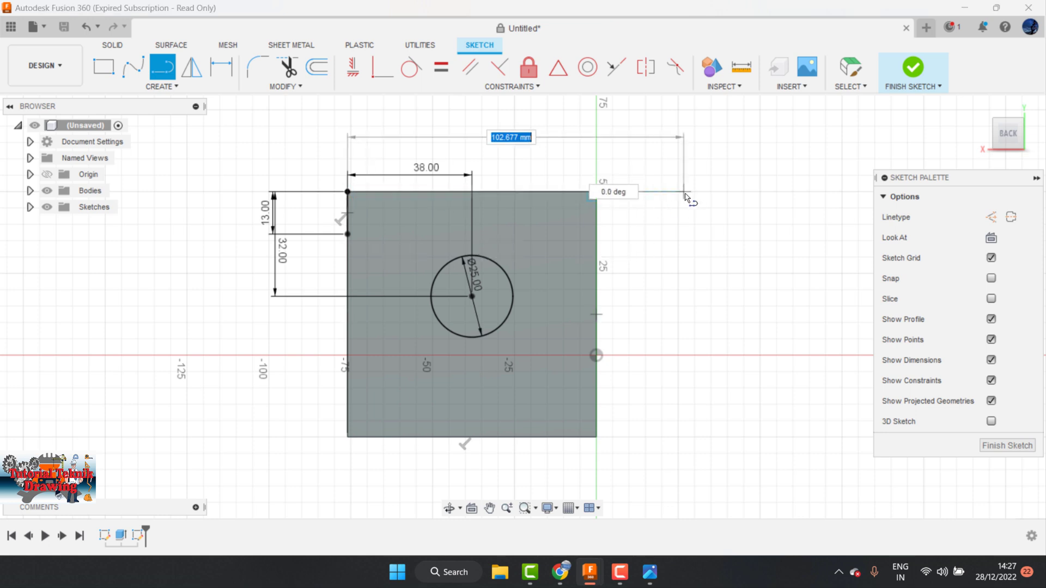
type("13")
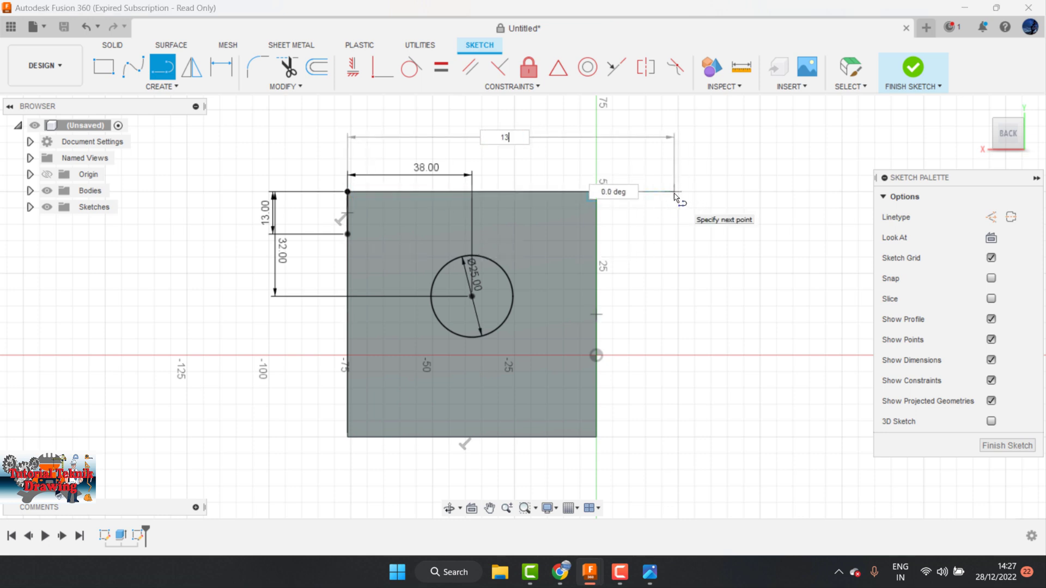
key("Return")
key("Escape")
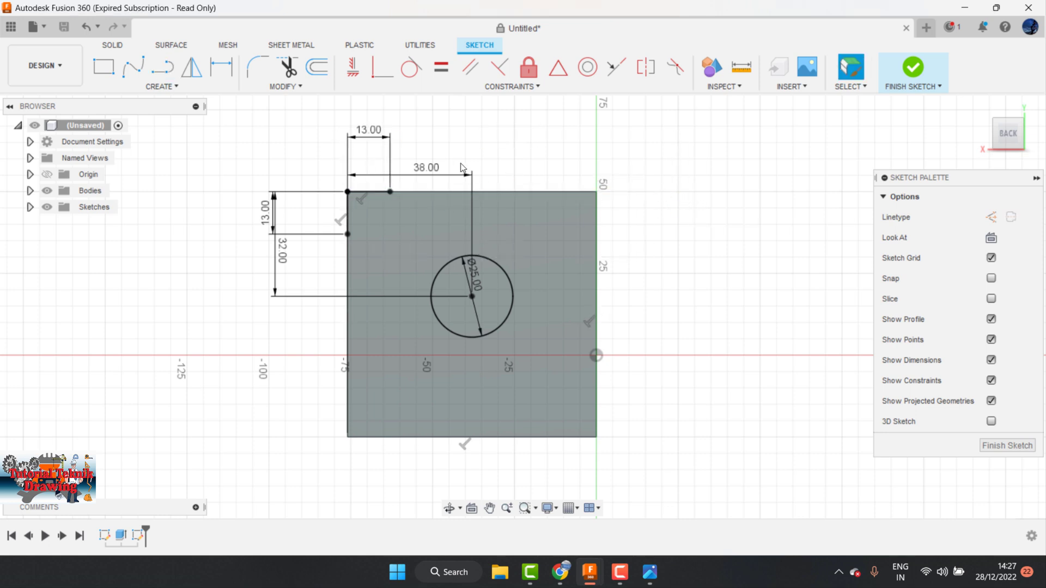
key("l")
left_click(390, 192)
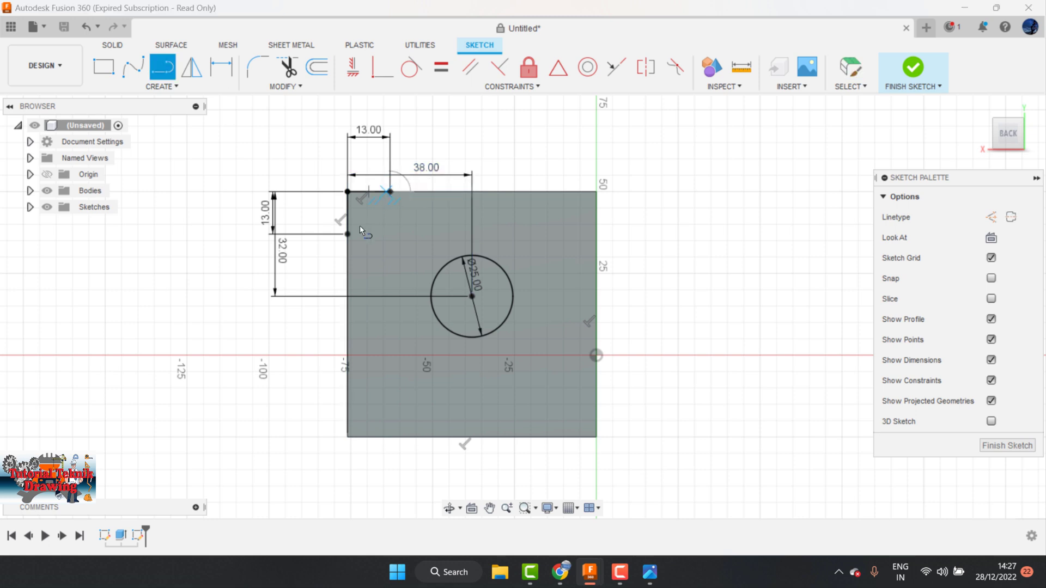
left_click(347, 234)
key("Escape")
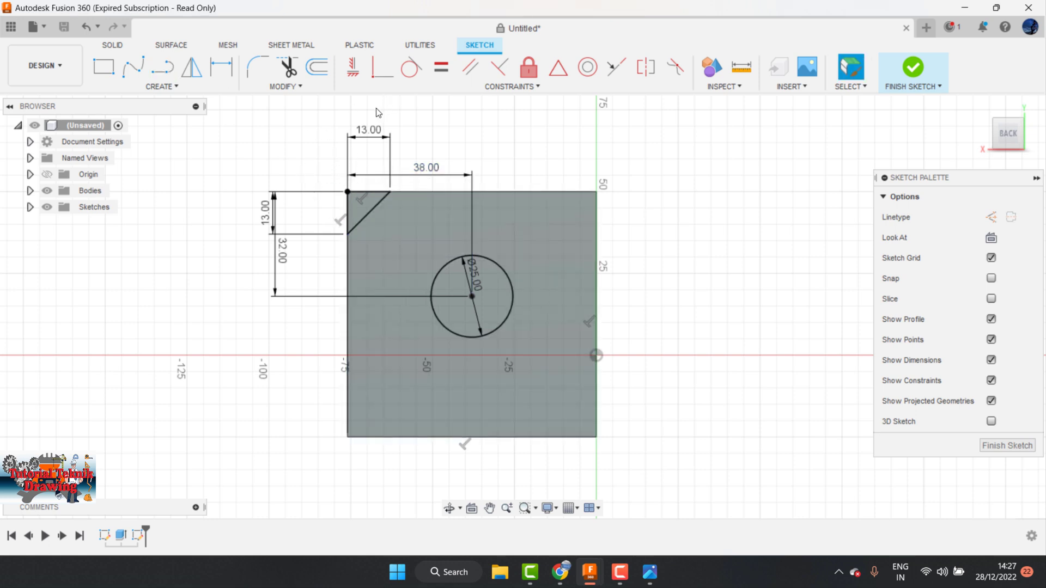
Start a Mirror operation from the Create menu, then cancel it
left_click(289, 86)
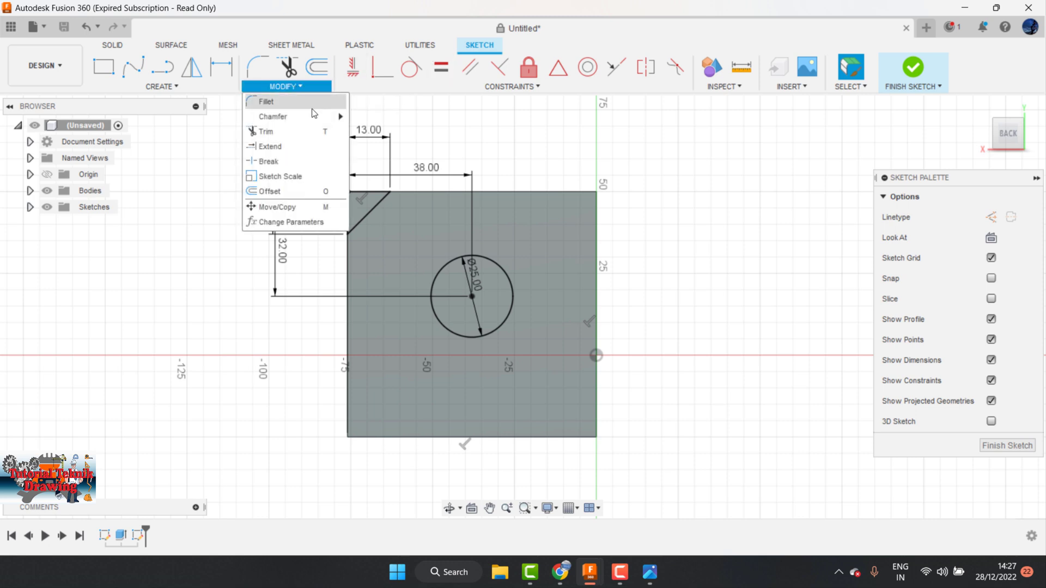
left_click(178, 87)
left_click(128, 267)
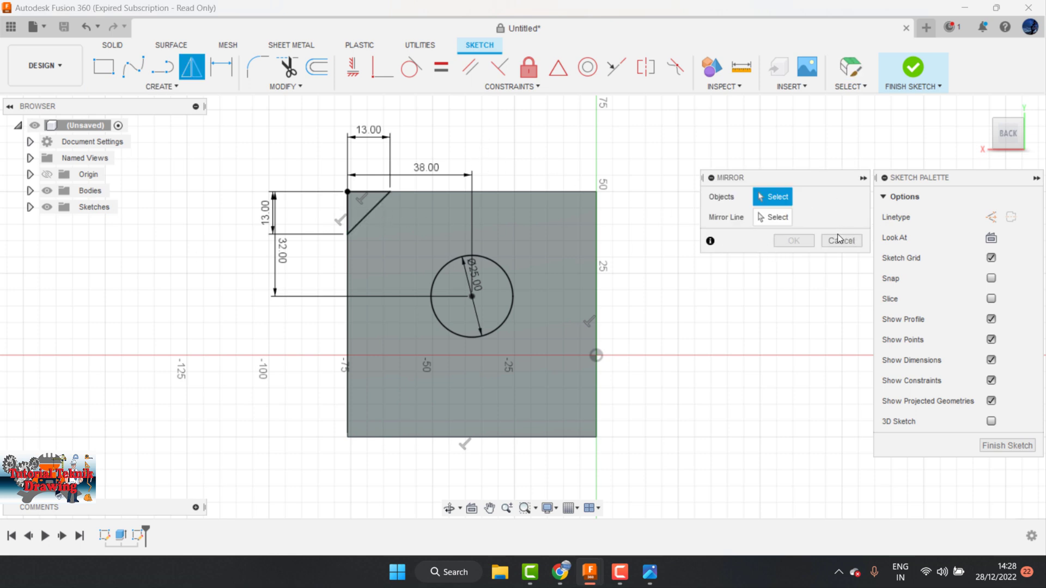
left_click(839, 240)
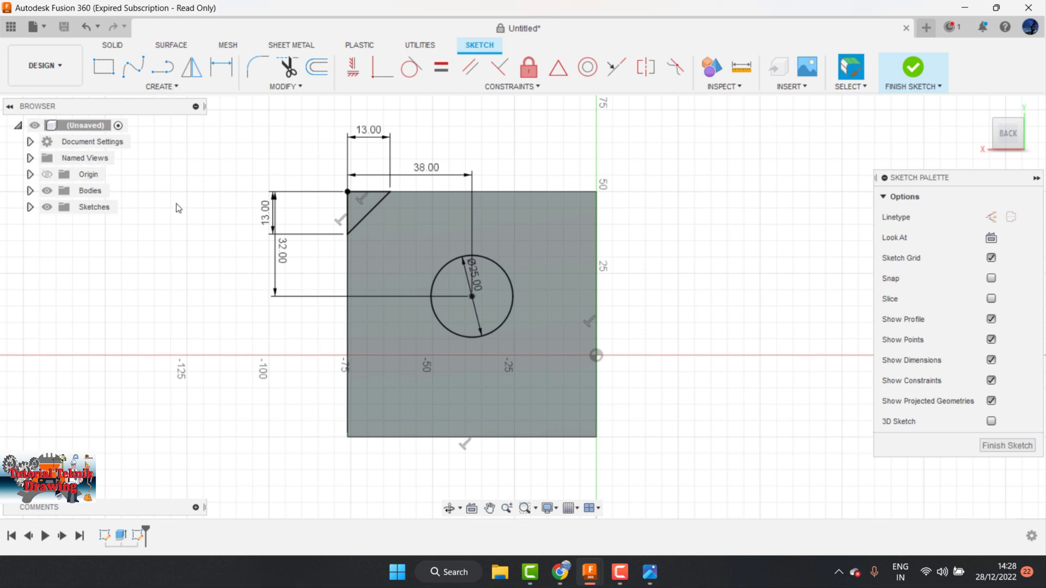
Draw a vertical line down from the circle centre to act as the mirror axis
key("o")
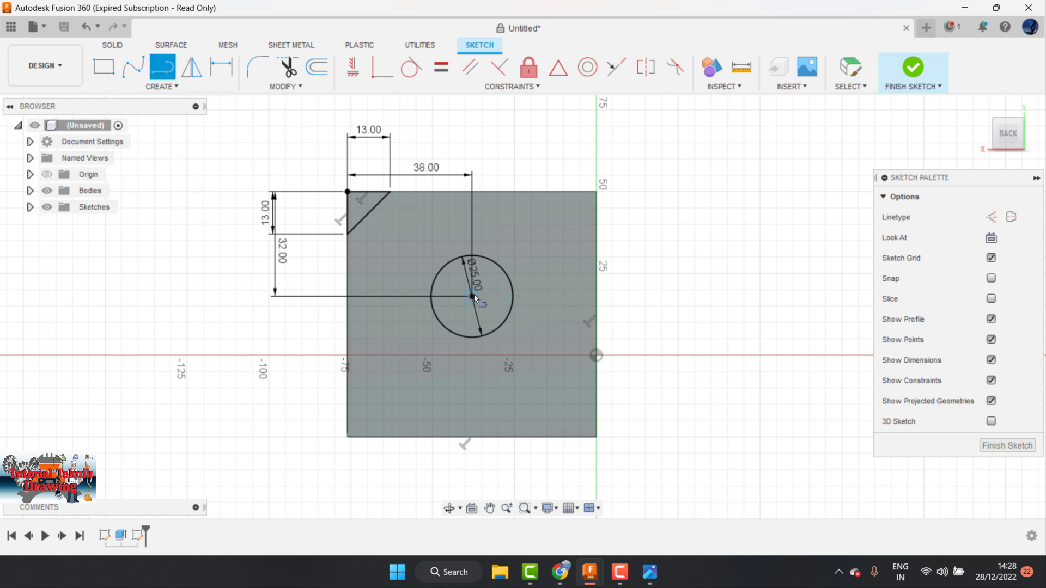
left_click(472, 295)
left_click(472, 372)
key("Escape")
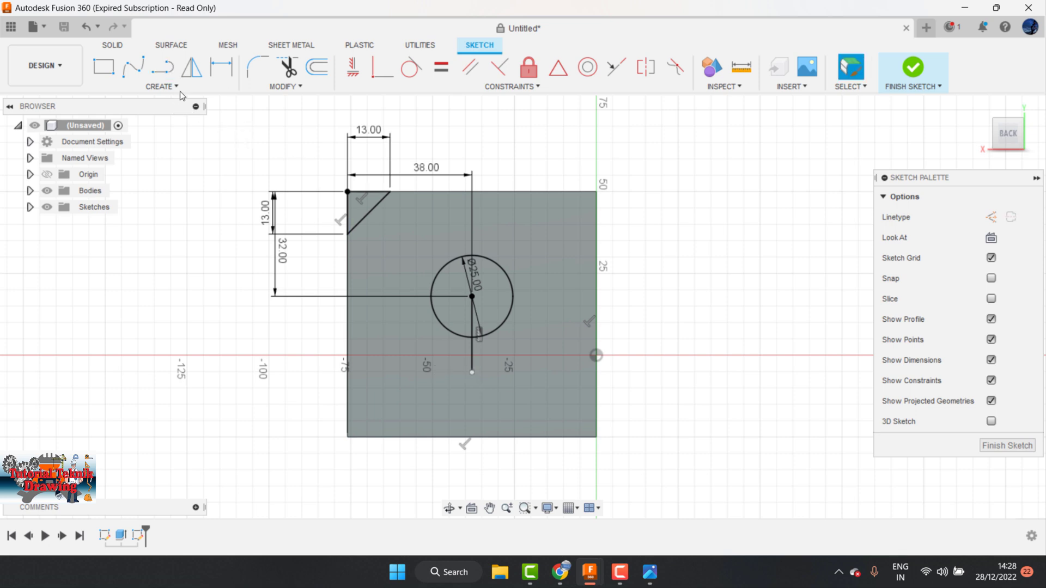
Mirror the three chamfer lines about the vertical line onto the top-right corner
left_click(163, 86)
left_click(125, 266)
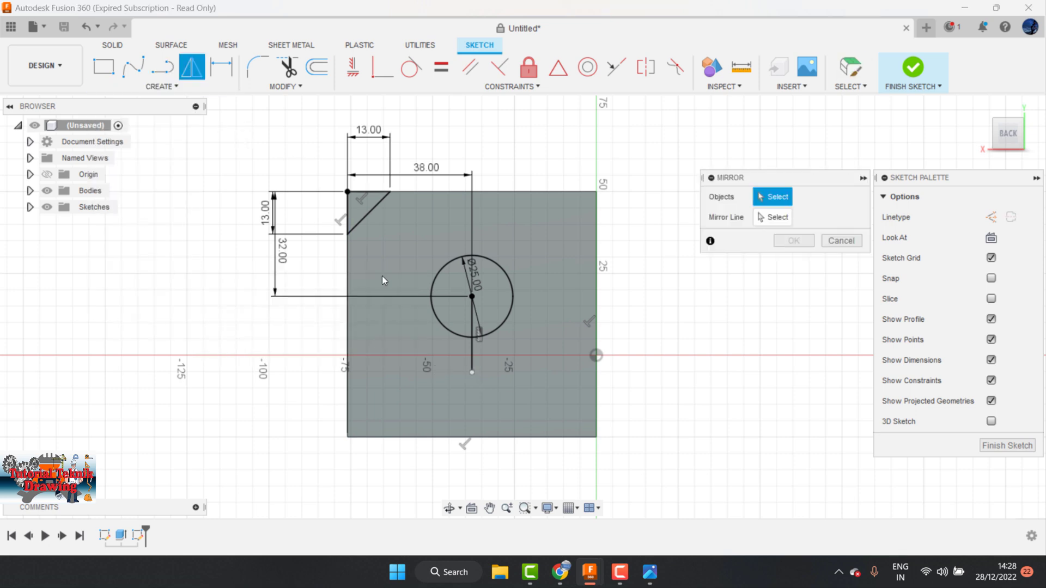
left_click(365, 217)
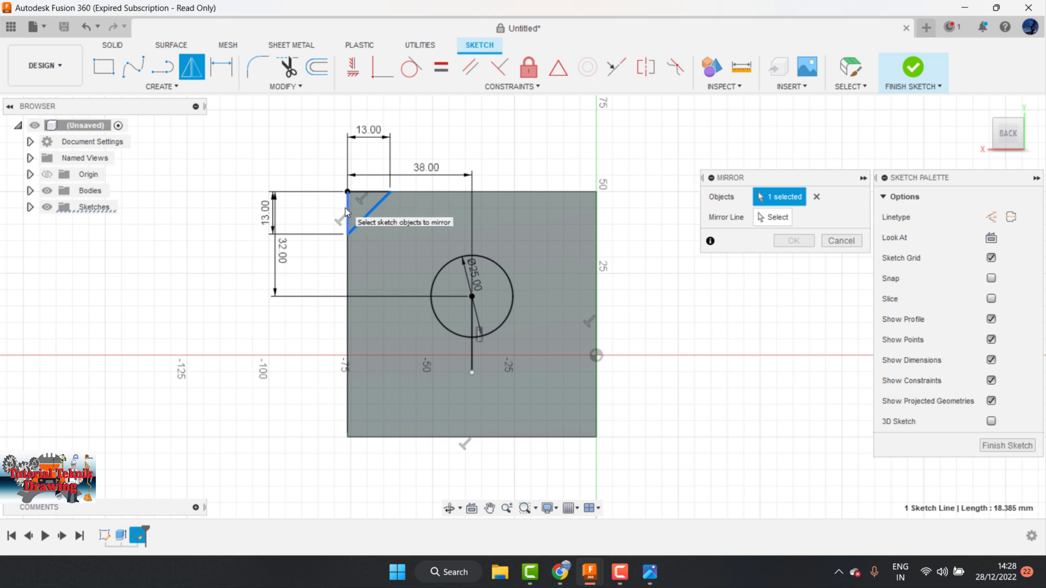
left_click(359, 194)
left_click(776, 217)
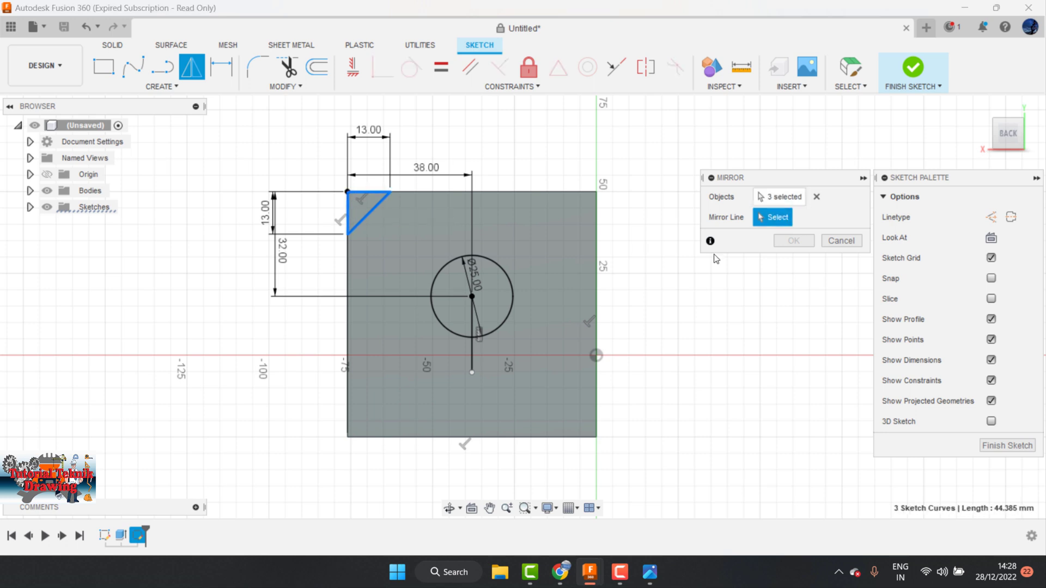
left_click(473, 348)
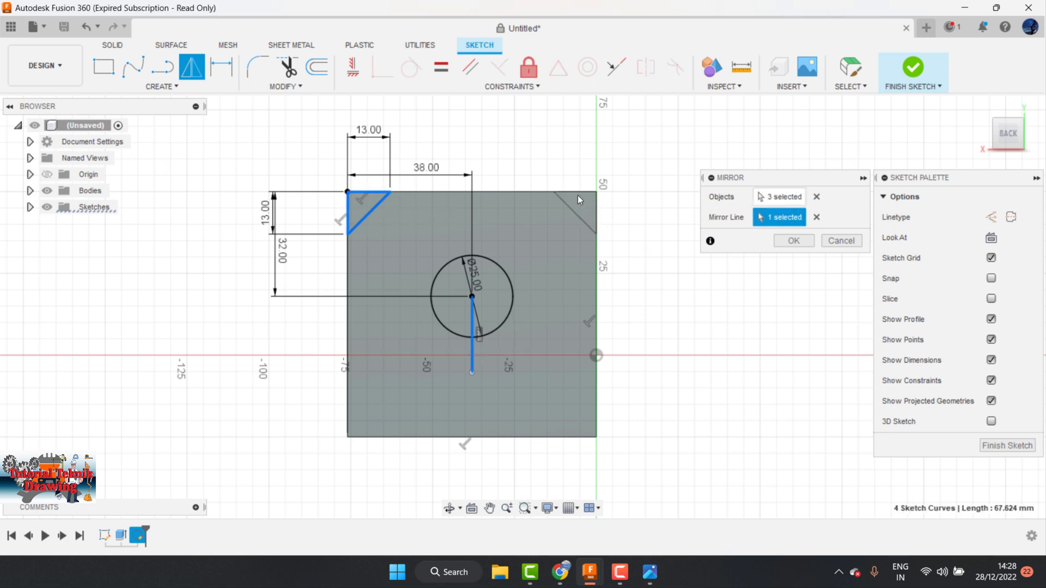
left_click(793, 241)
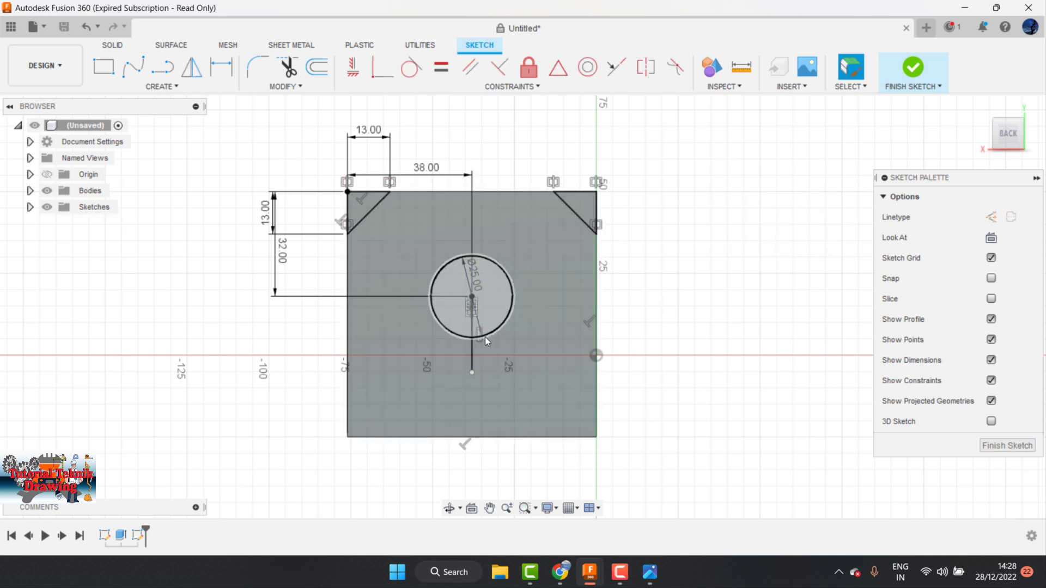
left_click(471, 350)
right_click(473, 349)
Delete the vertical axis line, finish the sketch, and try then cancel Hole and Shell
left_click(441, 329)
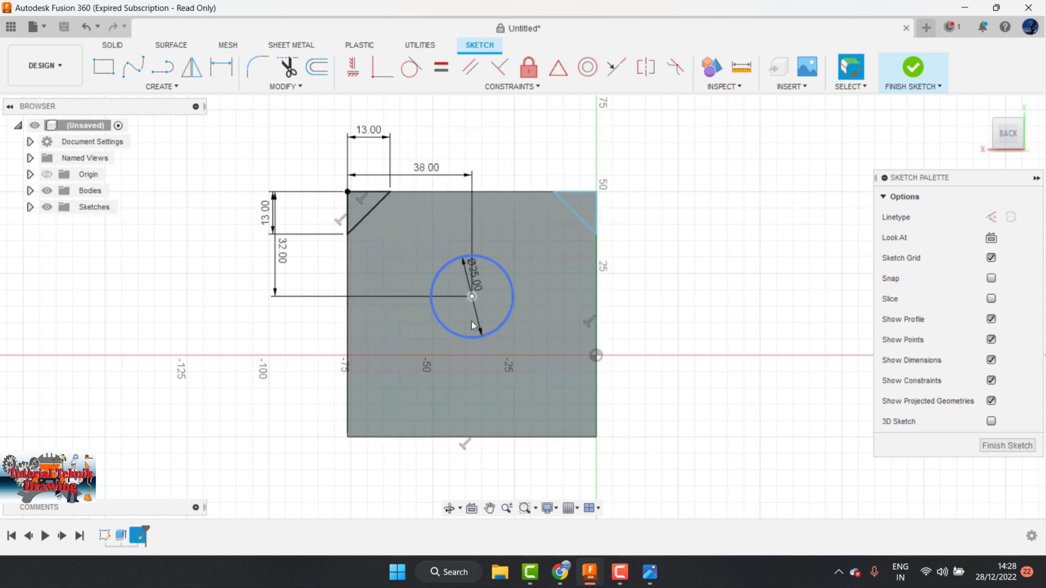
left_click(914, 73)
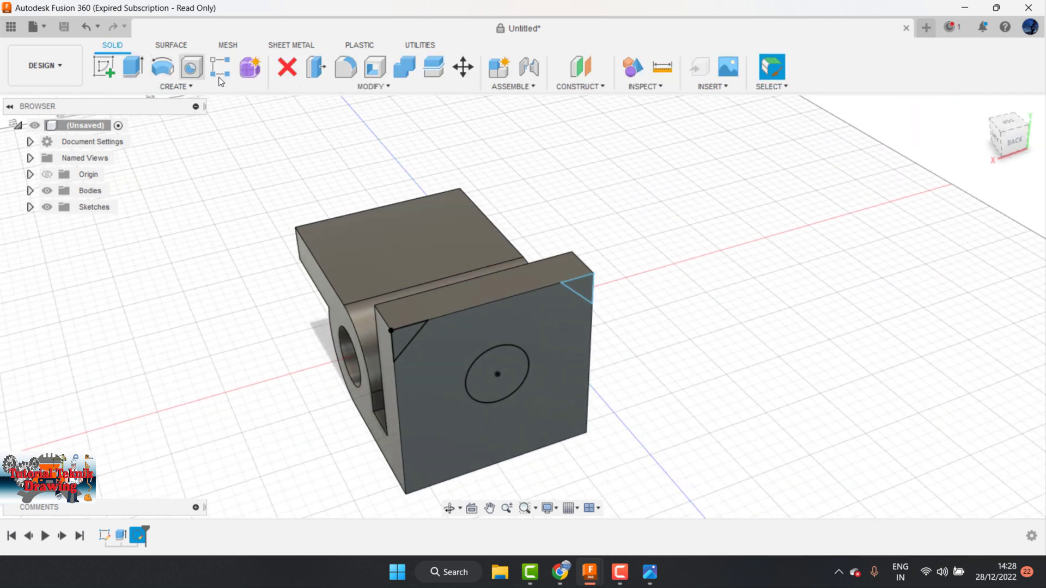
mouse_move(191, 67)
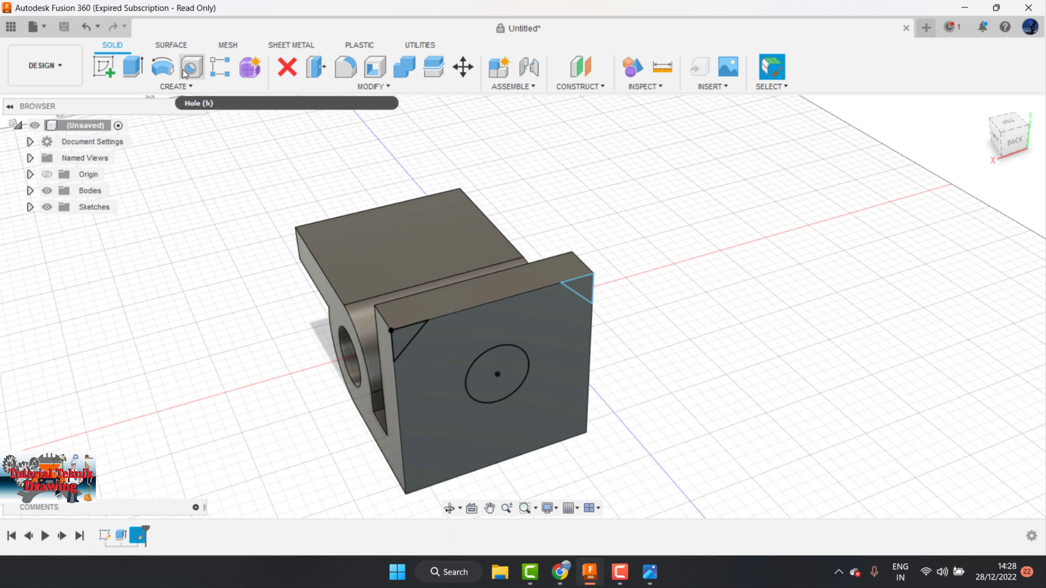
left_click(186, 72)
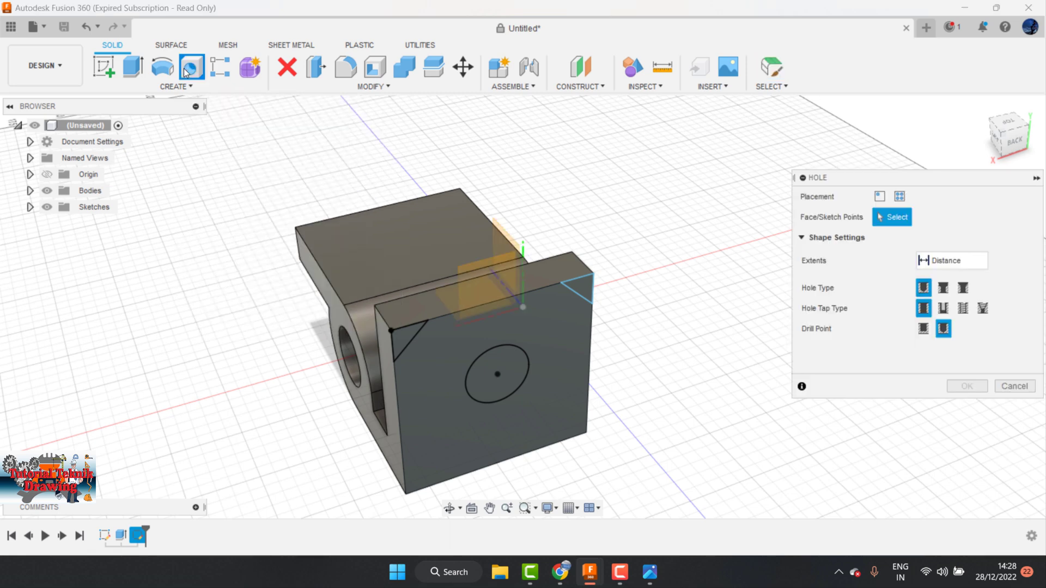
left_click(1009, 385)
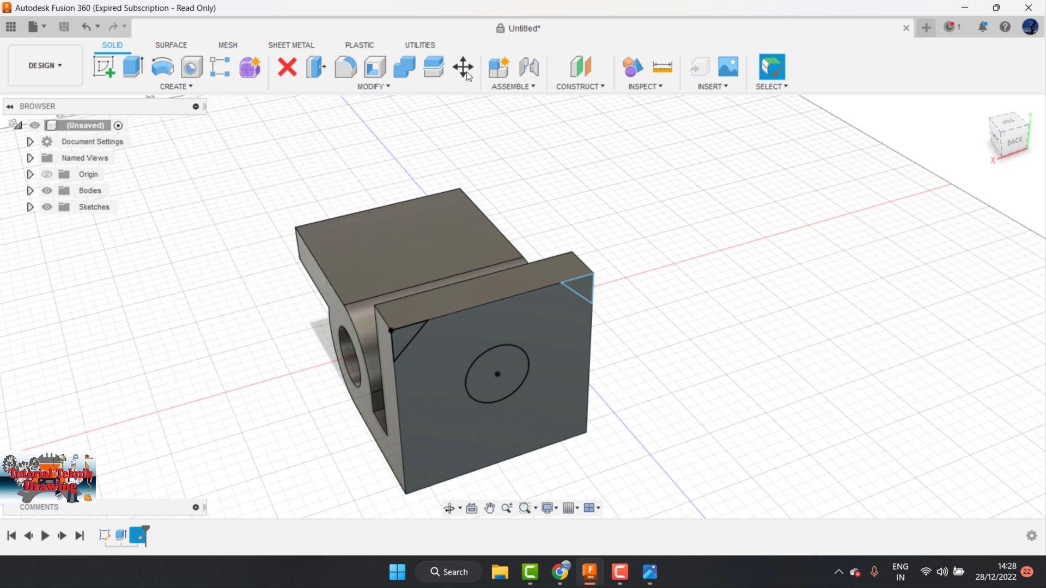
left_click(366, 68)
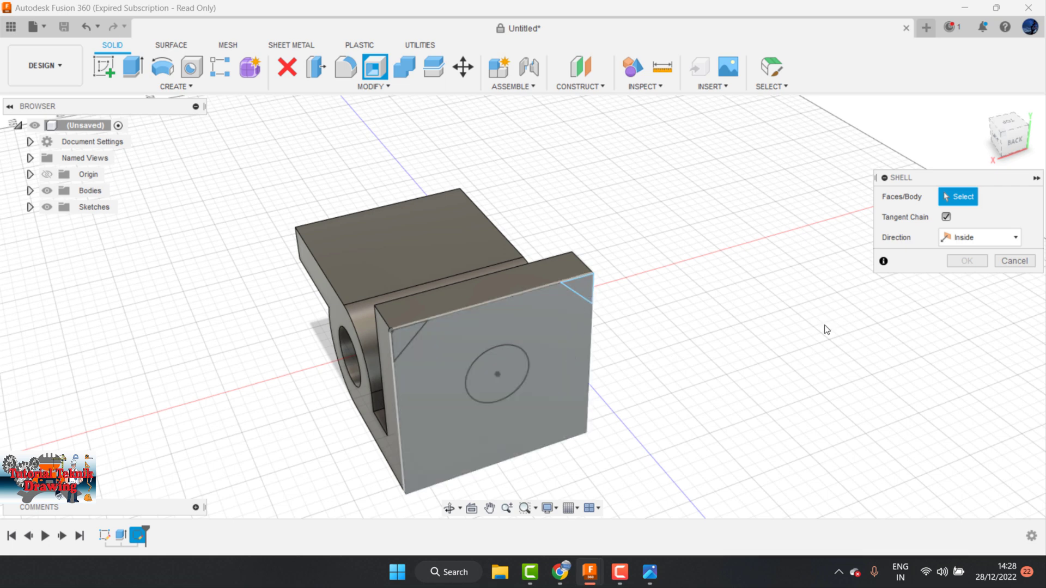
left_click(1012, 262)
left_click(375, 87)
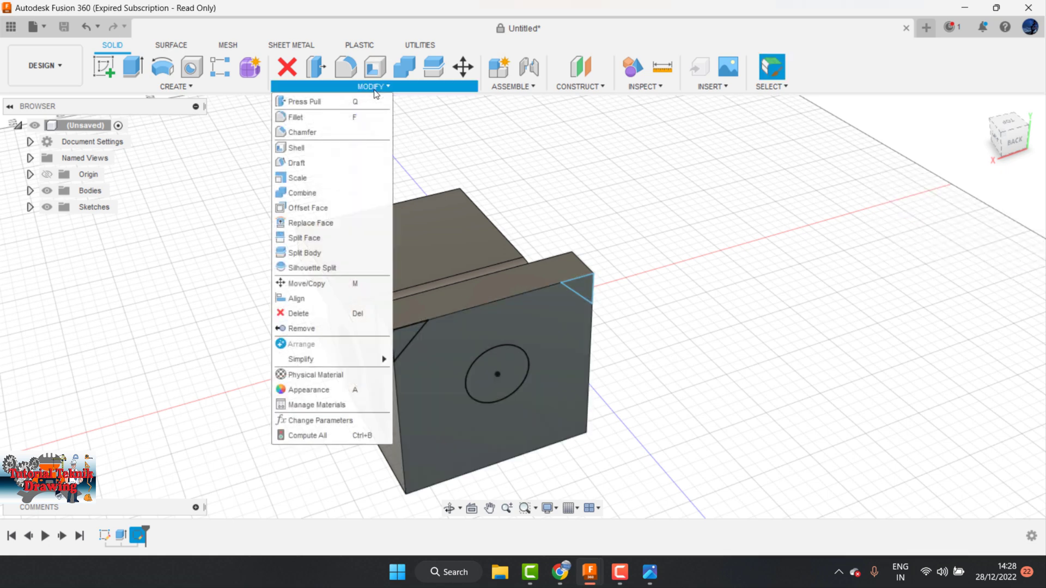
Extrude-cut the Ø25 circle and both corner triangles 20 mm into the upright plate
left_click(126, 76)
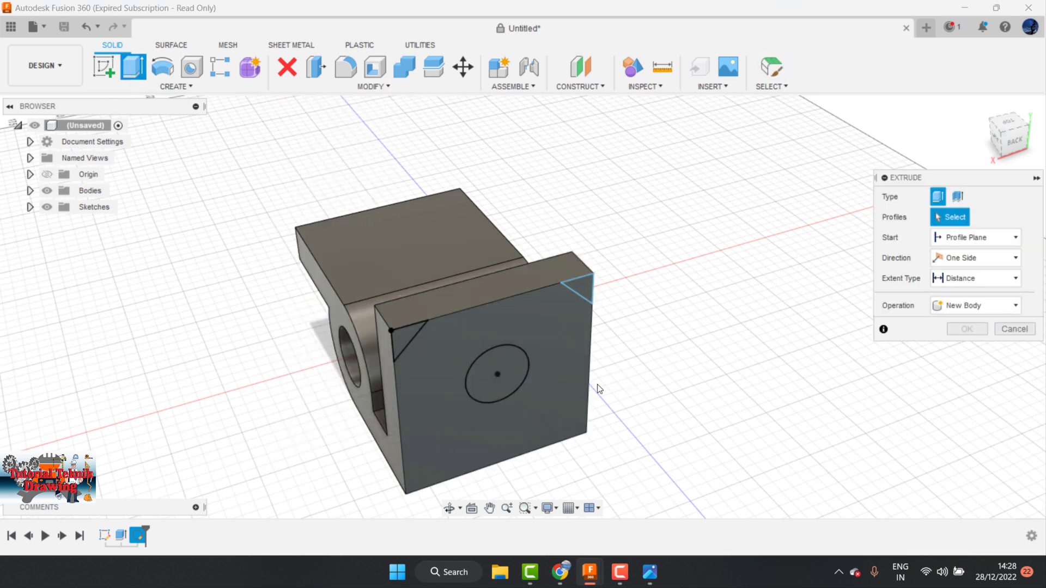
left_click(496, 362)
left_click(488, 372)
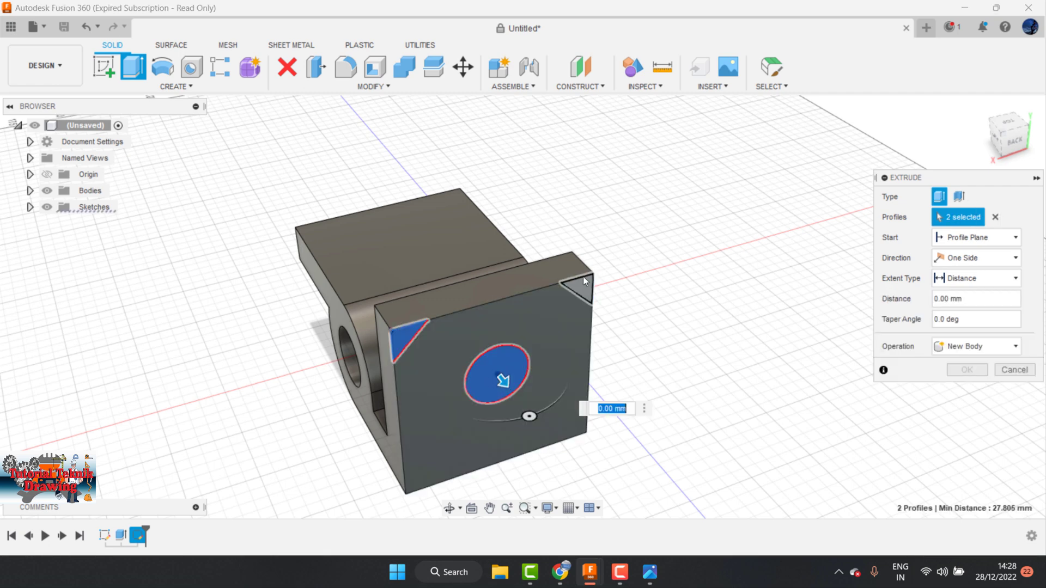
left_click(582, 283)
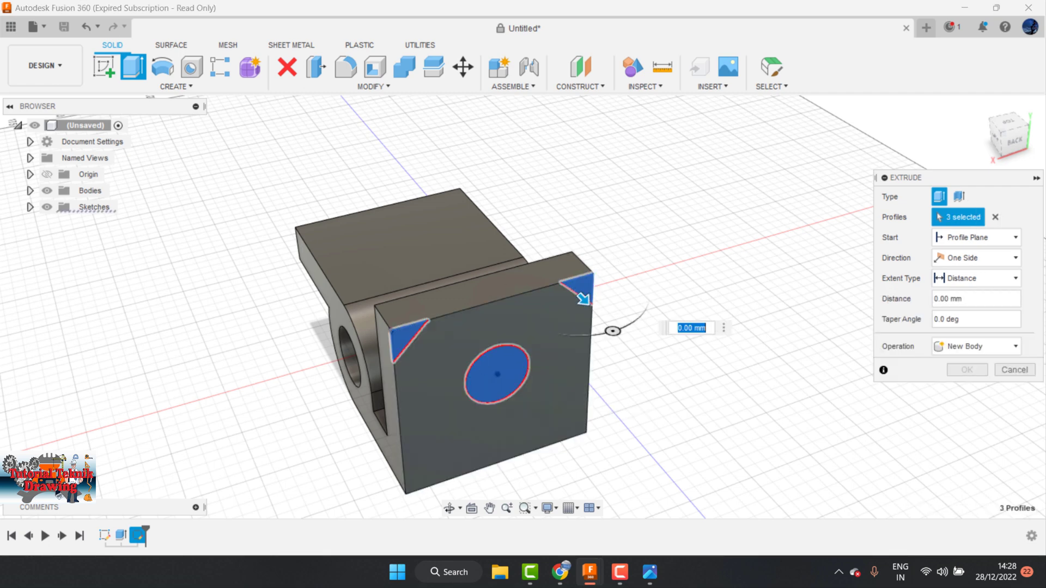
left_click(981, 258)
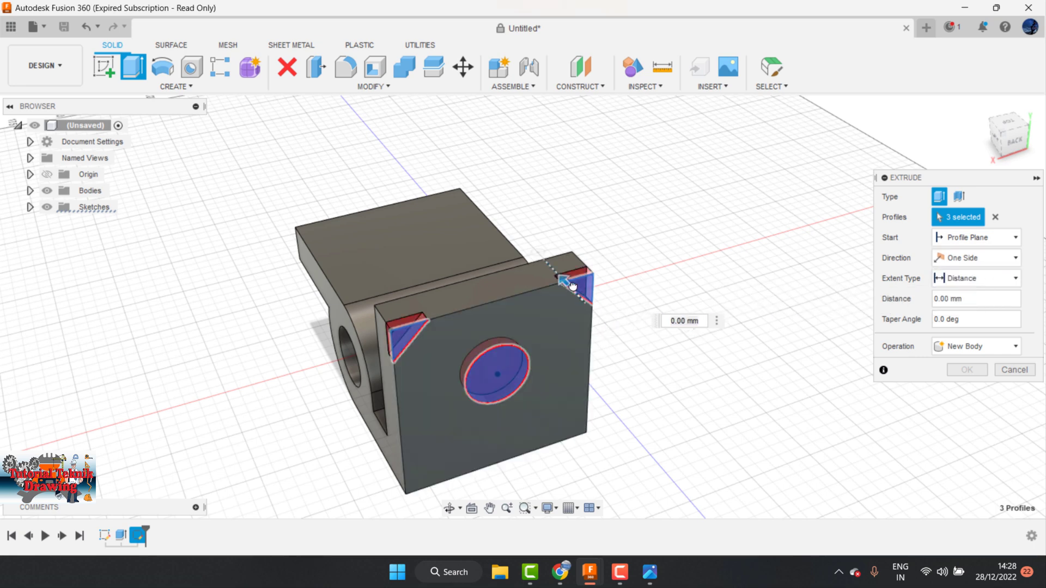
type("-20")
key("Return")
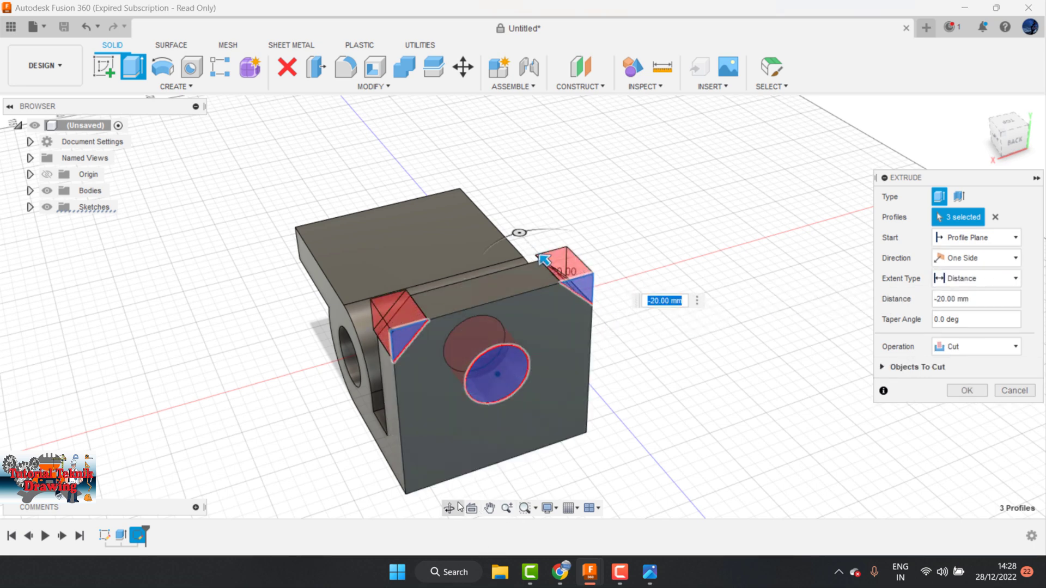
left_click(449, 508)
mouse_move(463, 382)
left_mouse_down()
mouse_move(573, 349)
mouse_move(634, 256)
left_mouse_up()
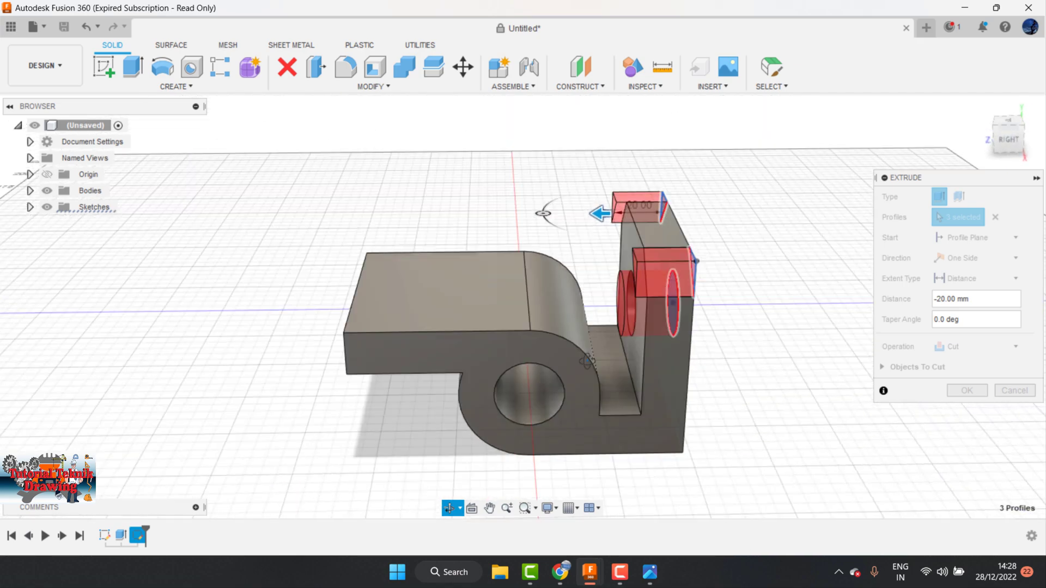
right_click(634, 255)
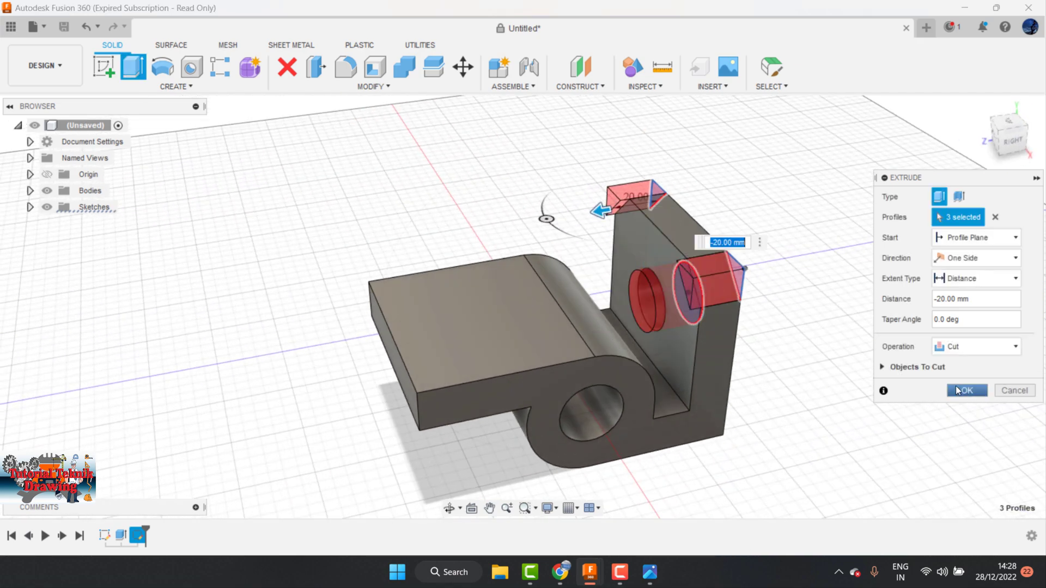
left_click(961, 390)
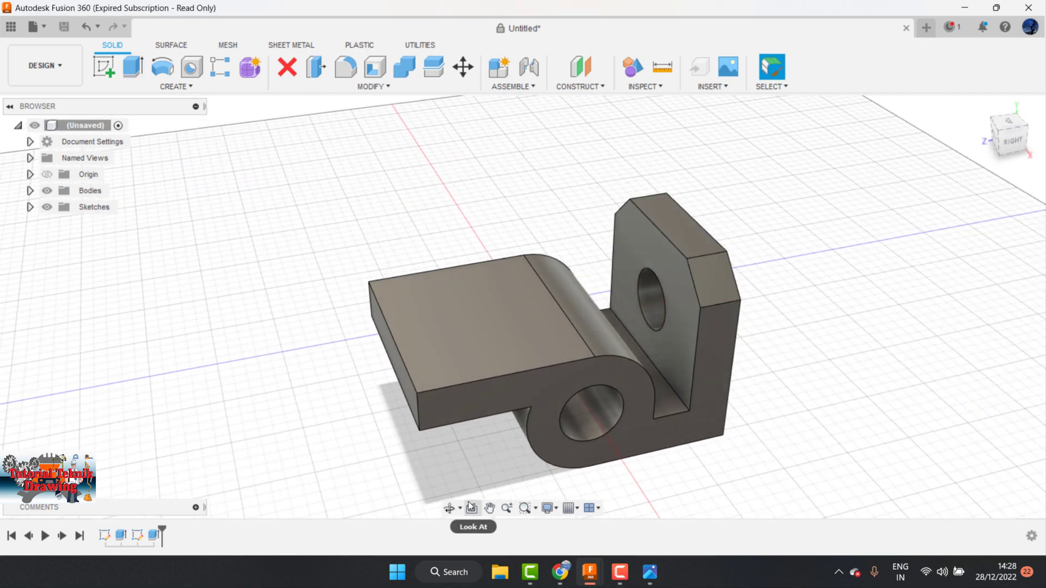
left_click(449, 508)
mouse_move(588, 348)
left_mouse_down()
mouse_move(642, 365)
mouse_move(586, 323)
left_mouse_up()
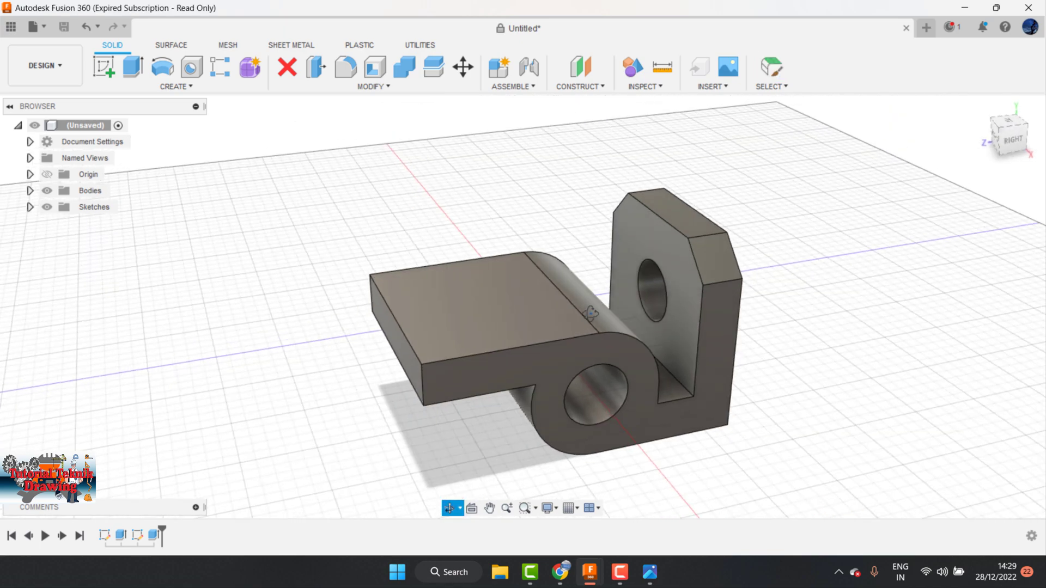
right_click(708, 280)
left_click(718, 281)
left_click(650, 572)
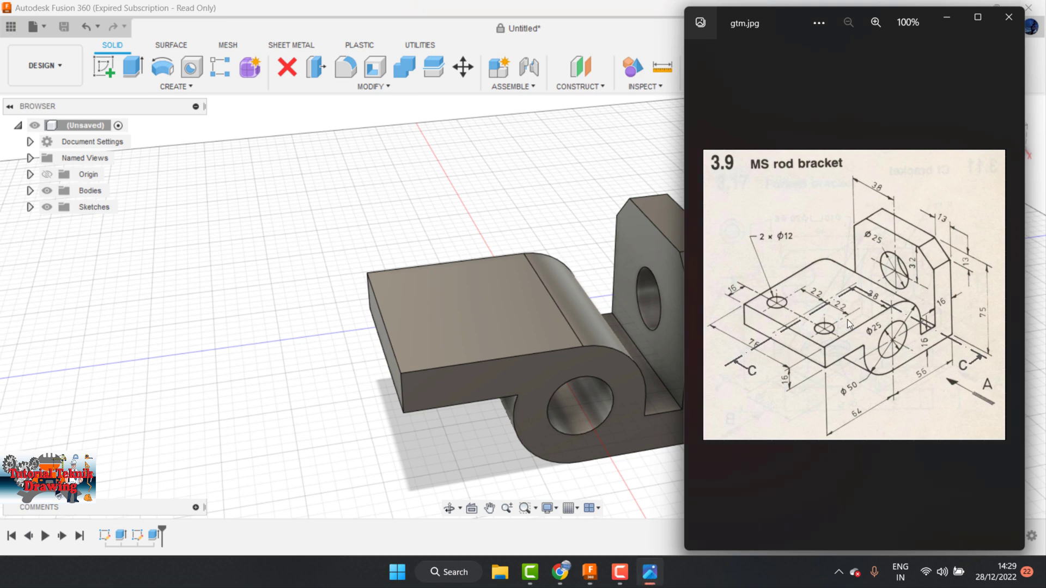
scroll(850, 324, "up", 5)
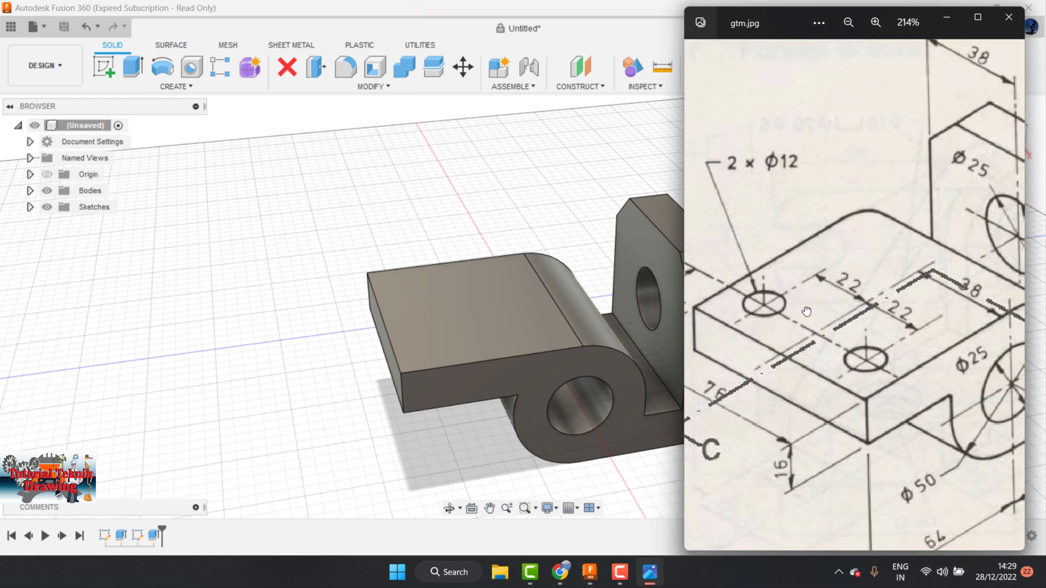
left_click_drag(865, 334, 893, 337)
left_click(482, 284)
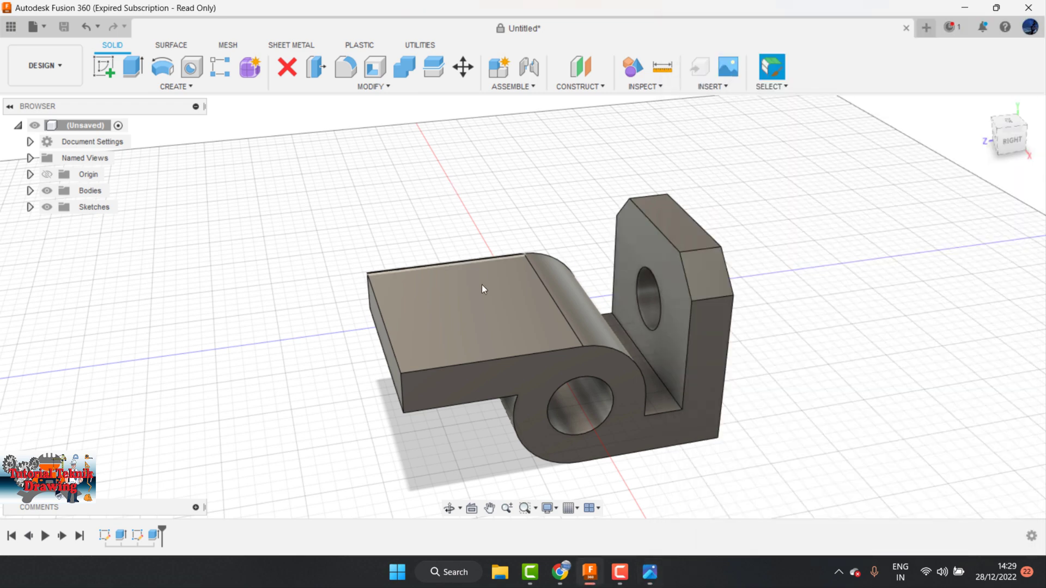
left_click(463, 308)
Start a new sketch on the base face, glancing at the reference drawing first
left_click(96, 70)
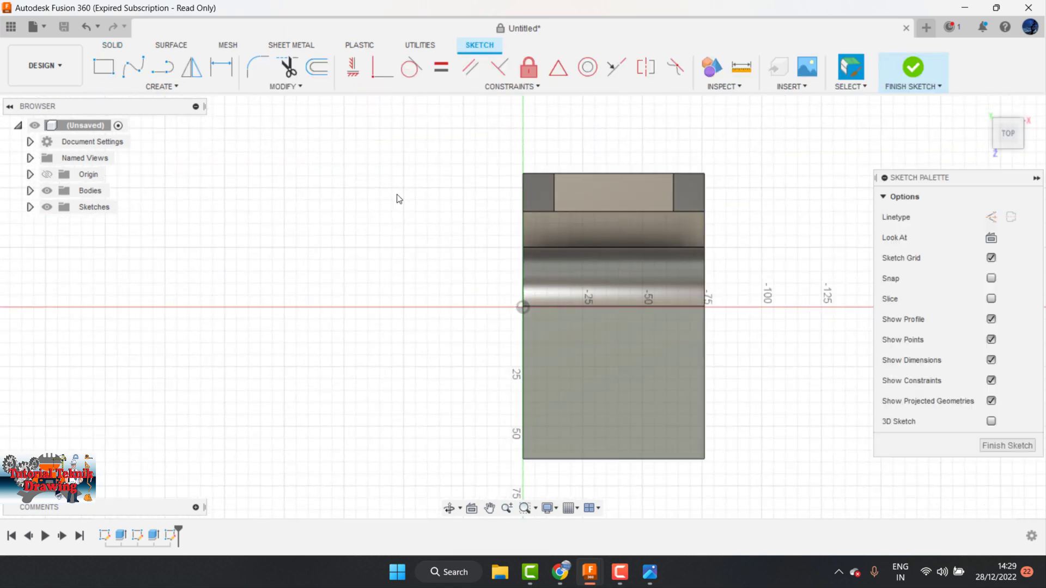
left_click(649, 571)
scroll(817, 252, "down", 2)
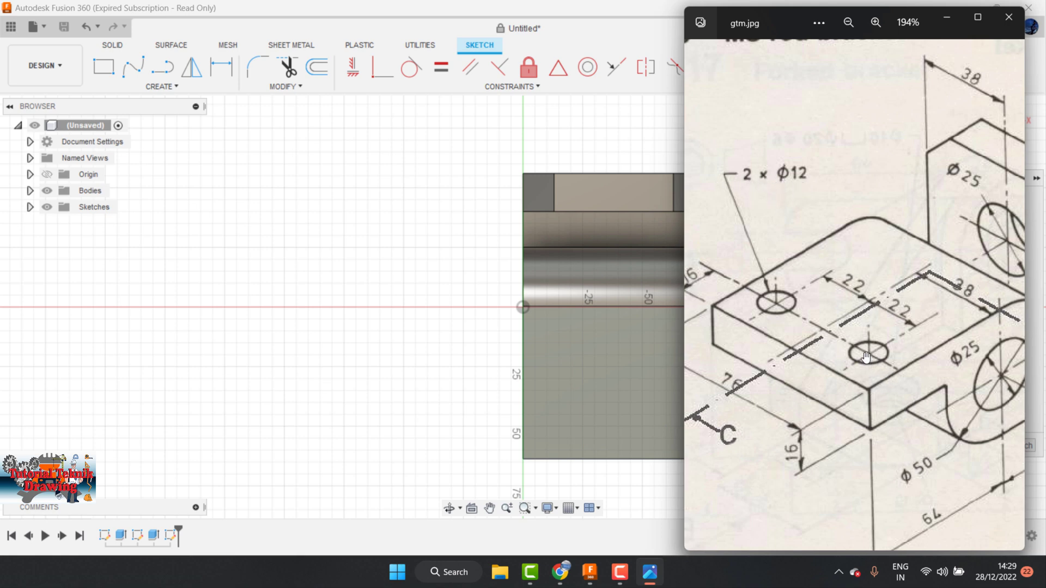
left_click(375, 220)
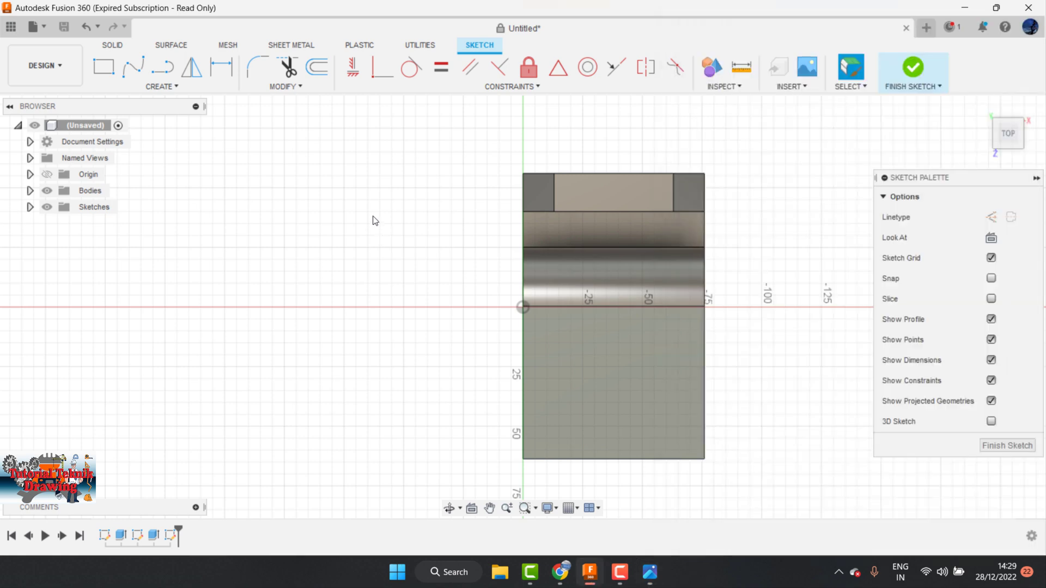
Sketch two Ø12 mm circles side by side near the base's far edge
key("c")
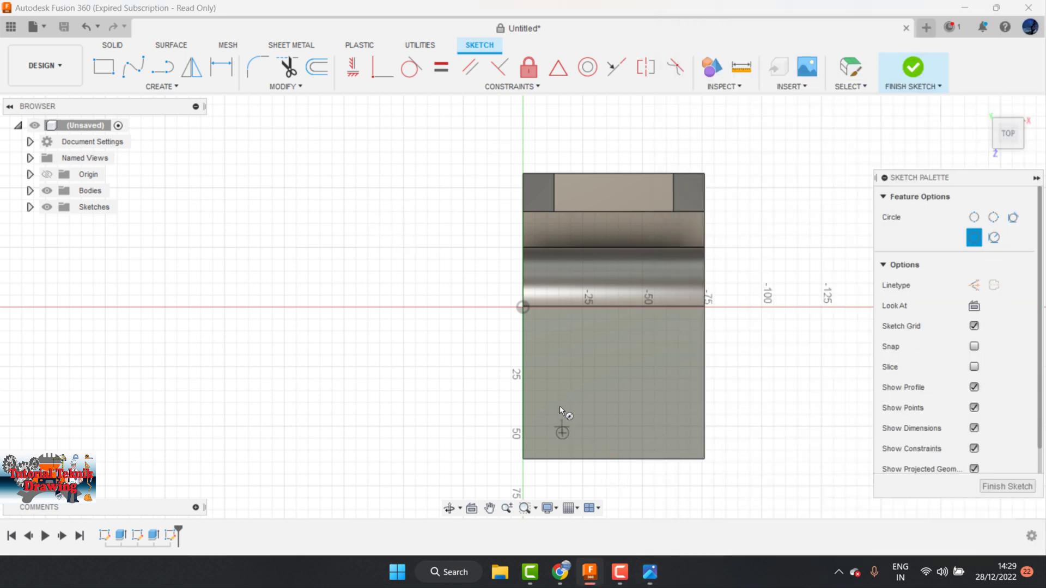
left_click(562, 432)
type("10")
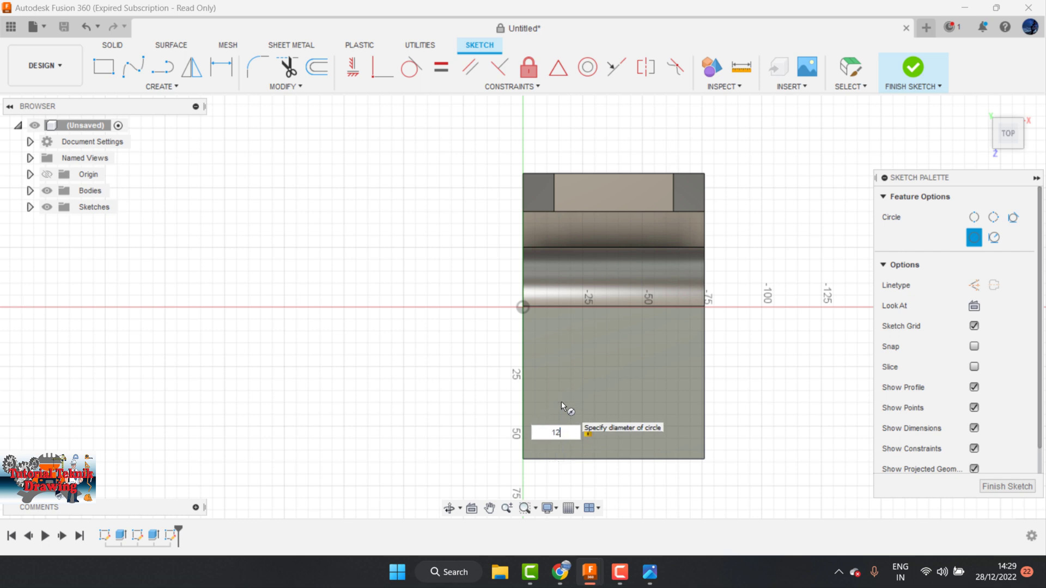
key("Return")
key("Escape")
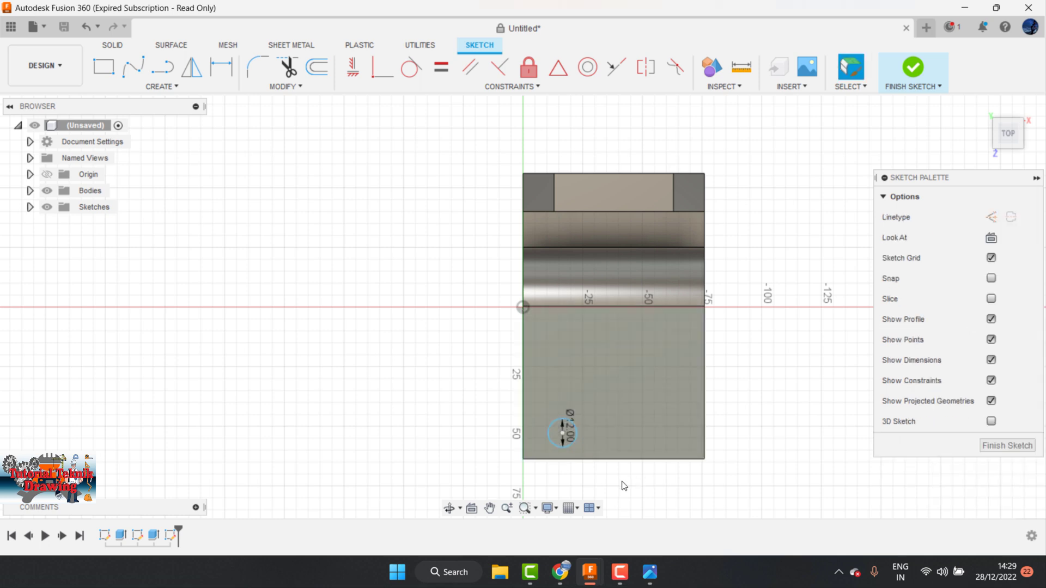
scroll(620, 479, "up", 1)
scroll(619, 479, "up", 2)
scroll(620, 479, "up", 1)
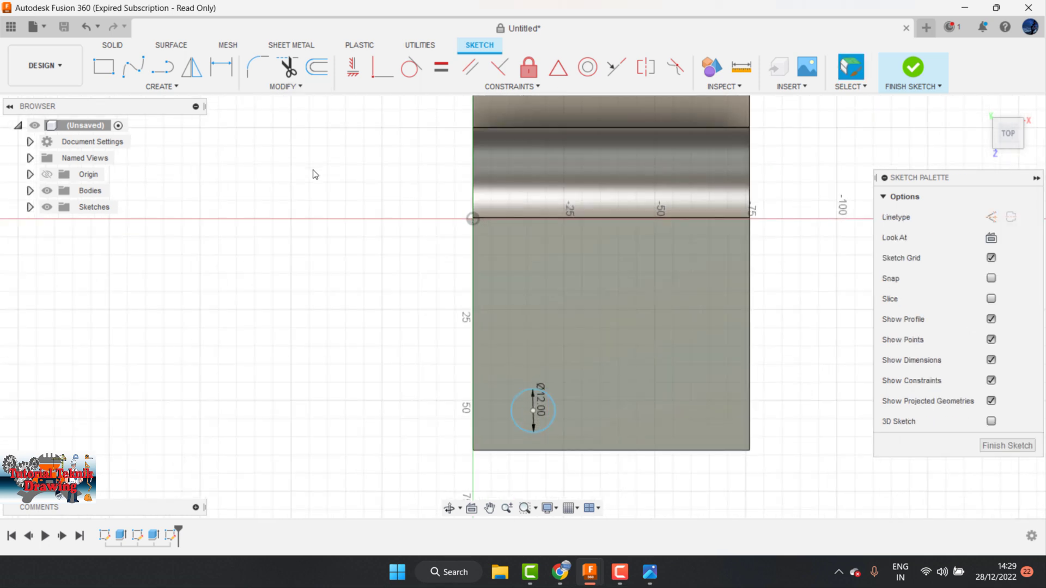
key("c")
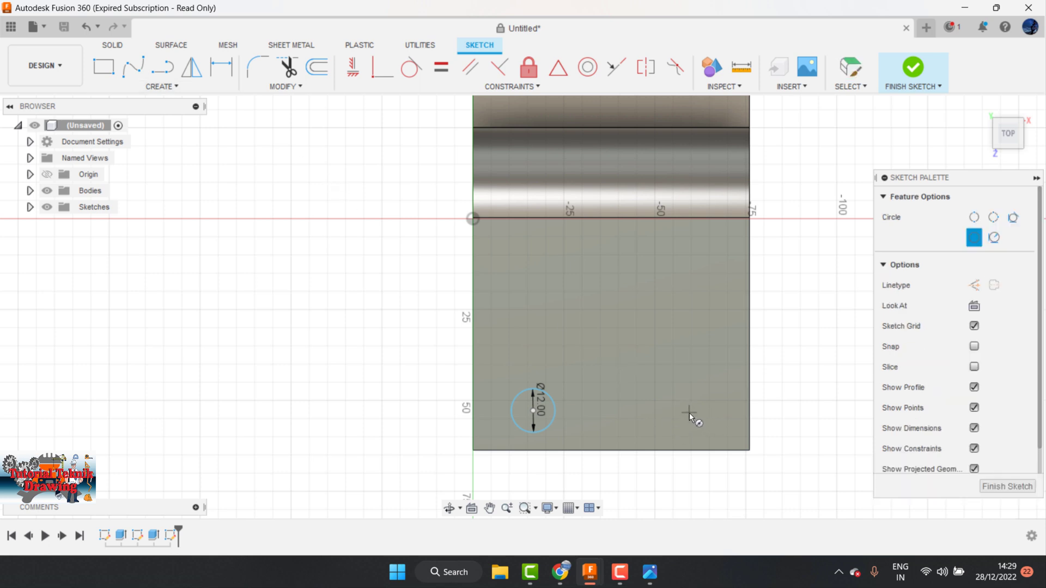
left_click(688, 412)
type("12")
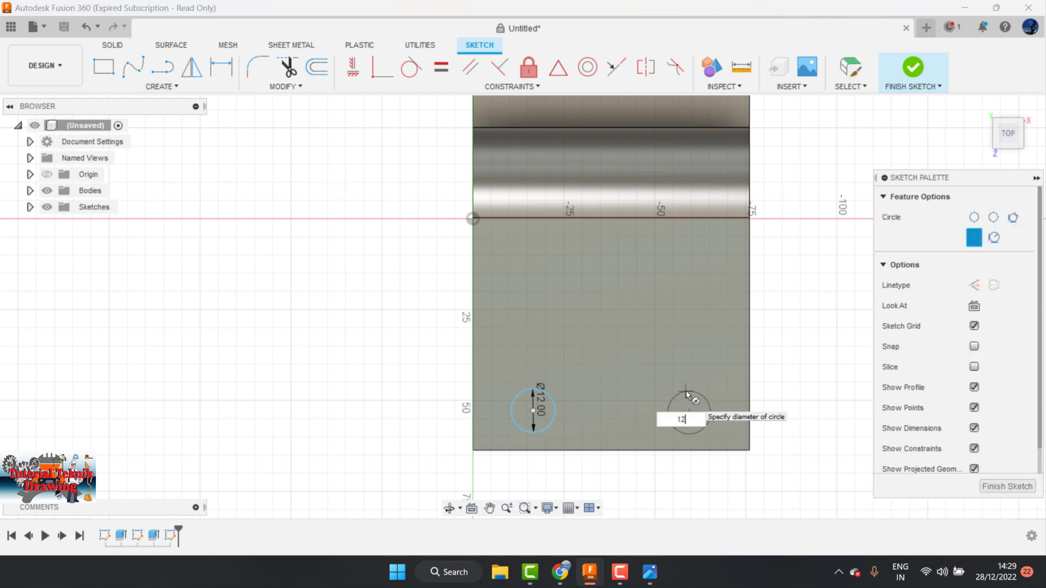
key("Return")
key("Escape")
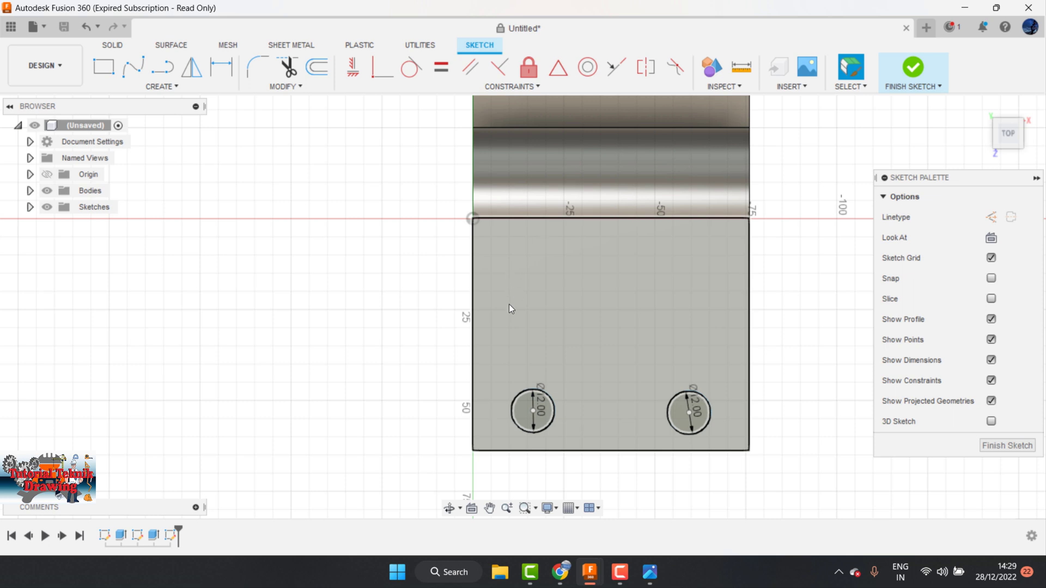
Check the bracket reference drawing in Photos, then return to the sketch
left_click(648, 571)
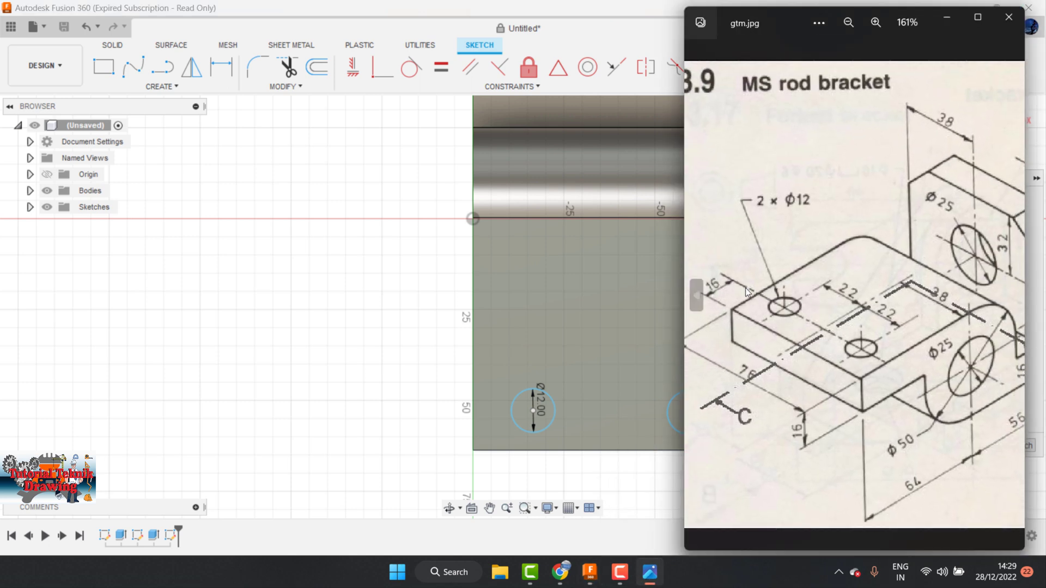
scroll(771, 316, "up", 2)
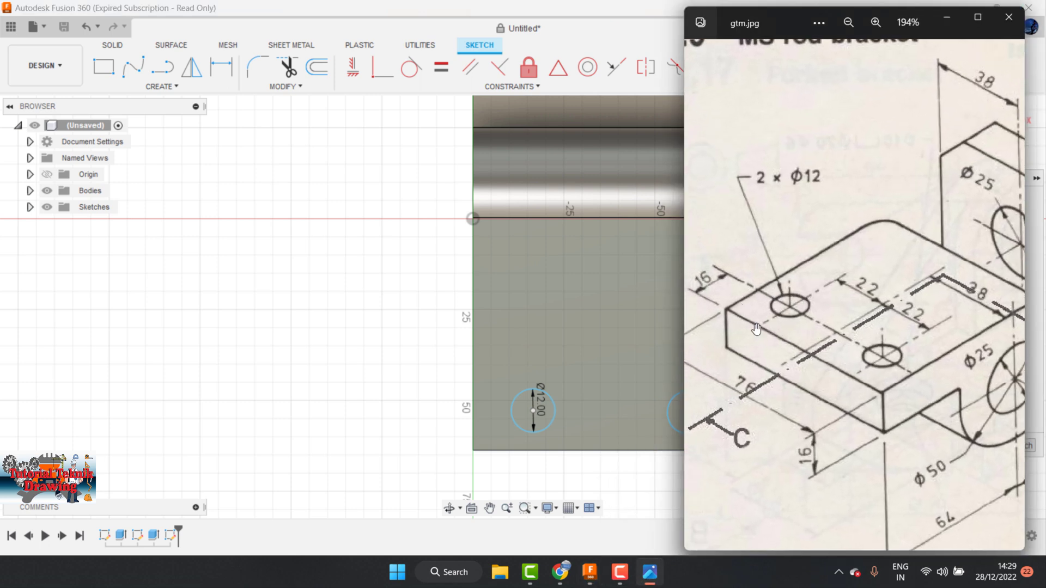
left_click(409, 265)
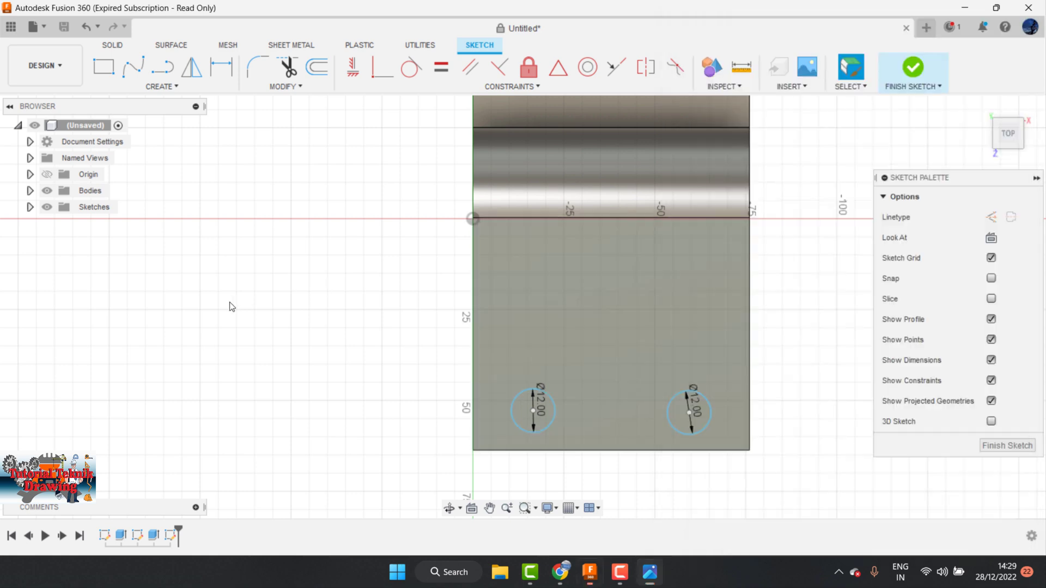
Dimension both circle centres 16 mm above the base's bottom edge
left_click(221, 70)
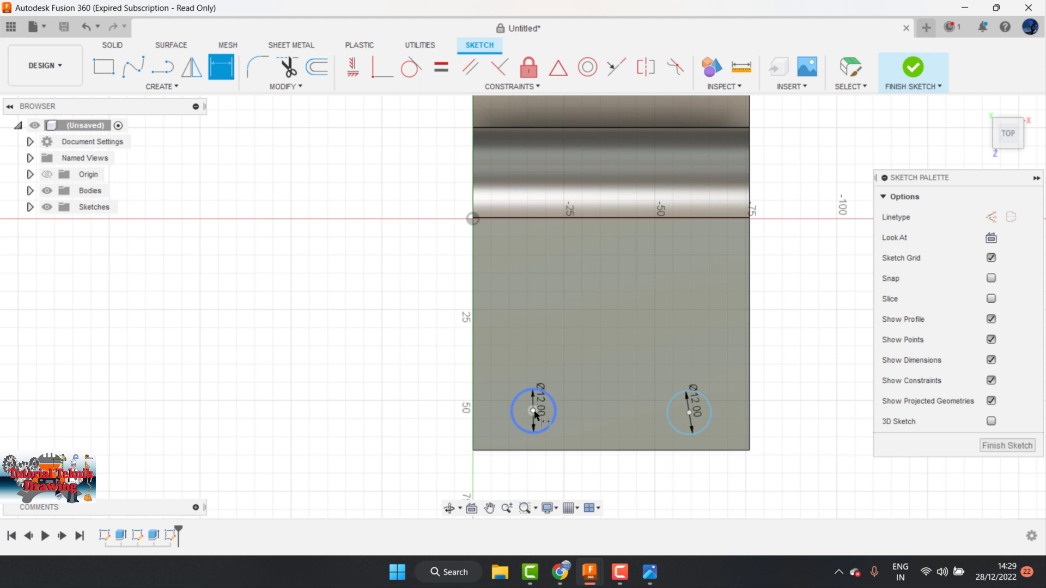
left_click(527, 451)
left_click(417, 438)
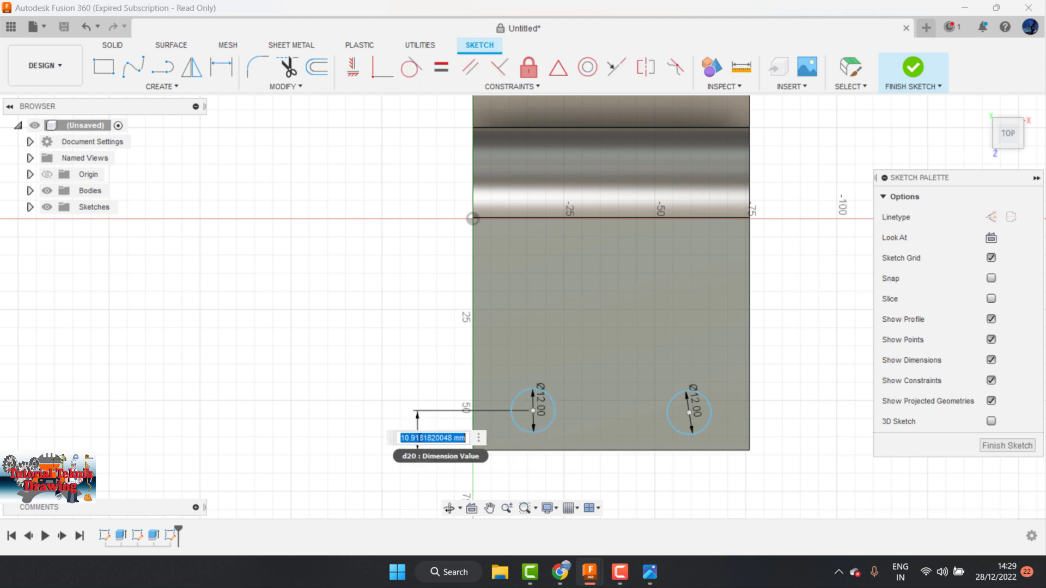
type("16")
key("Return")
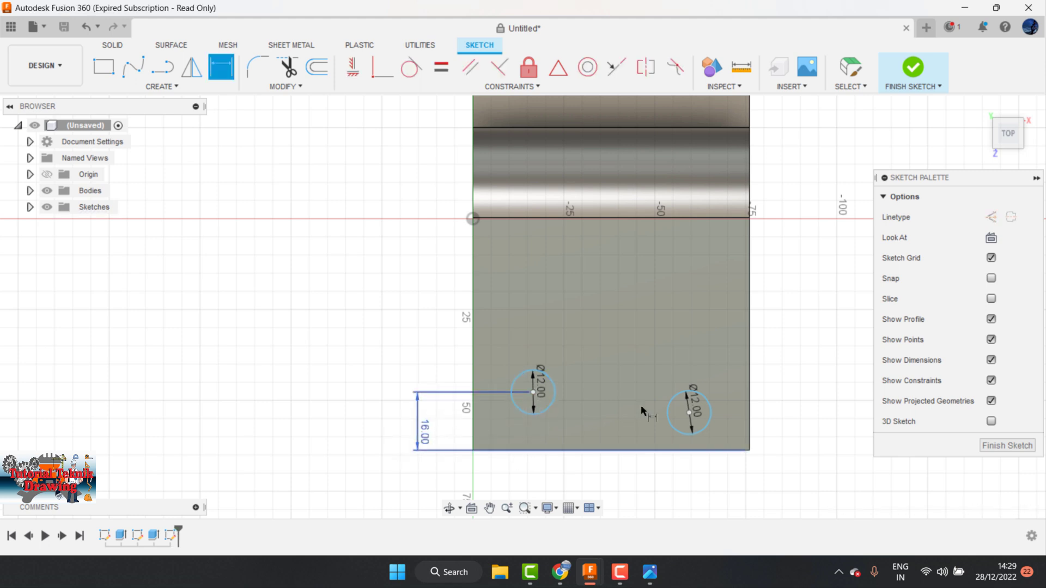
left_click(689, 413)
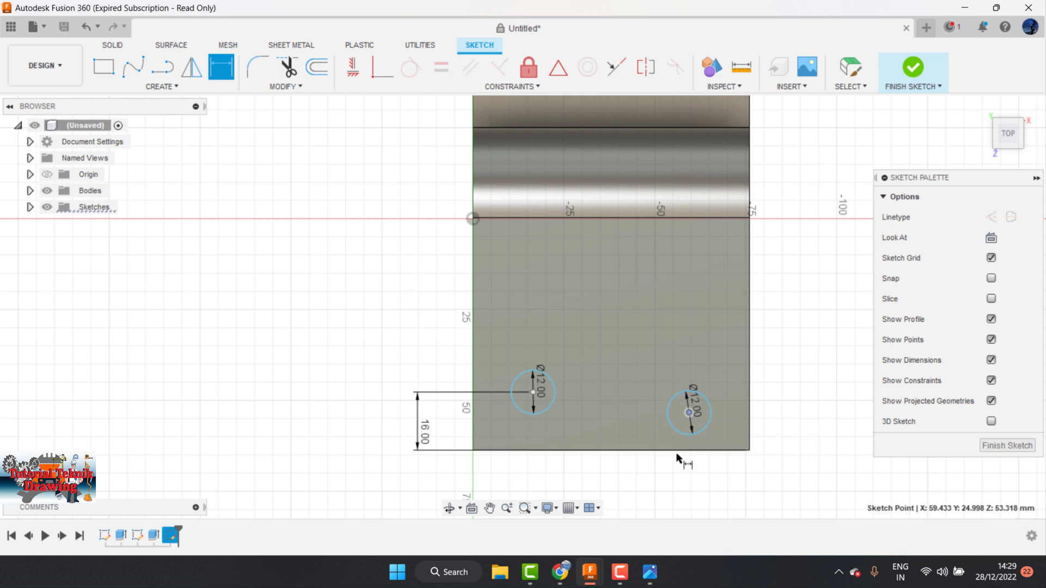
left_click(681, 450)
left_click(623, 432)
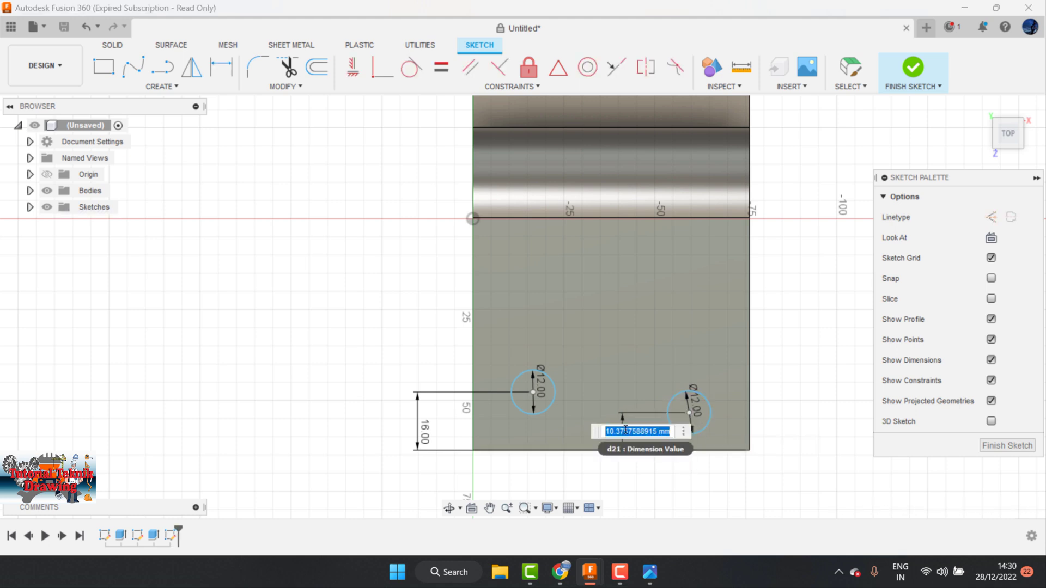
type("16")
key("Return")
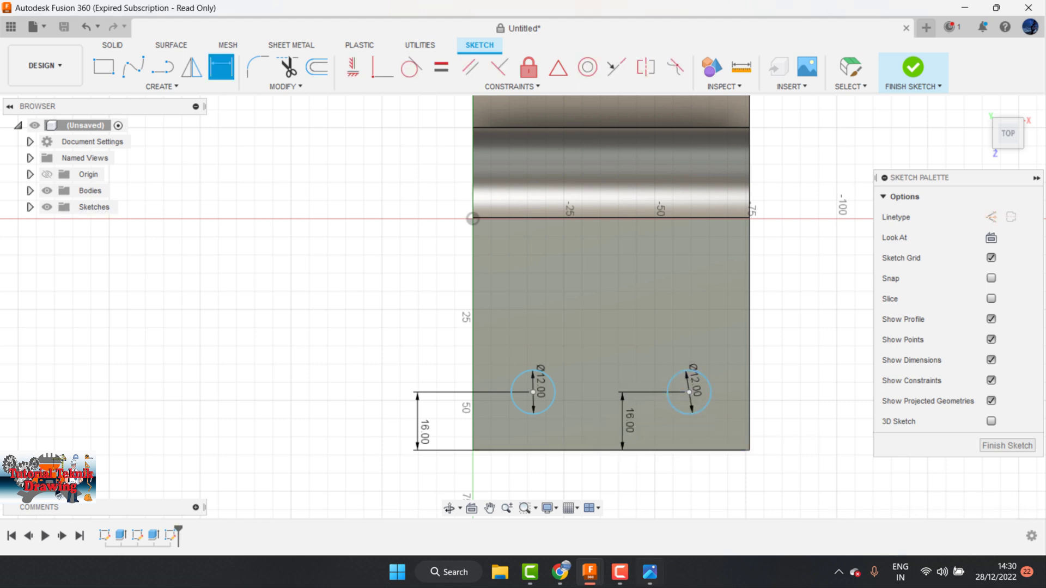
Bring up the bracket reference drawing in Photos
left_click(650, 572)
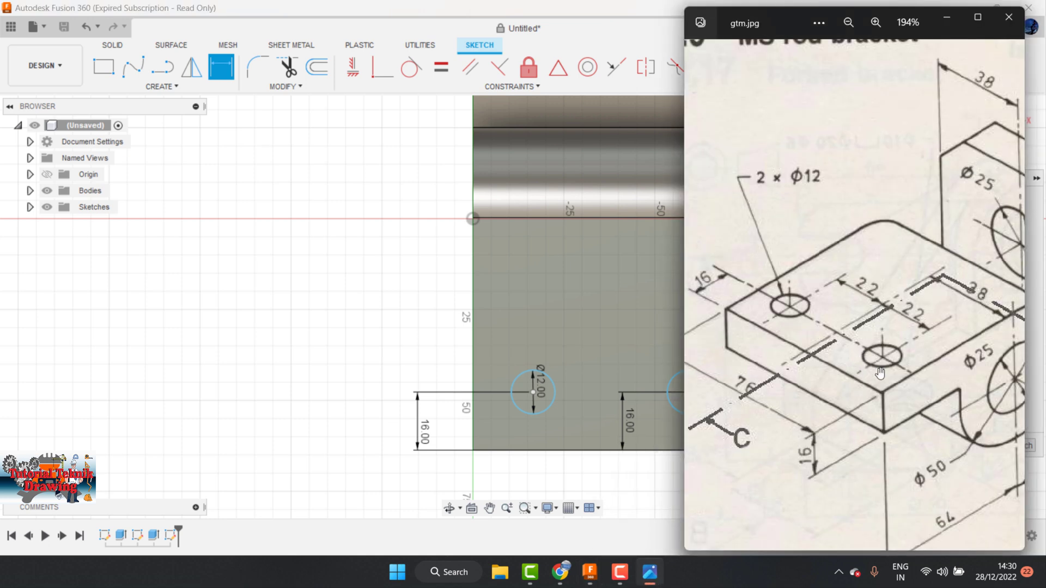
scroll(857, 361, "down", 2)
scroll(858, 361, "down", 2)
Zoom into the drawing's hole area to read the 22 mm spacing, then minimise Photos
scroll(835, 396, "up", 1)
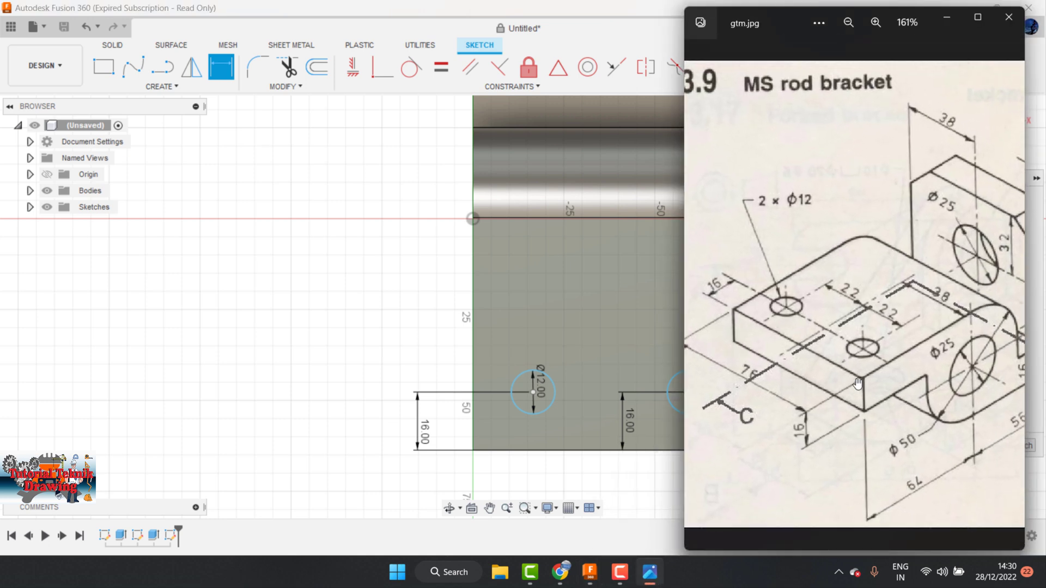
scroll(849, 297, "up", 2)
scroll(850, 297, "up", 2)
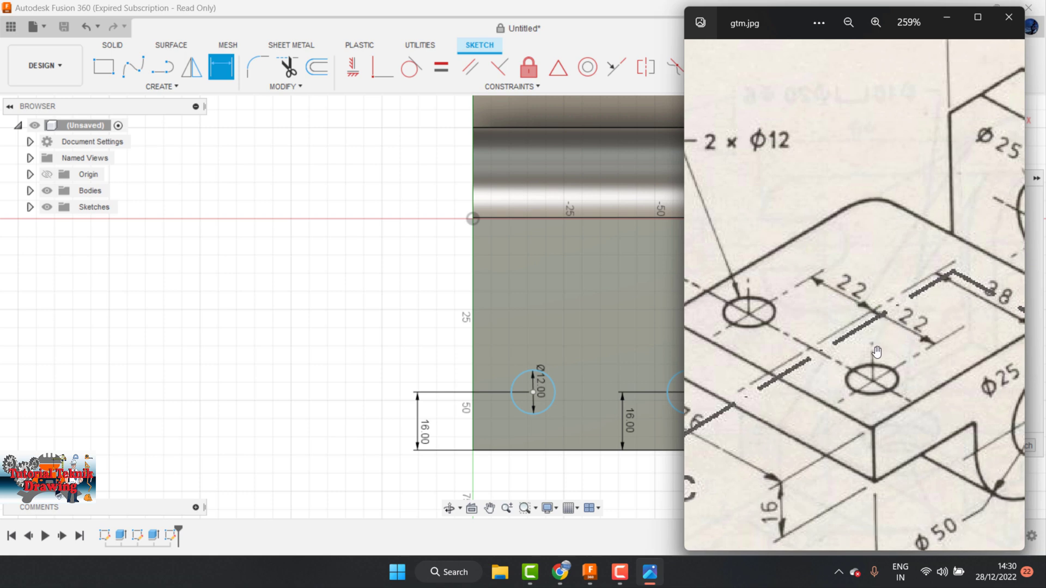
left_click(366, 276)
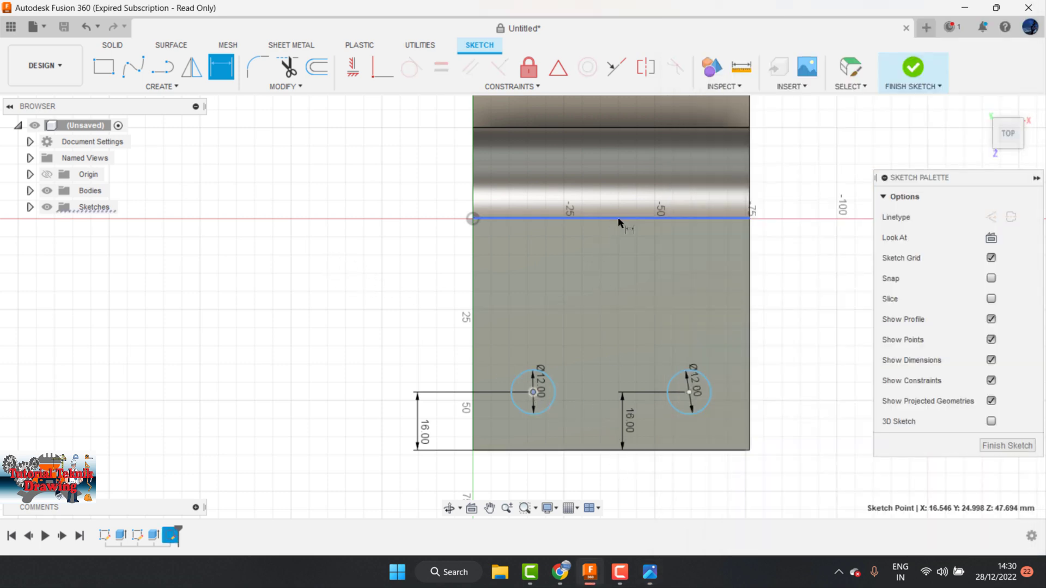
Draw a vertical helper line up from the base's bottom edge between the circles
scroll(622, 297, "down", 1)
scroll(620, 187, "down", 1)
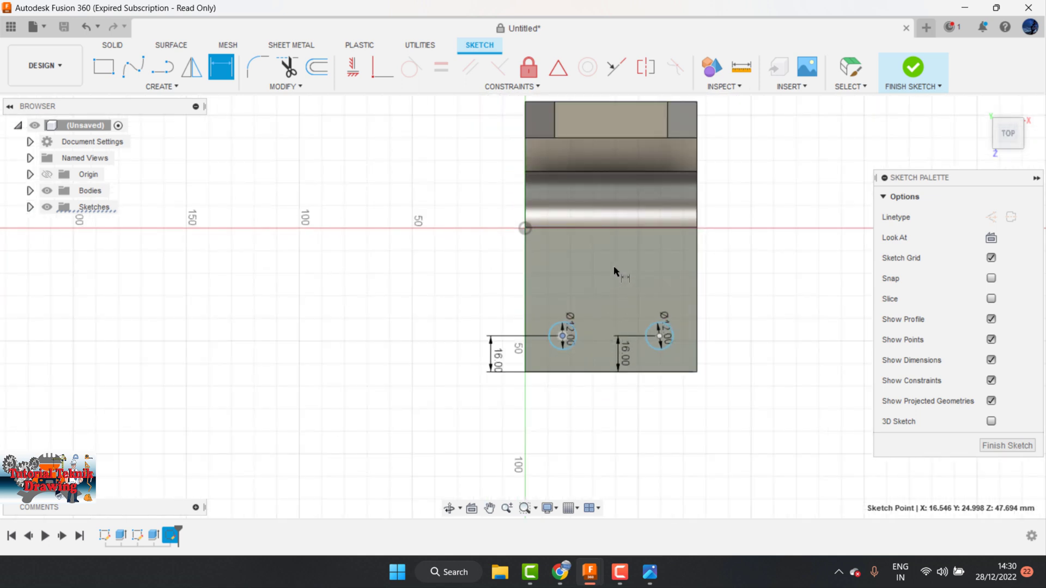
scroll(613, 324, "up", 1)
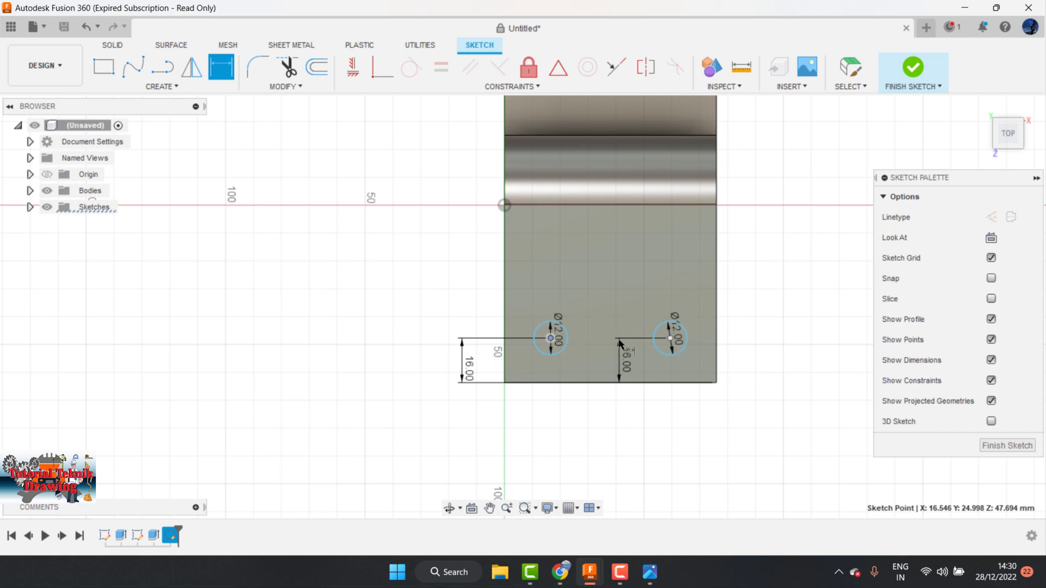
key("Escape")
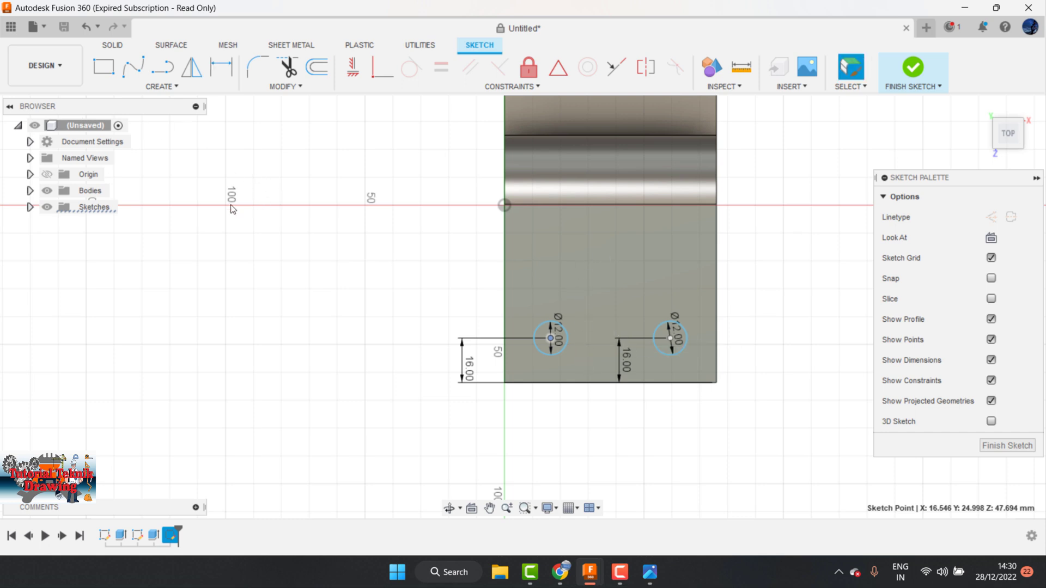
key("l")
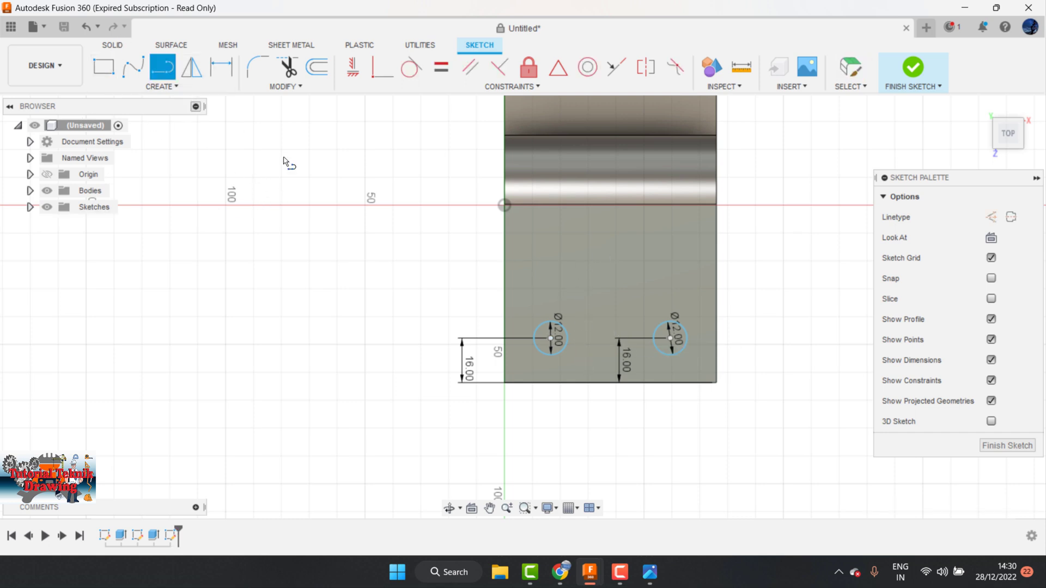
left_click(611, 383)
left_click(611, 298)
key("Escape")
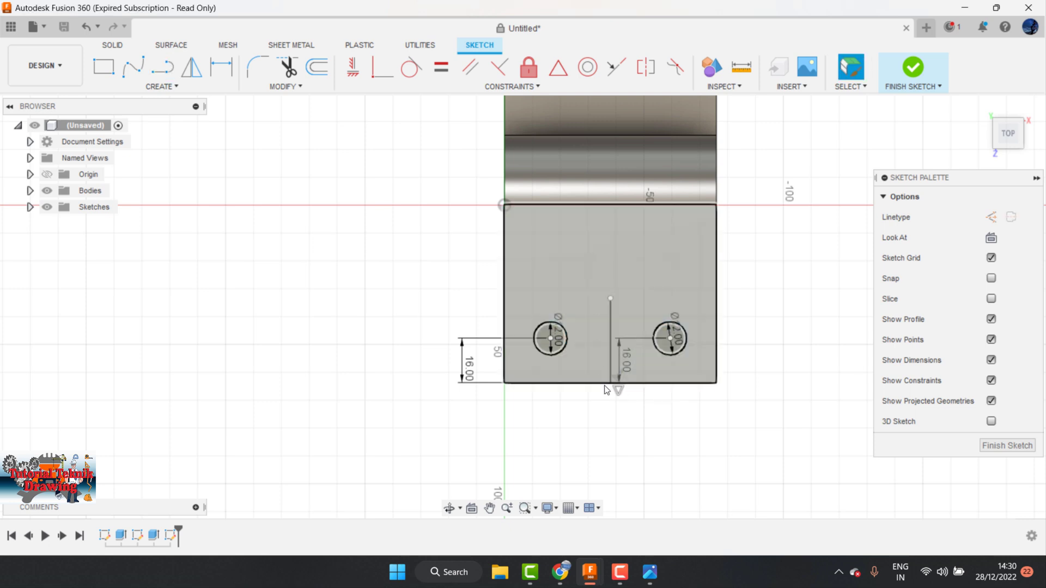
scroll(612, 376, "up", 2)
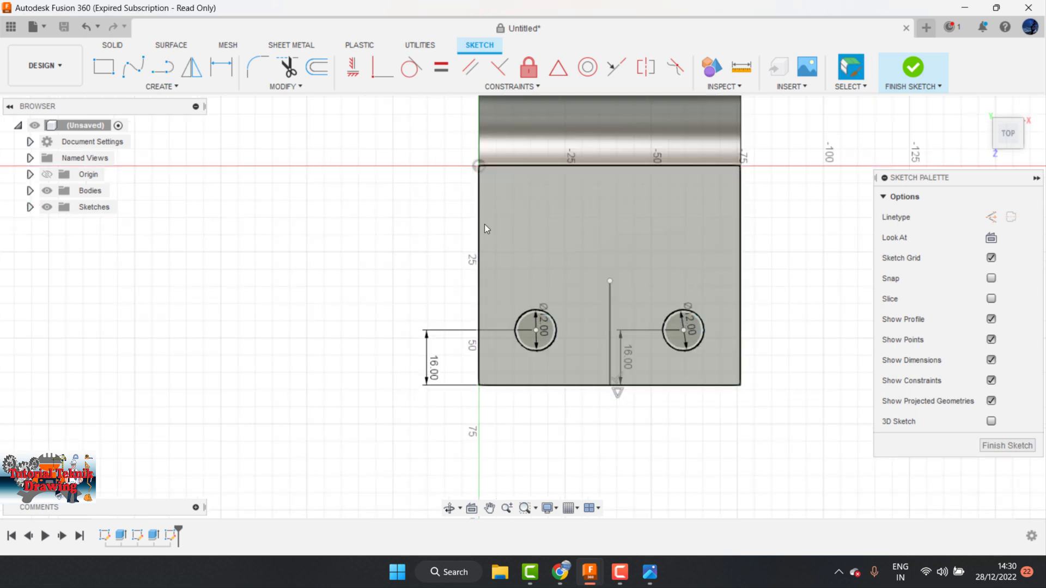
Dimension each circle centre 22 mm from the vertical helper line
left_click(223, 66)
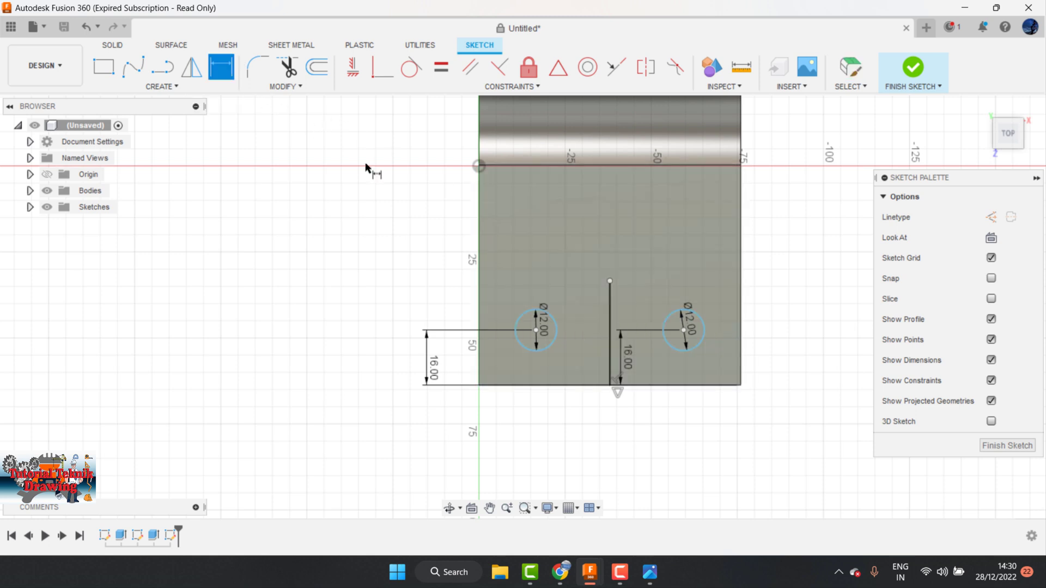
left_click(536, 329)
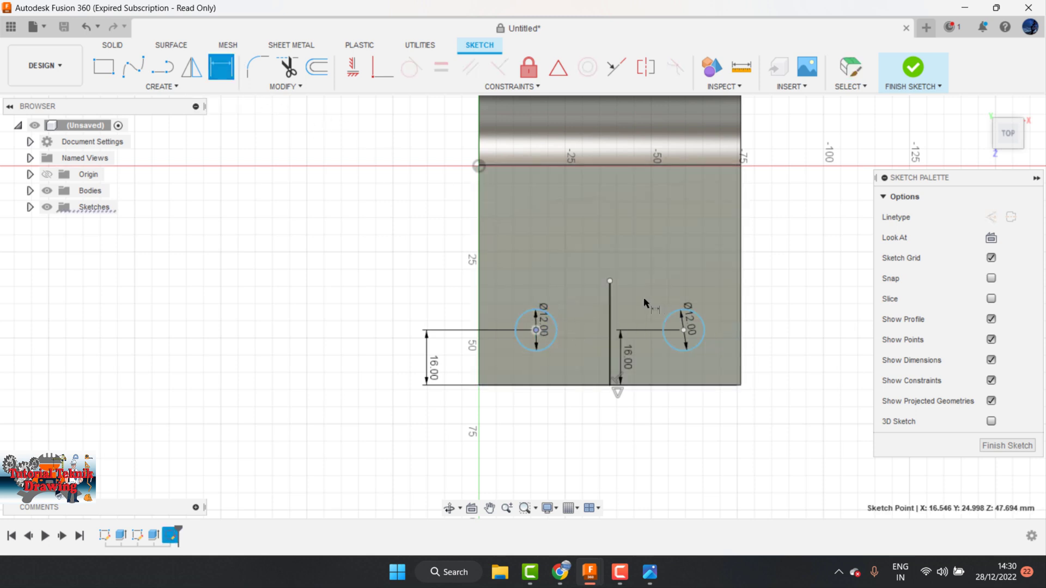
left_click(609, 311)
left_click(585, 234)
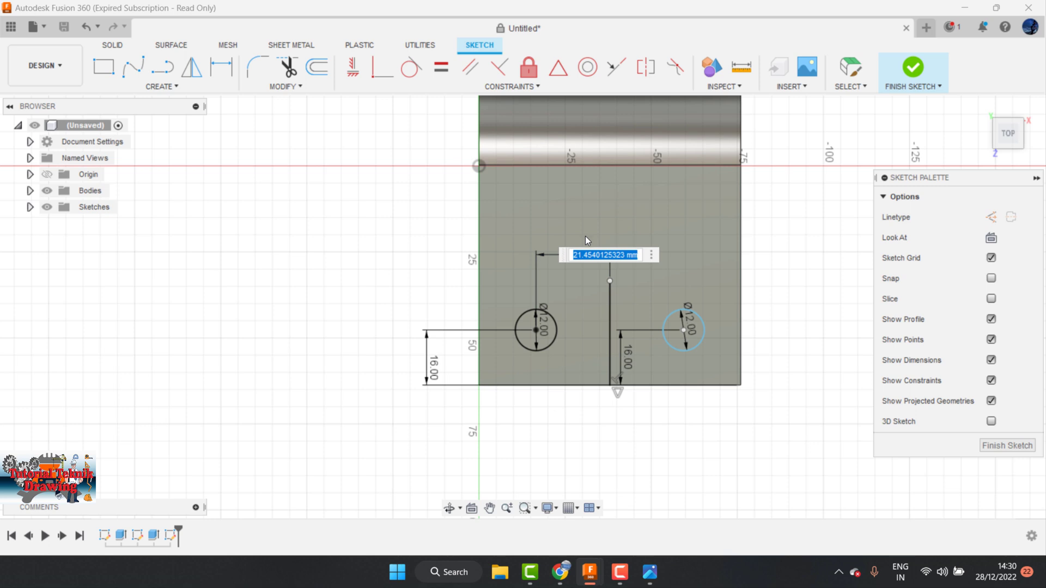
type("22")
key("Return")
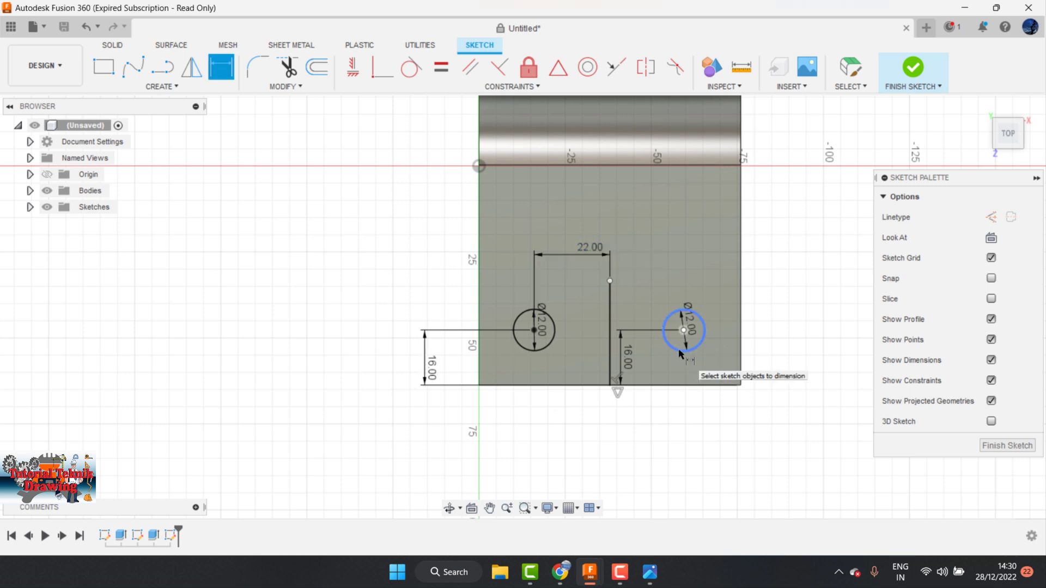
left_click(683, 330)
left_click(610, 324)
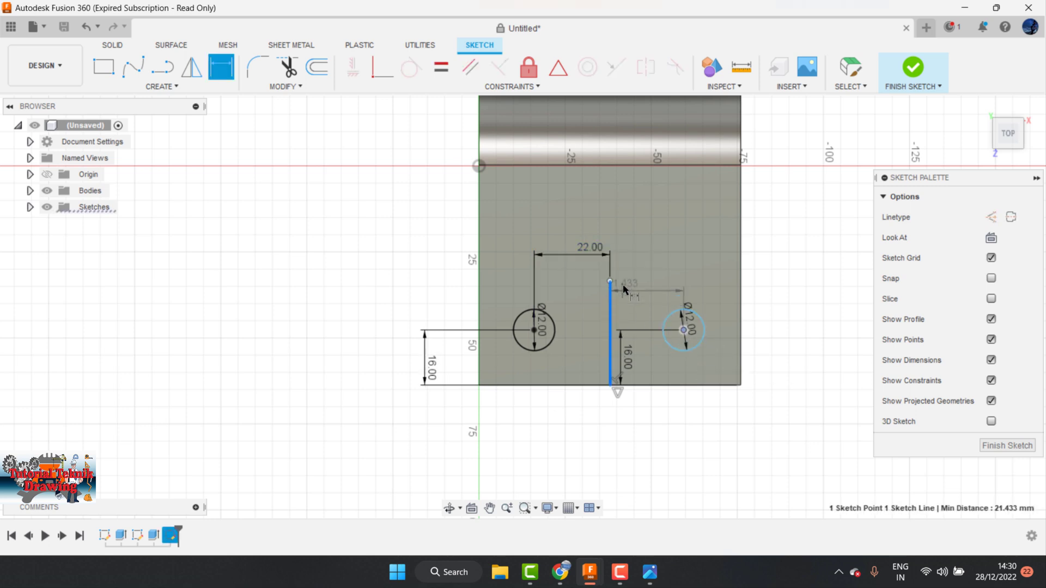
left_click(627, 287)
type("22")
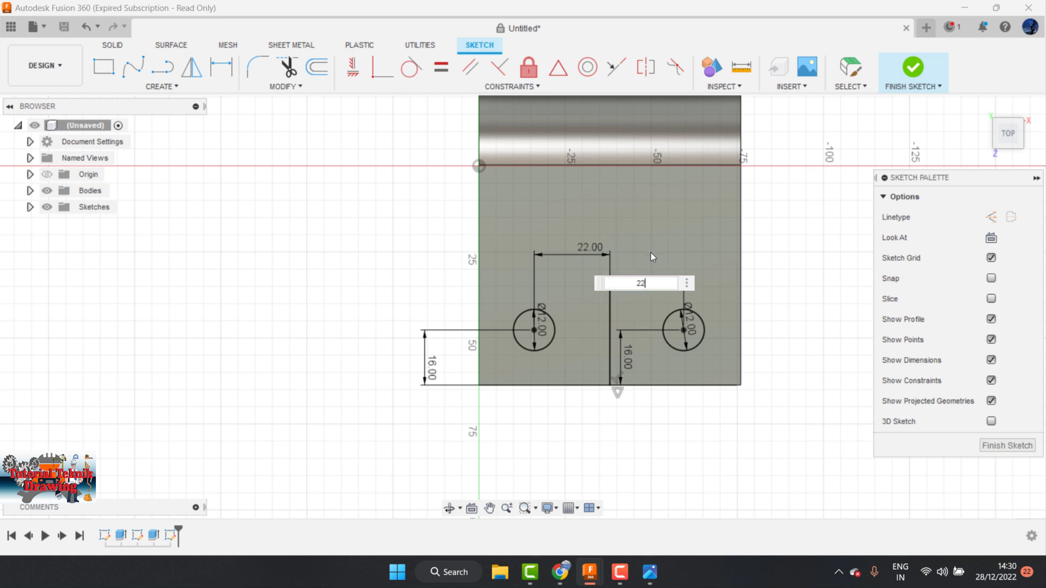
key("Return")
key("Escape")
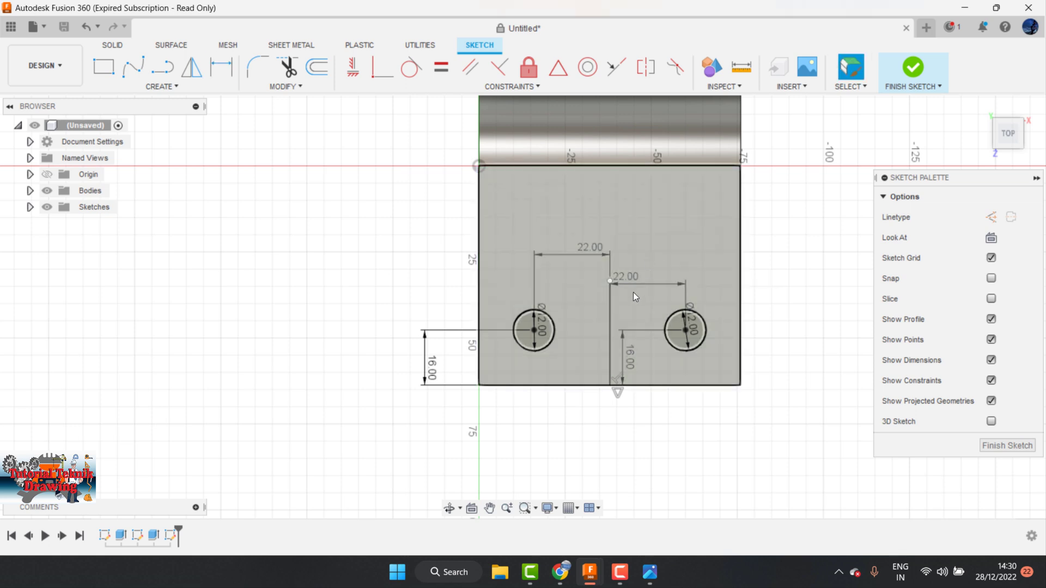
Delete the vertical helper line
left_click(609, 318)
right_click(609, 318)
left_click(579, 301)
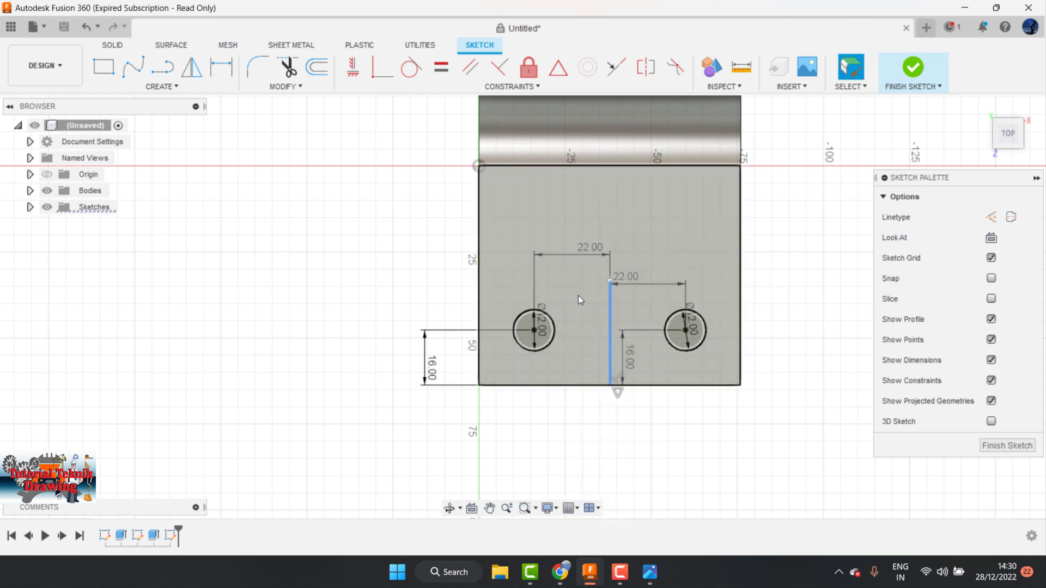
Finish the sketch and extrude-cut both circles 35 mm through the base, orbiting to check
left_click(913, 68)
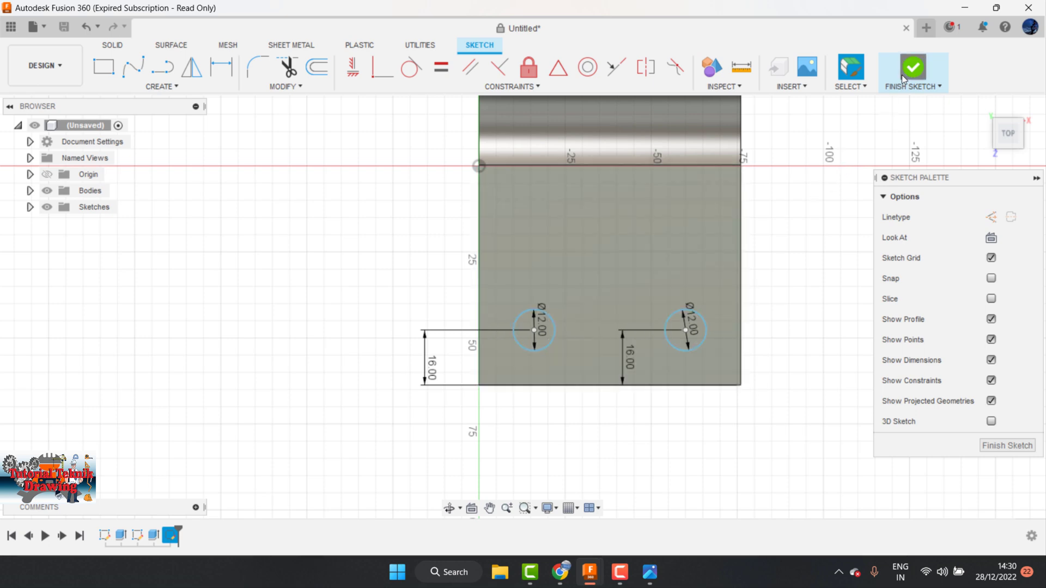
left_click(135, 66)
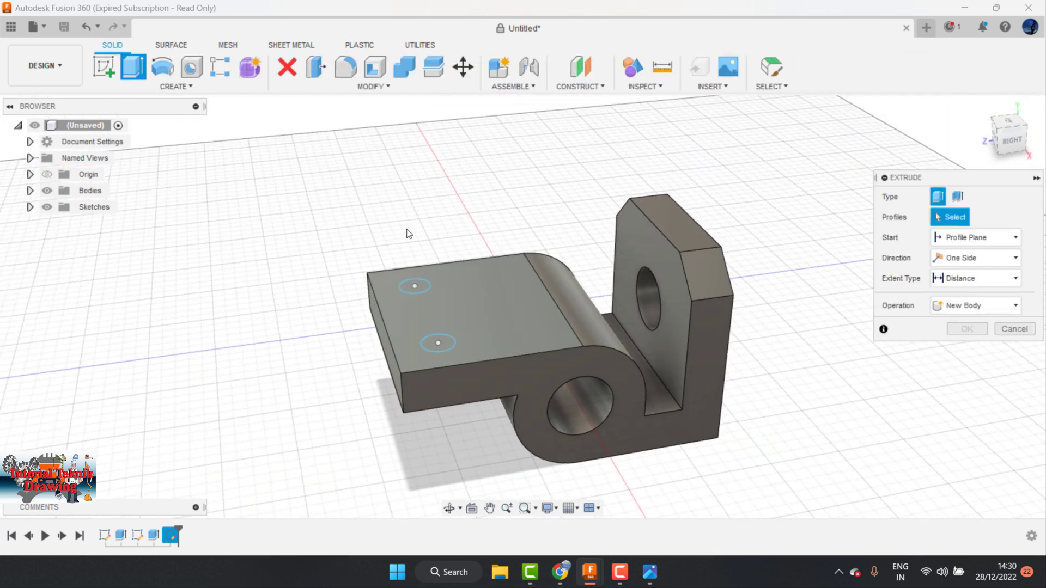
left_click(423, 286)
left_click(436, 342)
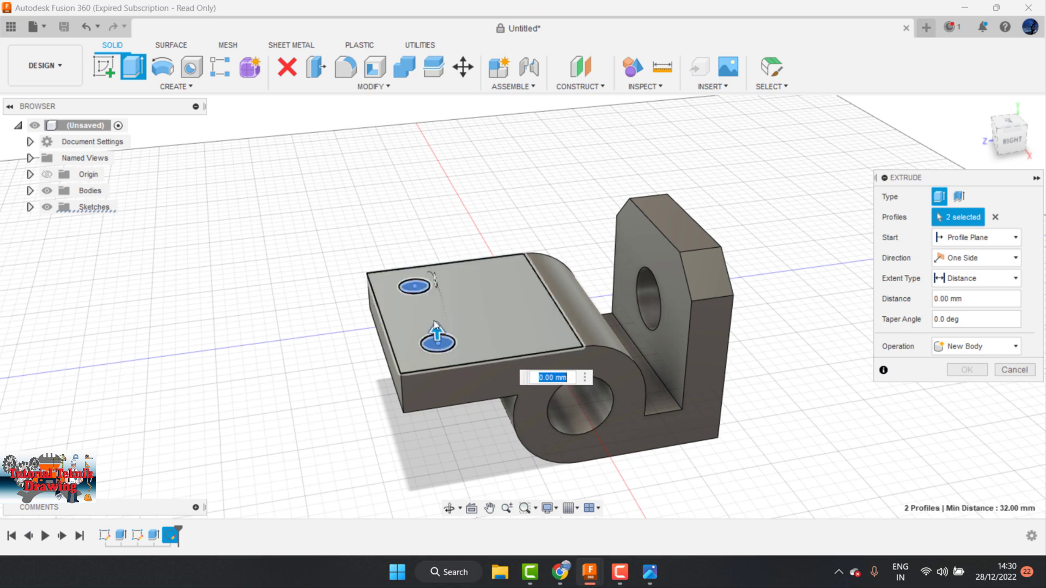
left_click_drag(436, 330, 436, 433)
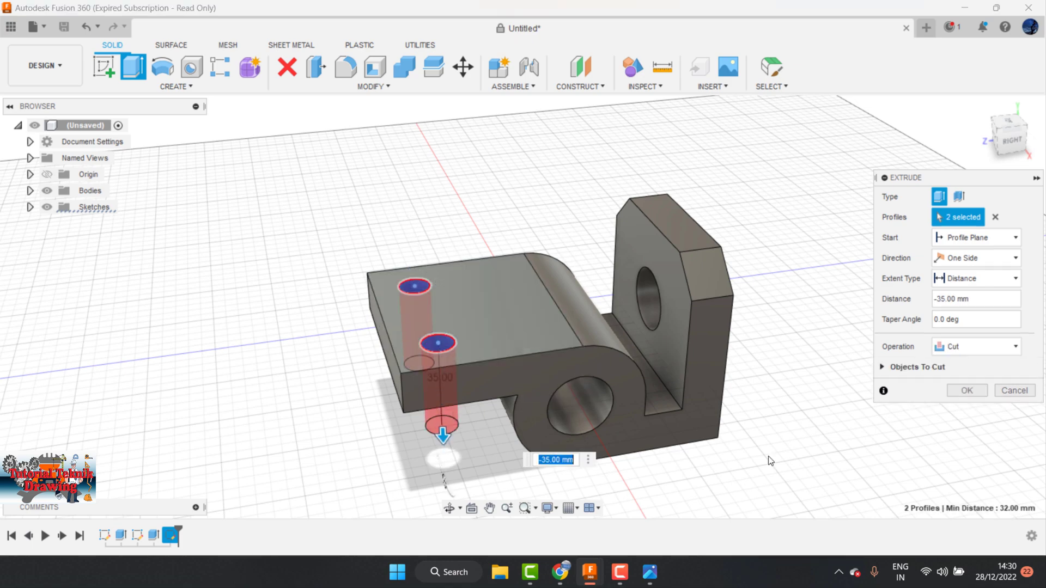
left_click(967, 390)
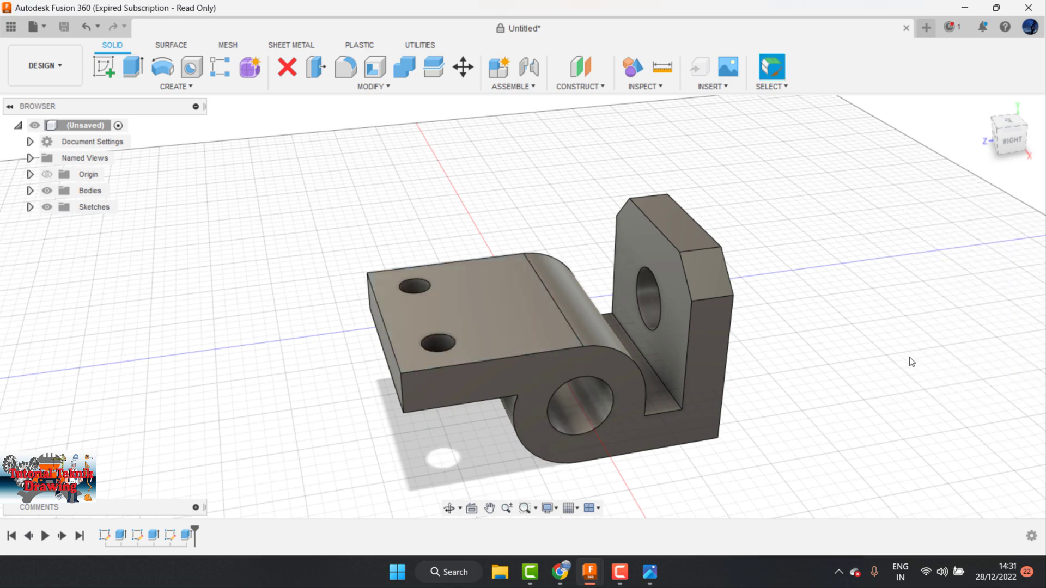
left_click(451, 509)
mouse_move(599, 354)
left_mouse_down()
mouse_move(621, 344)
mouse_move(656, 296)
left_mouse_up()
right_click(655, 296)
left_click(687, 355)
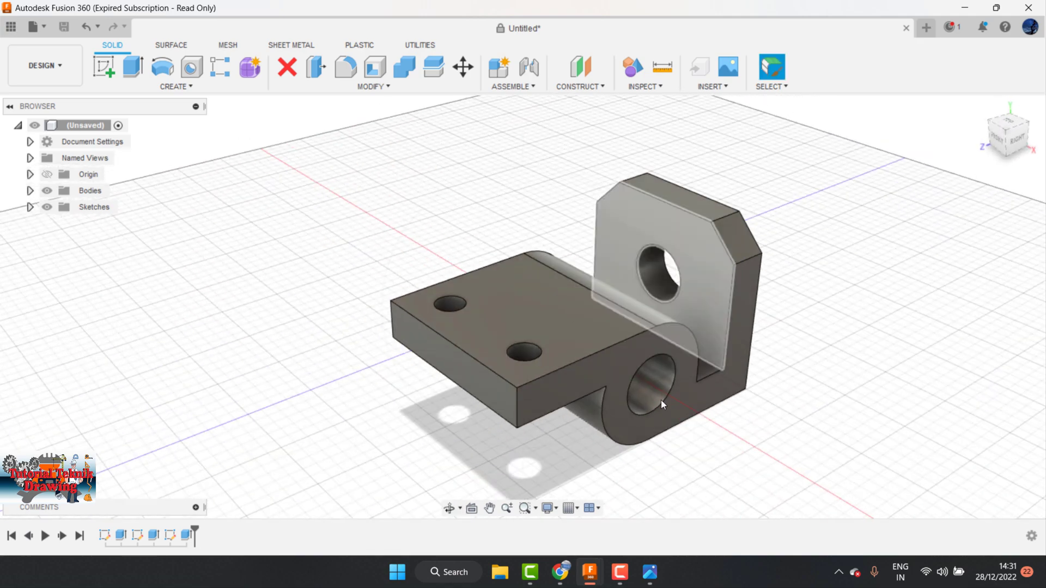
Compare the holes against the reference drawing in Photos and return to the model
left_click(650, 572)
scroll(855, 294, "down", 5)
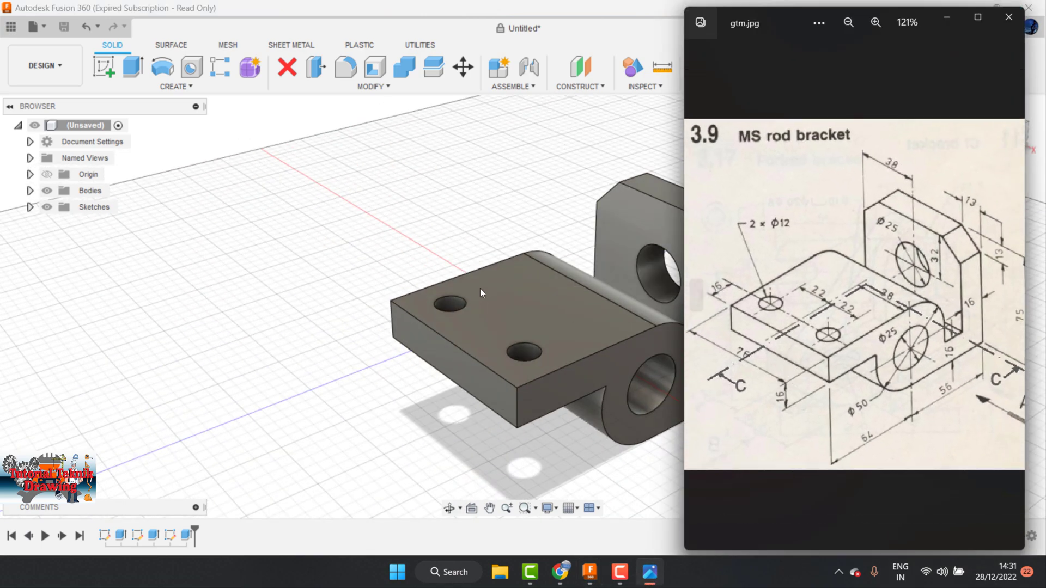
scroll(590, 233, "down", 3)
scroll(591, 233, "up", 1)
scroll(626, 236, "up", 1)
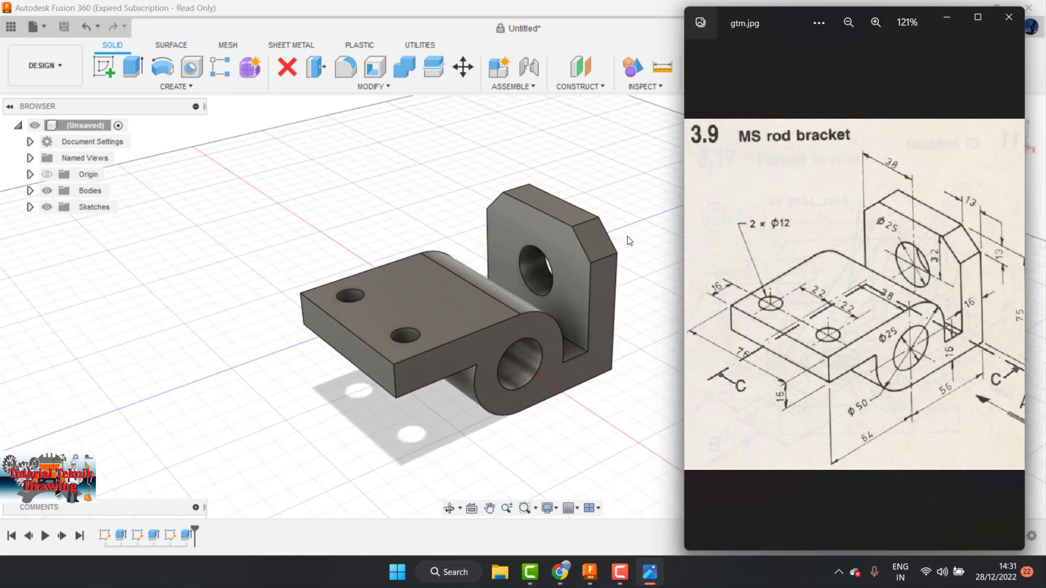
left_click(626, 236)
Open the Appearance panel and browse the Metal library's aluminum finishes
left_click(551, 243)
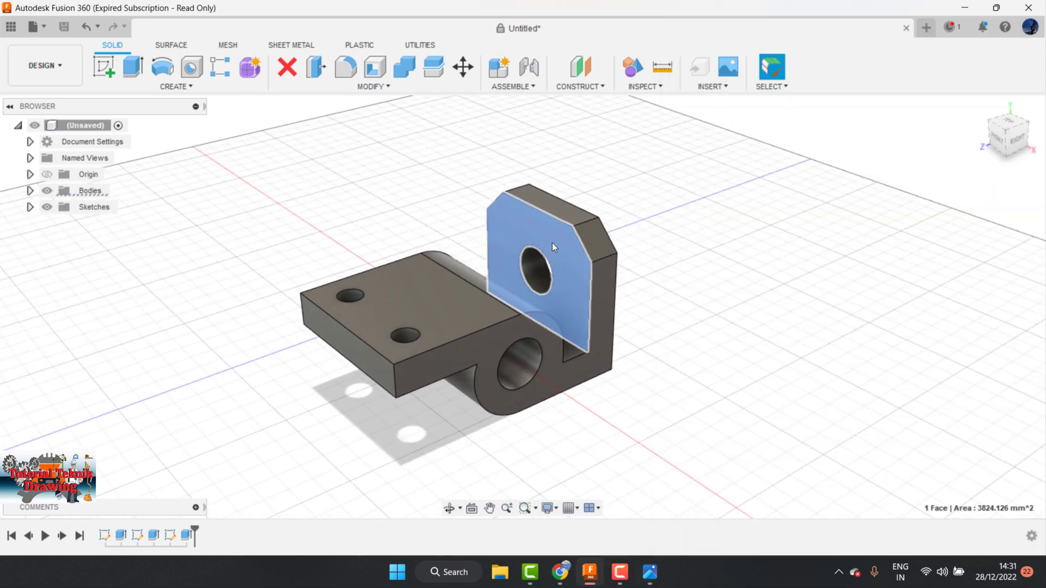
right_click(551, 243)
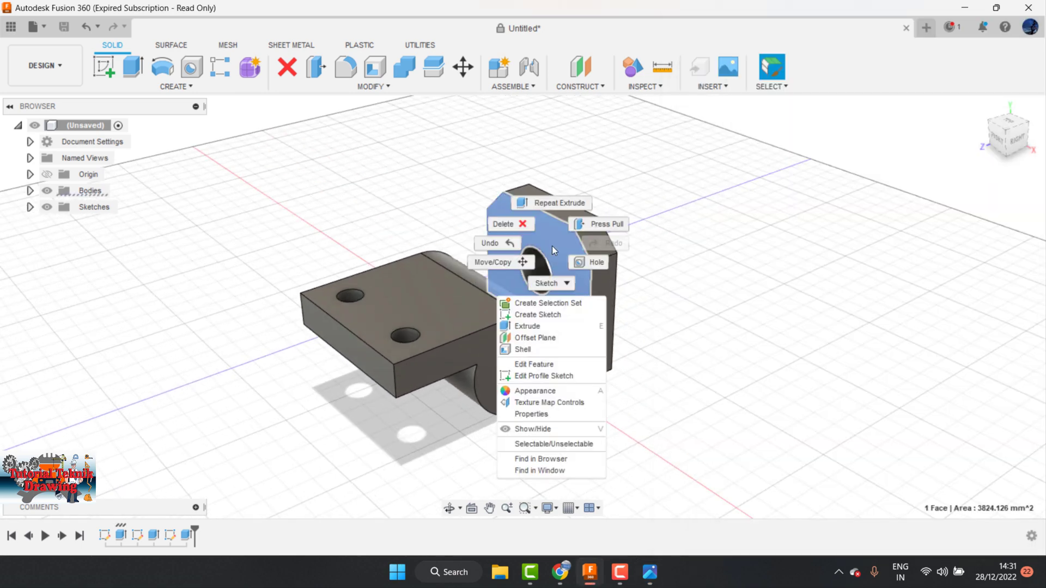
left_click(538, 391)
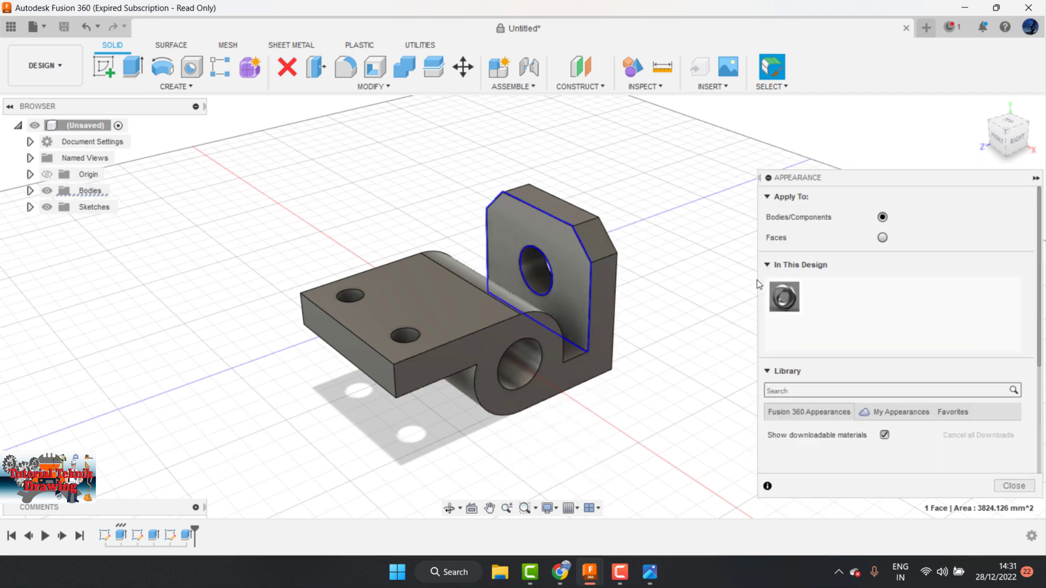
scroll(844, 384, "down", 2)
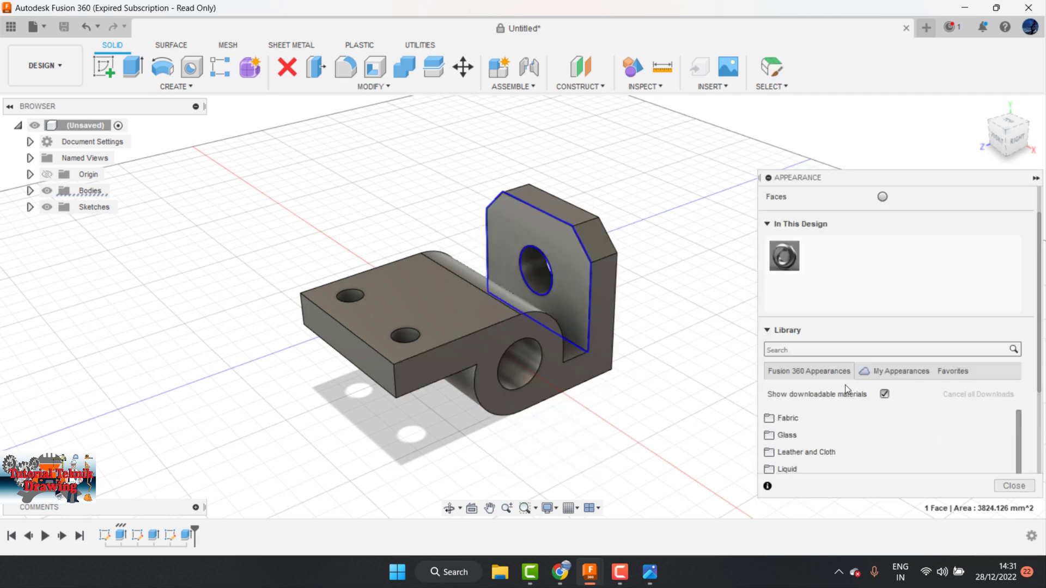
scroll(829, 397, "down", 3)
scroll(817, 370, "down", 2)
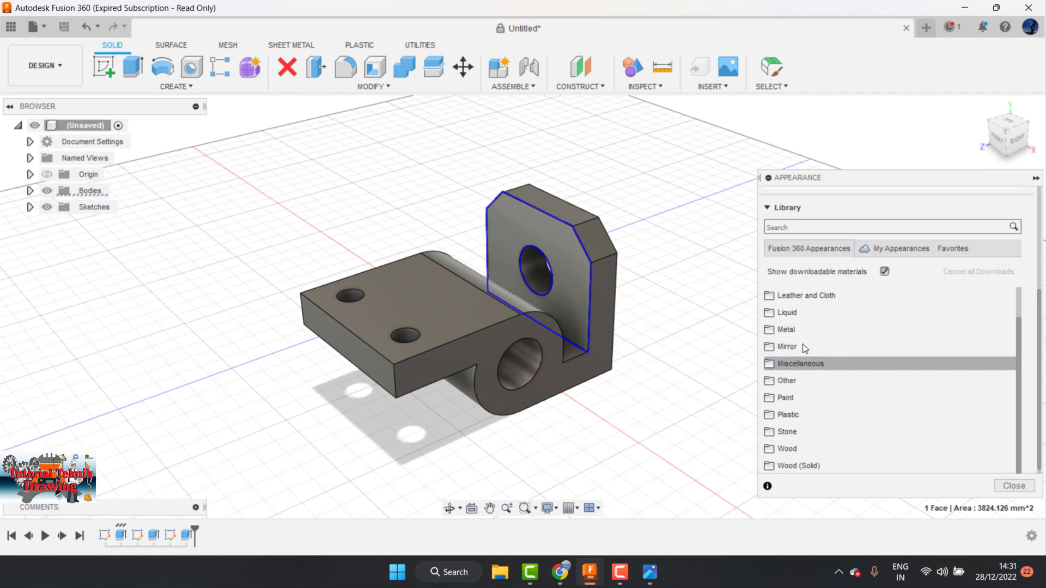
left_click(803, 330)
left_click(807, 345)
scroll(808, 345, "down", 3)
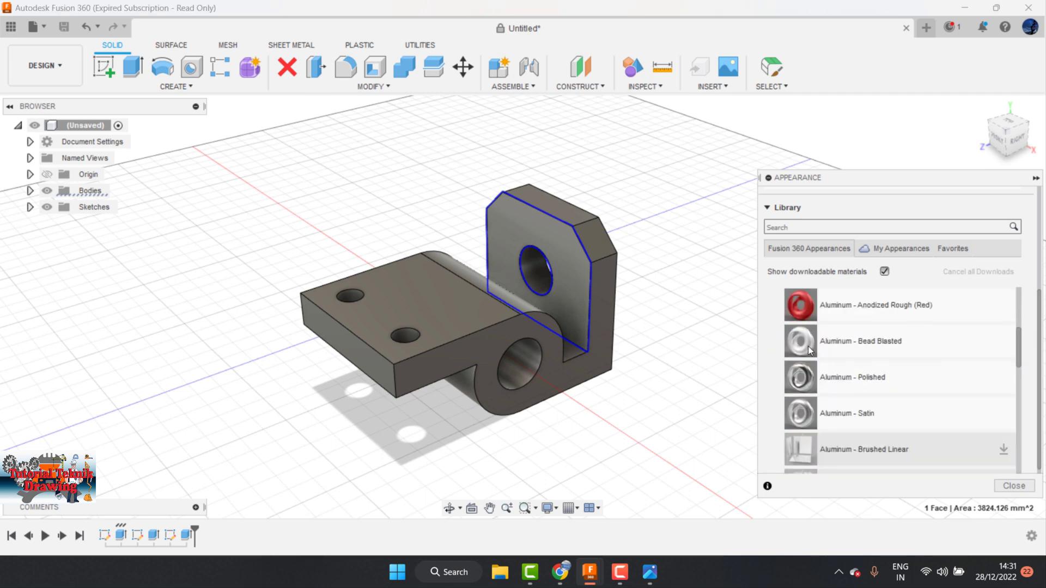
scroll(808, 347, "up", 2)
scroll(807, 348, "up", 1)
left_click(808, 348)
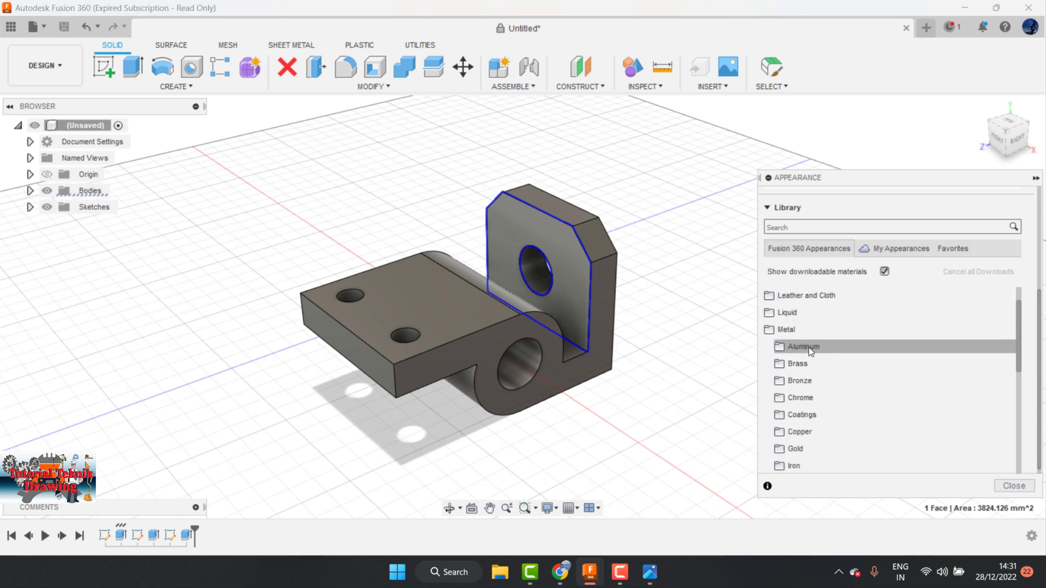
Browse the bronze, gold, copper, palladium, platinum and silver metal finishes
scroll(808, 351, "down", 1)
left_click(811, 329)
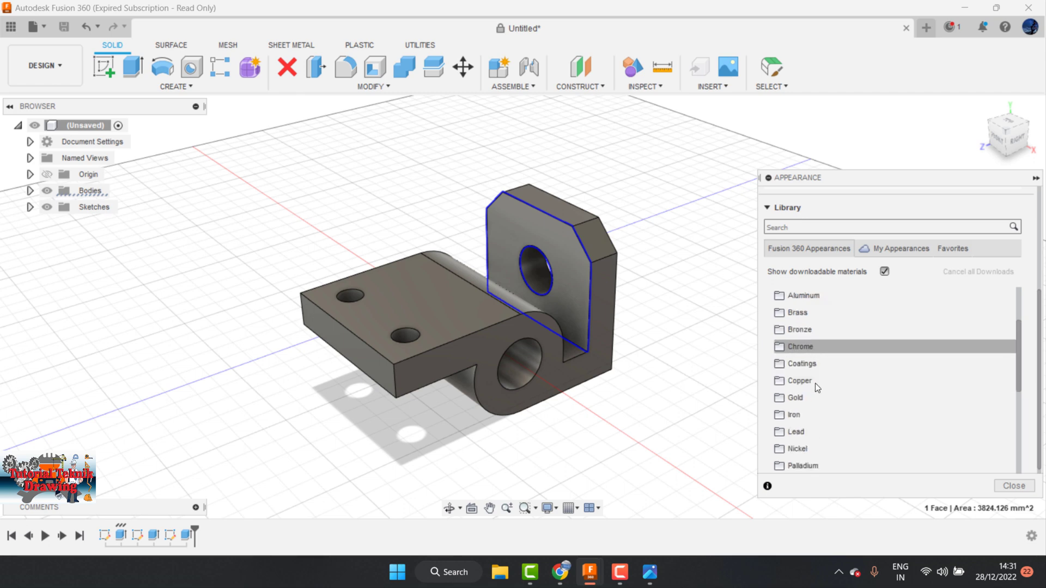
left_click(818, 395)
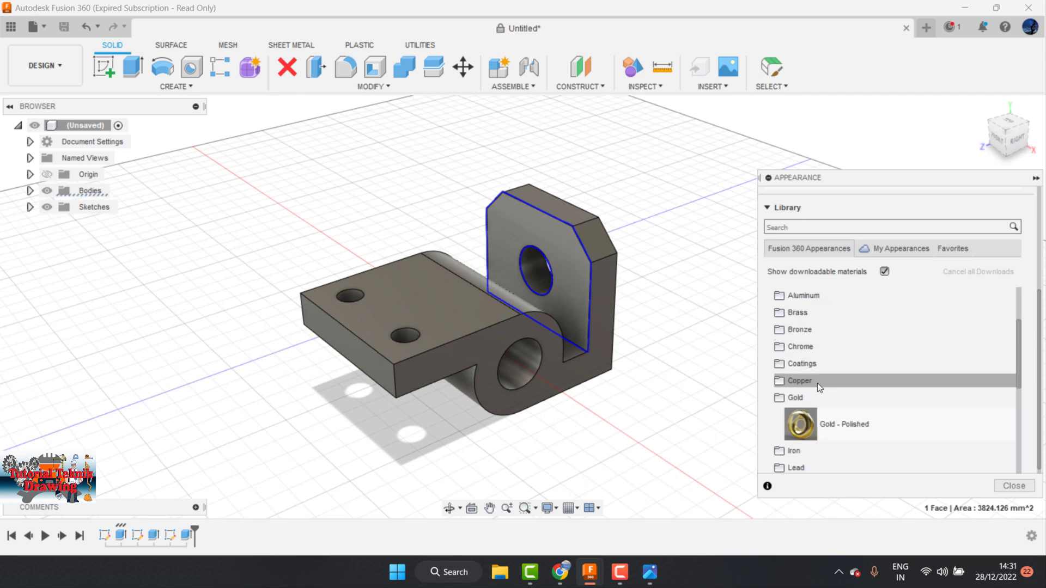
left_click(817, 383)
scroll(817, 383, "down", 3)
scroll(816, 390, "down", 3)
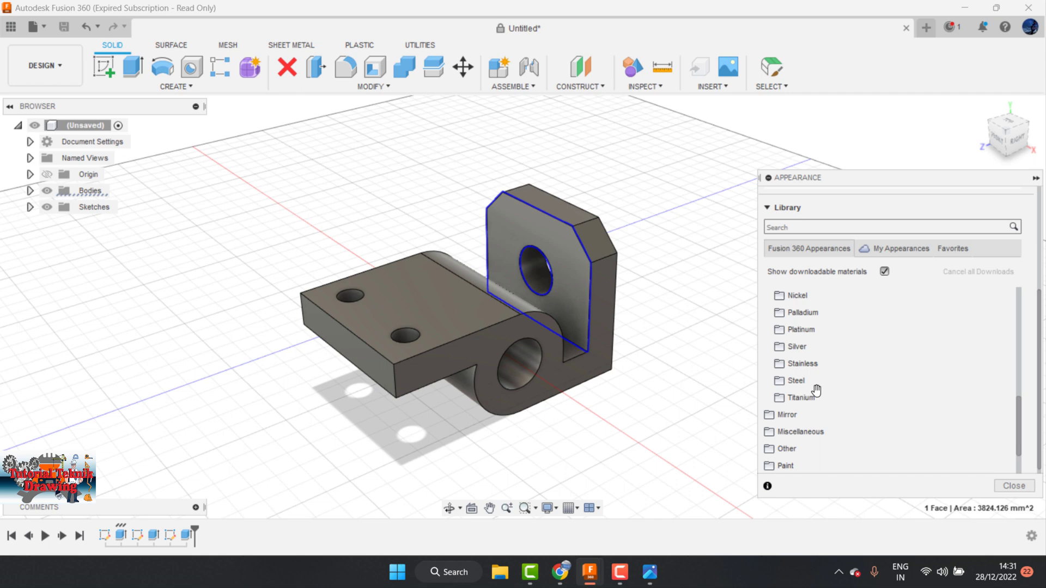
left_click(816, 316)
left_click(819, 334)
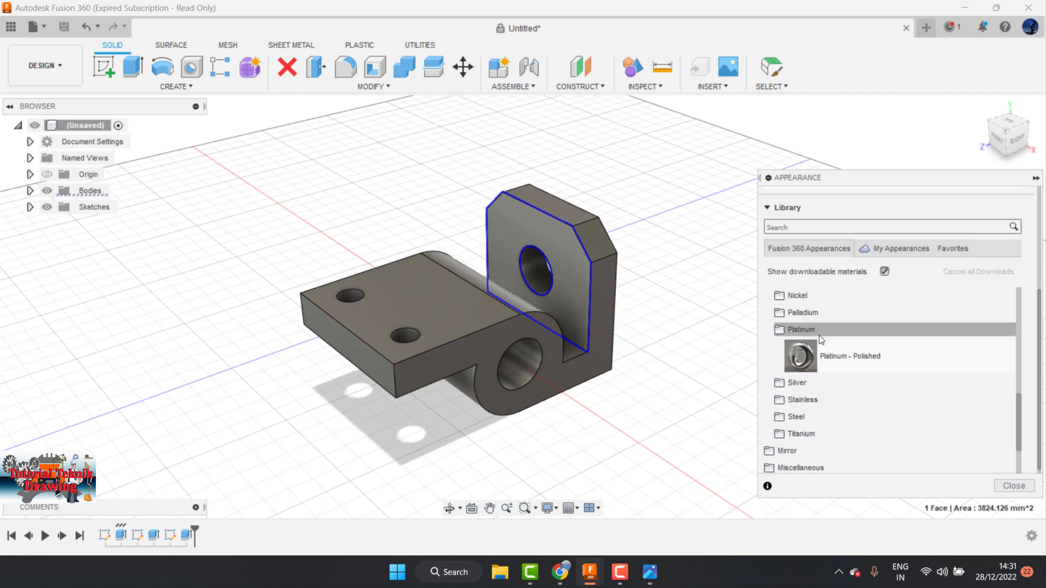
left_click(816, 382)
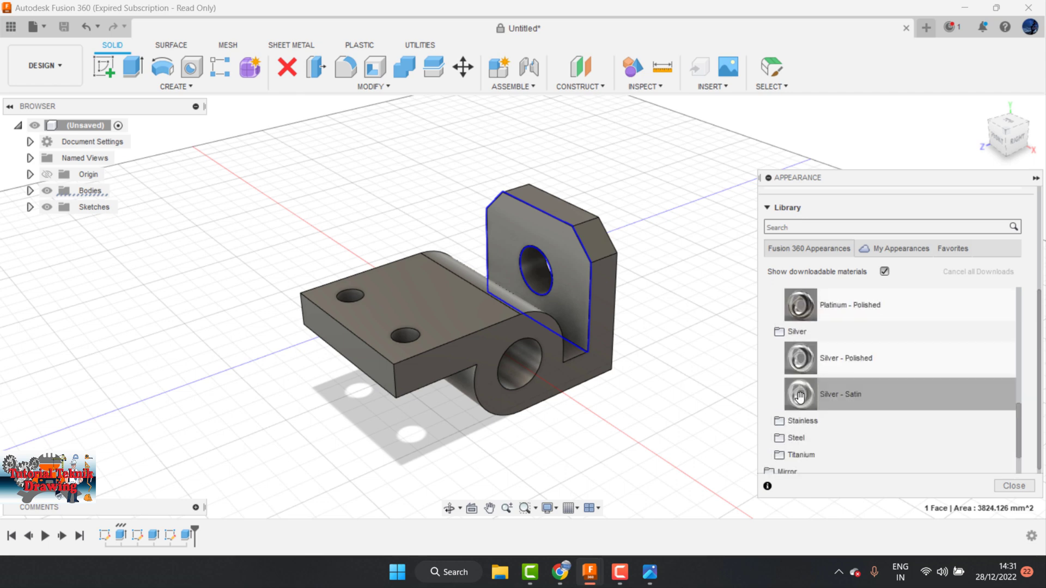
Apply Silver - Satin to the bracket body
left_click_drag(739, 401, 511, 353)
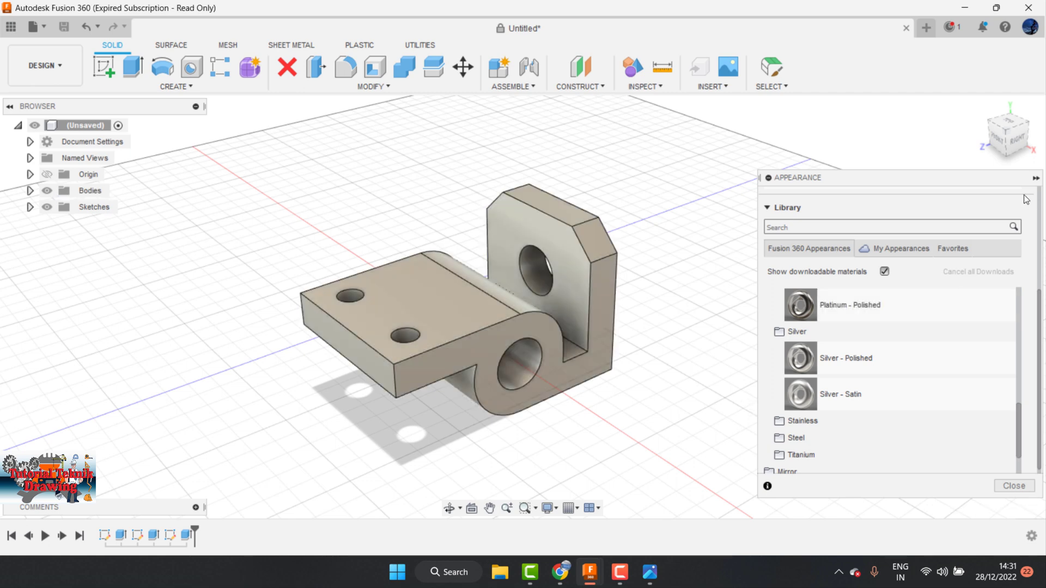
scroll(852, 417, "down", 2)
scroll(822, 369, "up", 2)
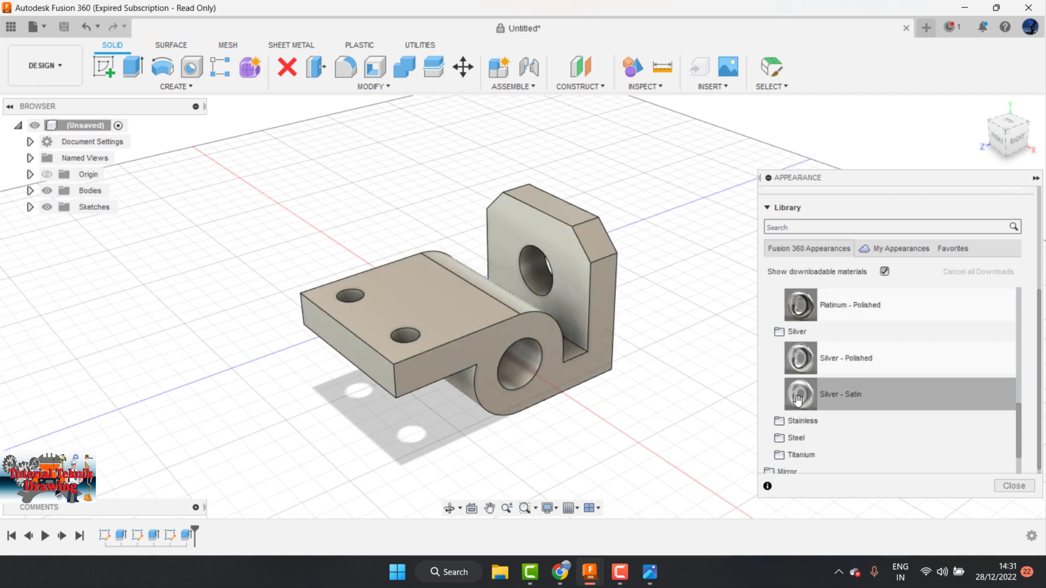
left_click_drag(800, 398, 498, 331)
scroll(853, 399, "down", 2)
scroll(790, 345, "up", 1)
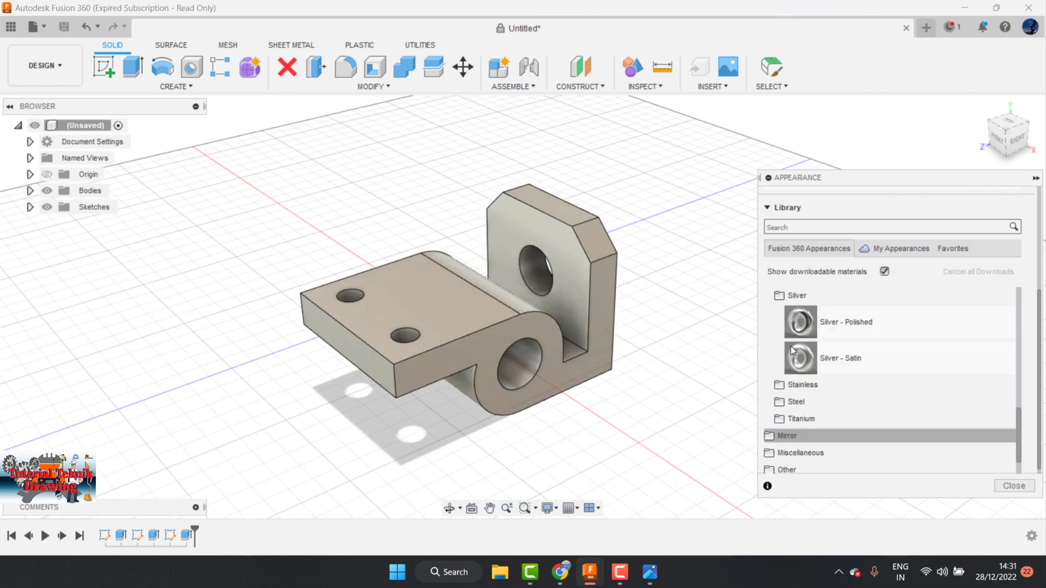
Try Steel - Rough, then apply Steel - Satin to the bracket body
left_click(793, 403)
scroll(830, 410, "down", 2)
left_click_drag(801, 411, 488, 308)
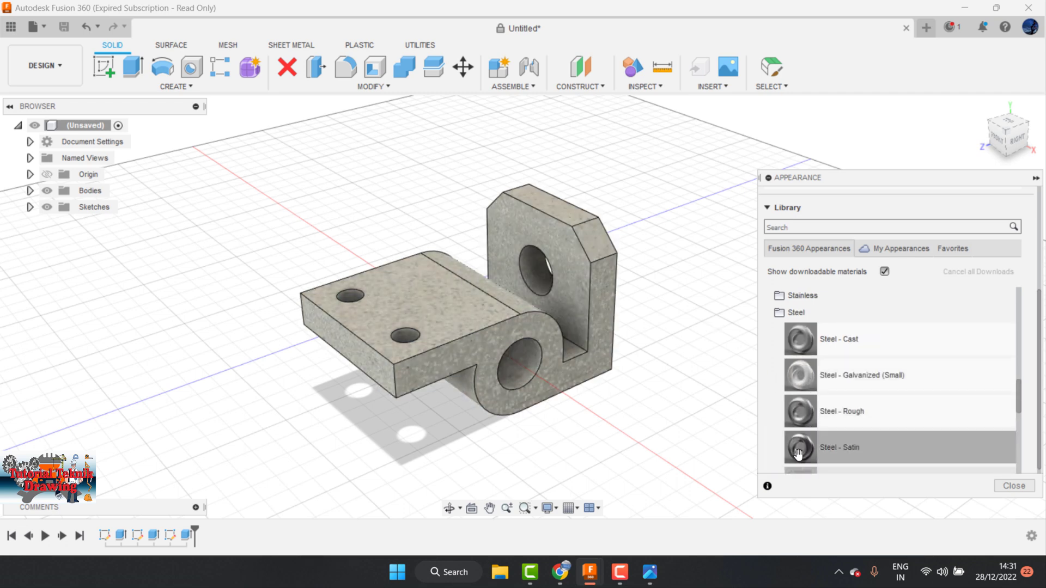
left_click_drag(799, 447, 496, 317)
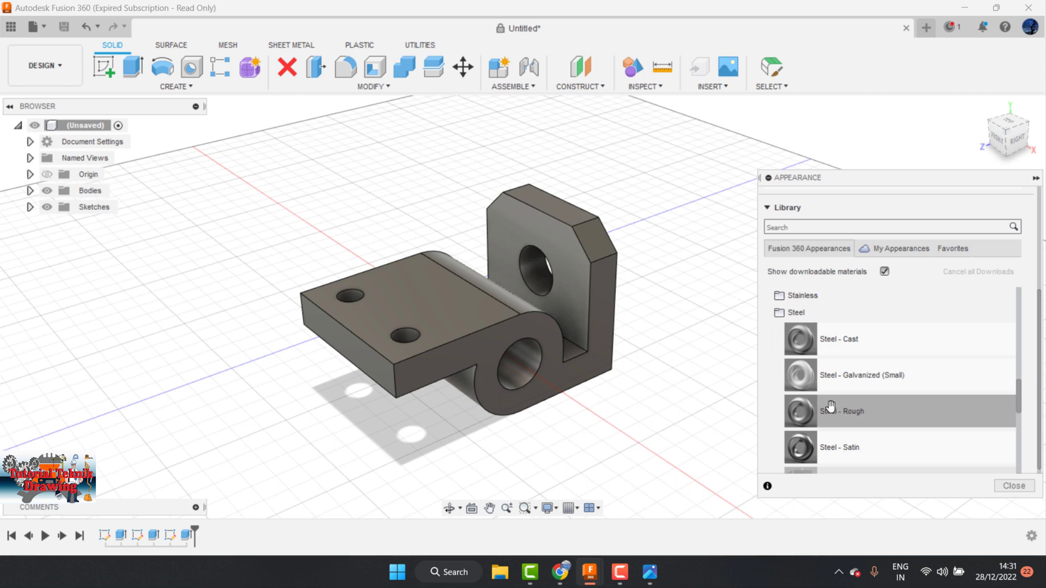
scroll(815, 392, "down", 2)
left_click_drag(815, 390, 523, 312)
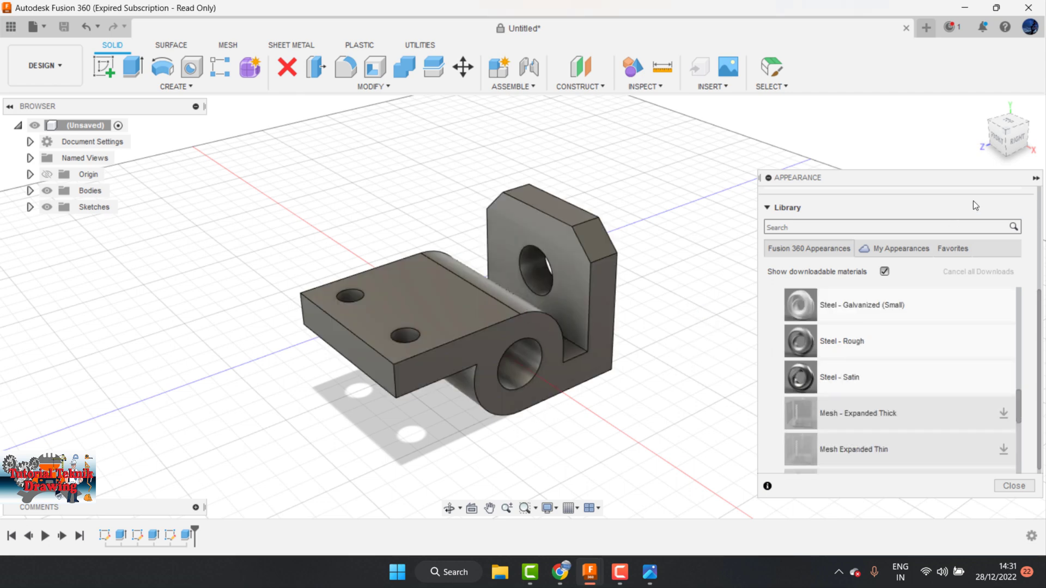
Collapse the appearance panel, switch to the Render workspace and start an in-canvas render
left_click(1035, 179)
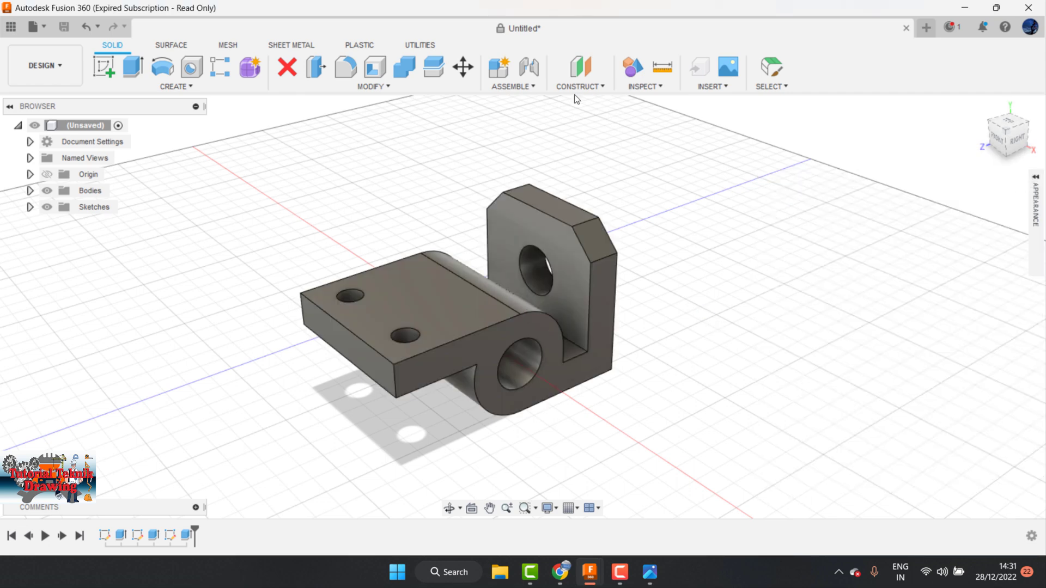
scroll(576, 374, "up", 2)
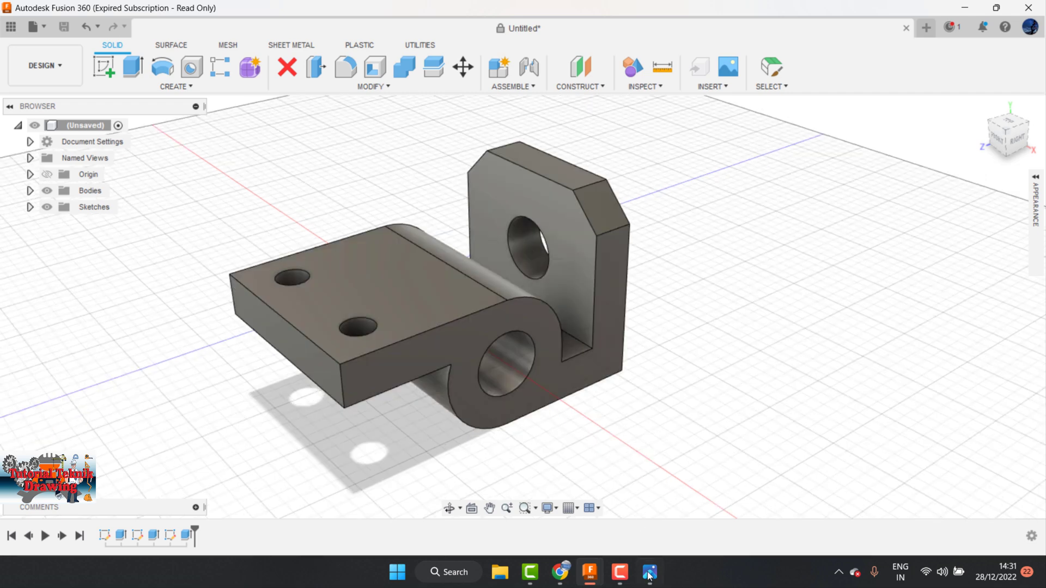
left_click(39, 56)
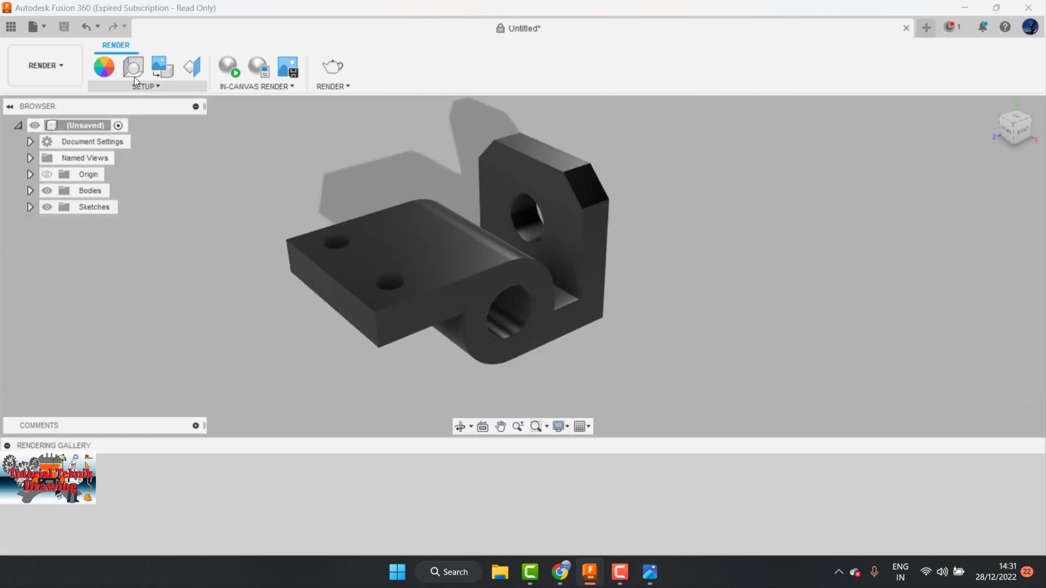
left_click(229, 67)
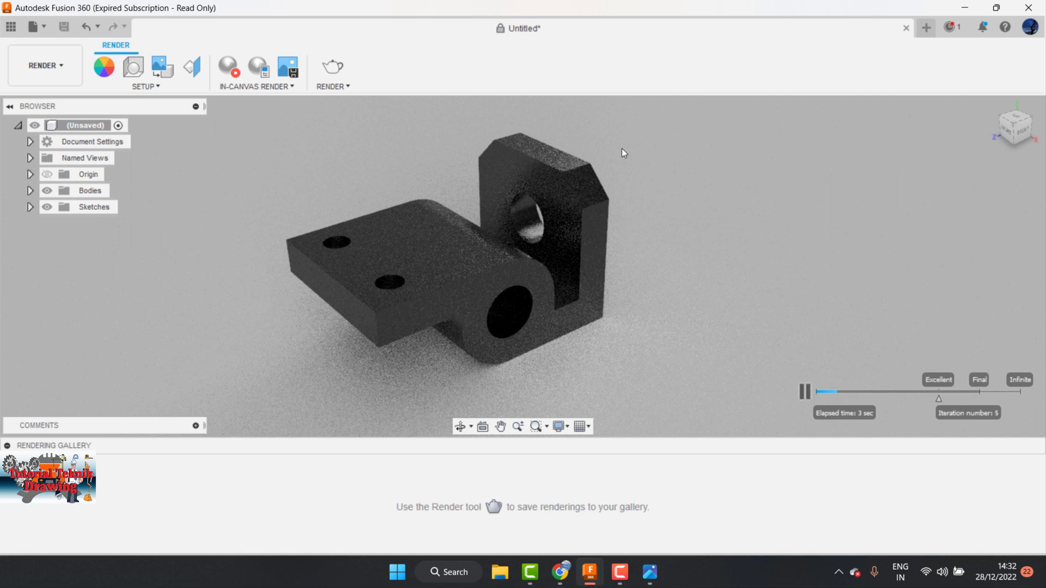
Reopen the MS rod bracket drawing in Photos beside the render
left_click(649, 571)
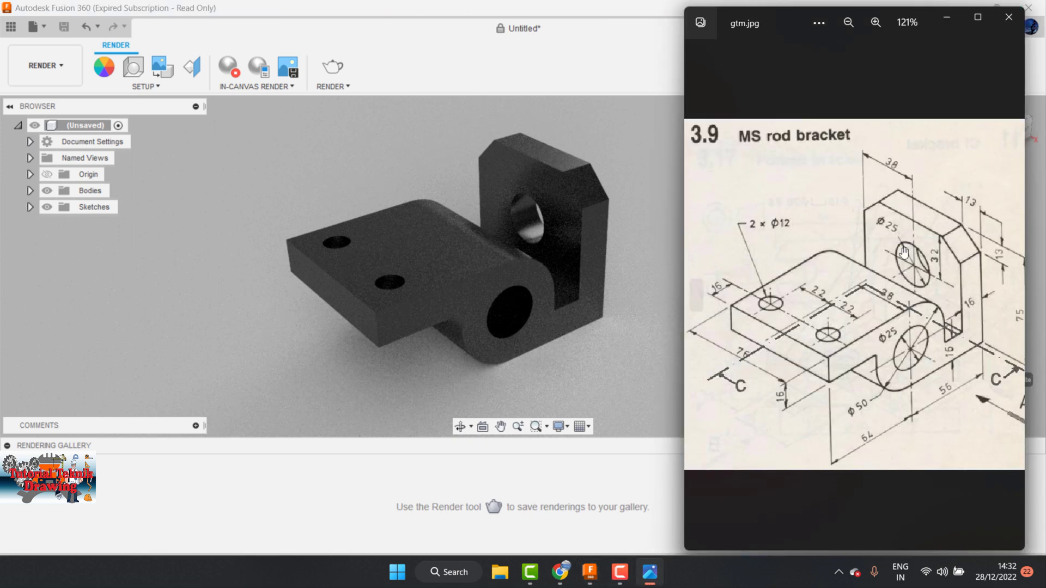